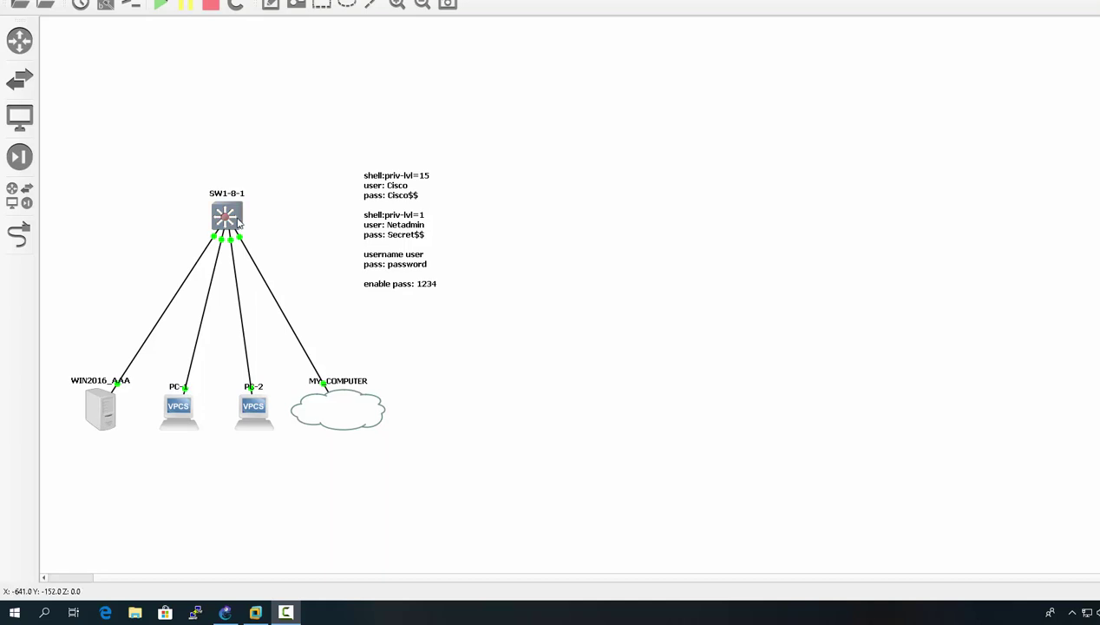
- Open the WIN2016_AAA console, launch Network Policy Server from Tools, and expand Policies > Network Policies
double_click(110, 419)
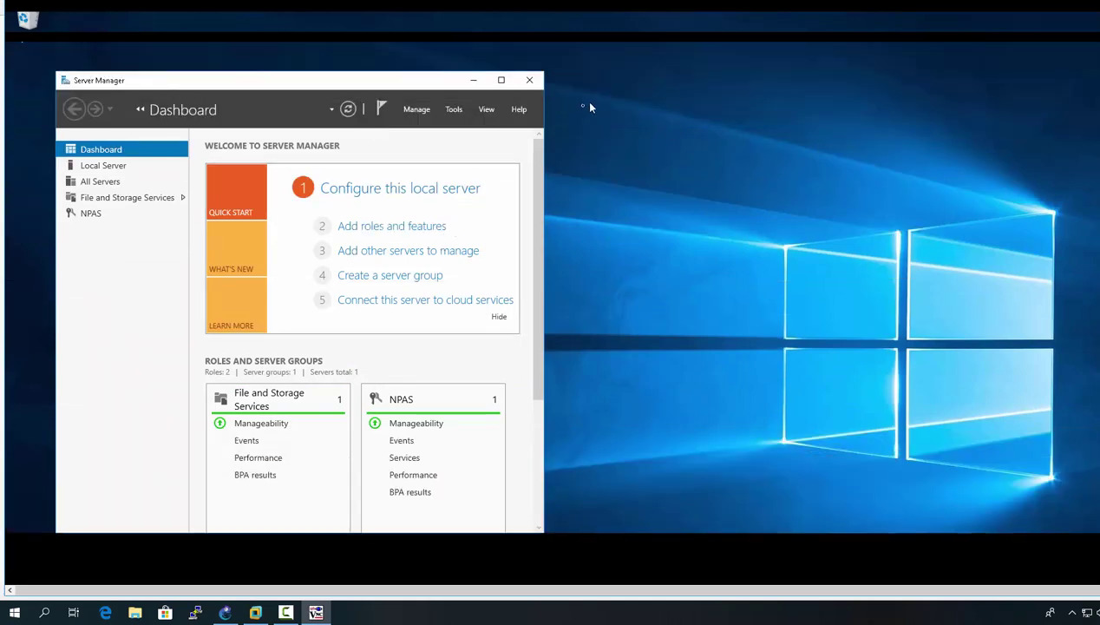
click(459, 113)
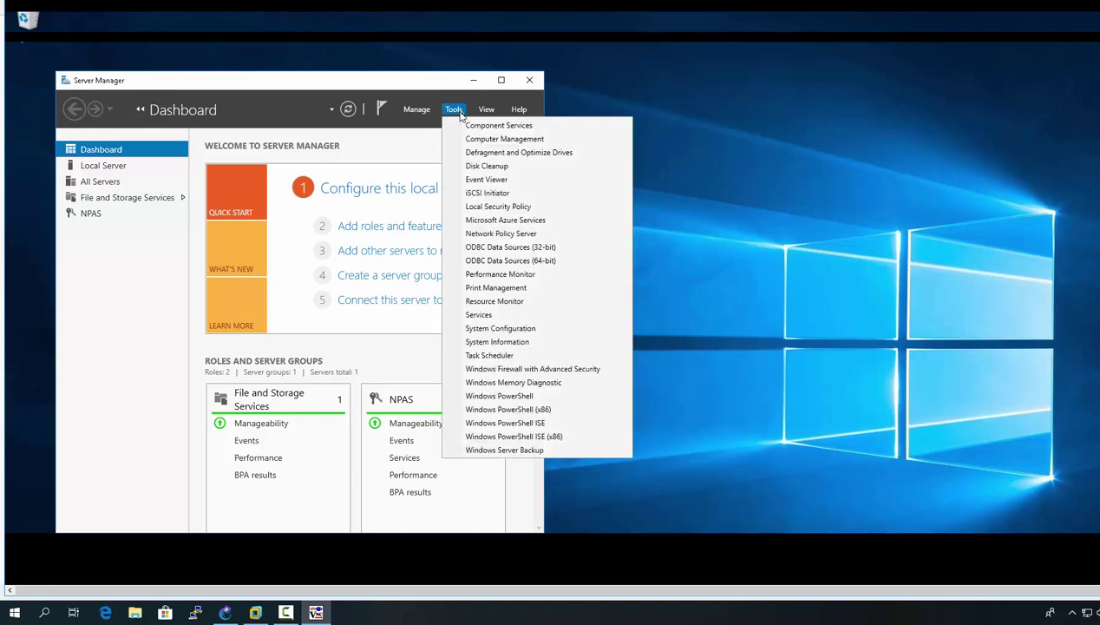
click(517, 234)
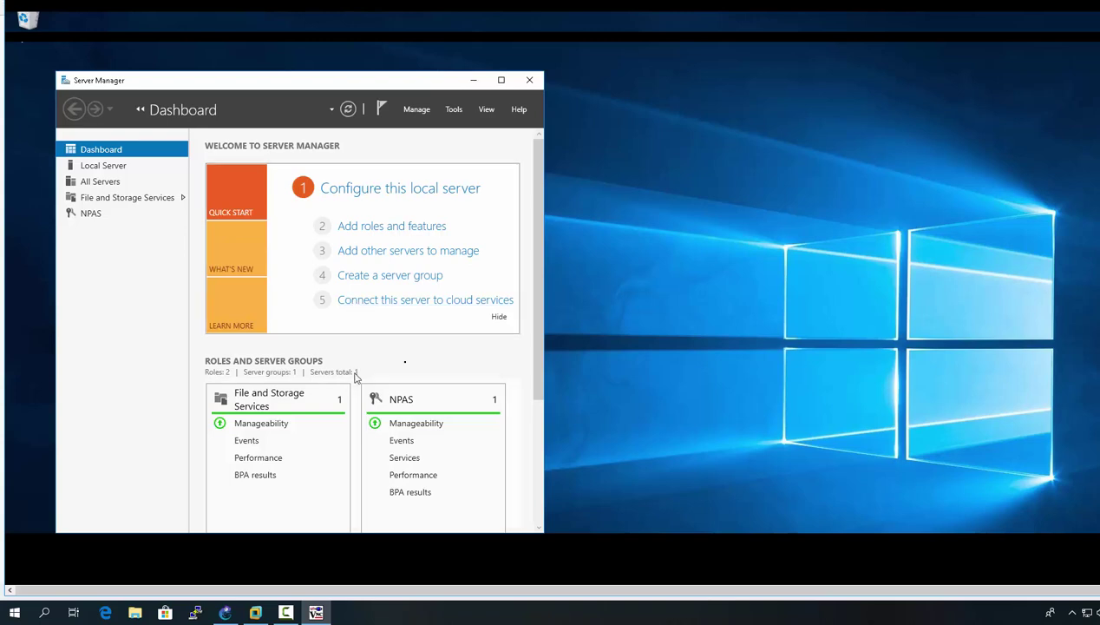
click(454, 110)
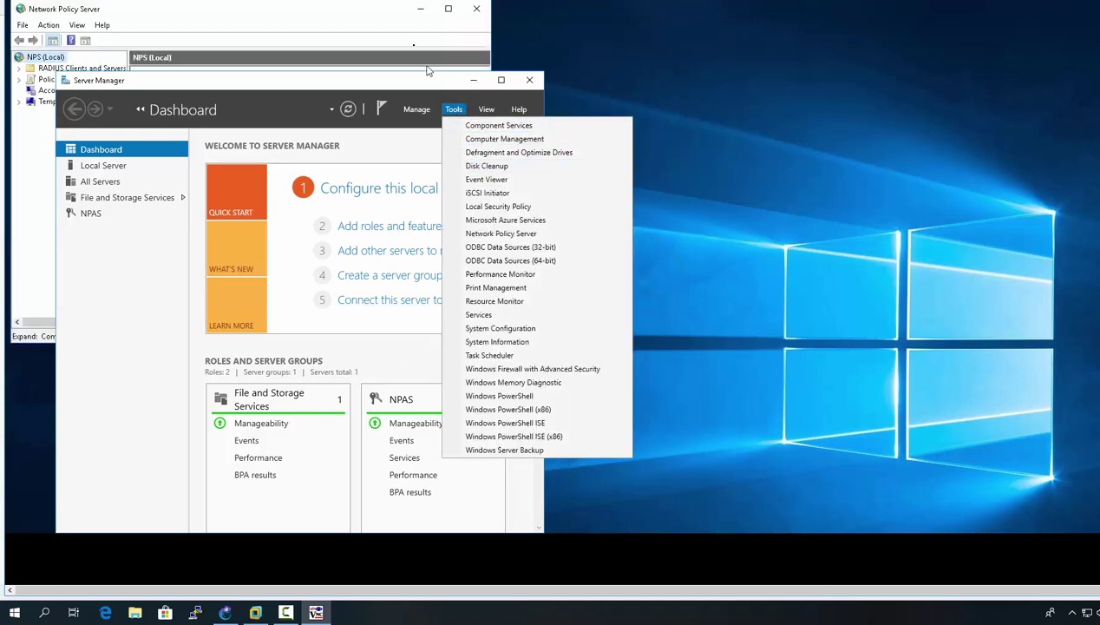
click(19, 79)
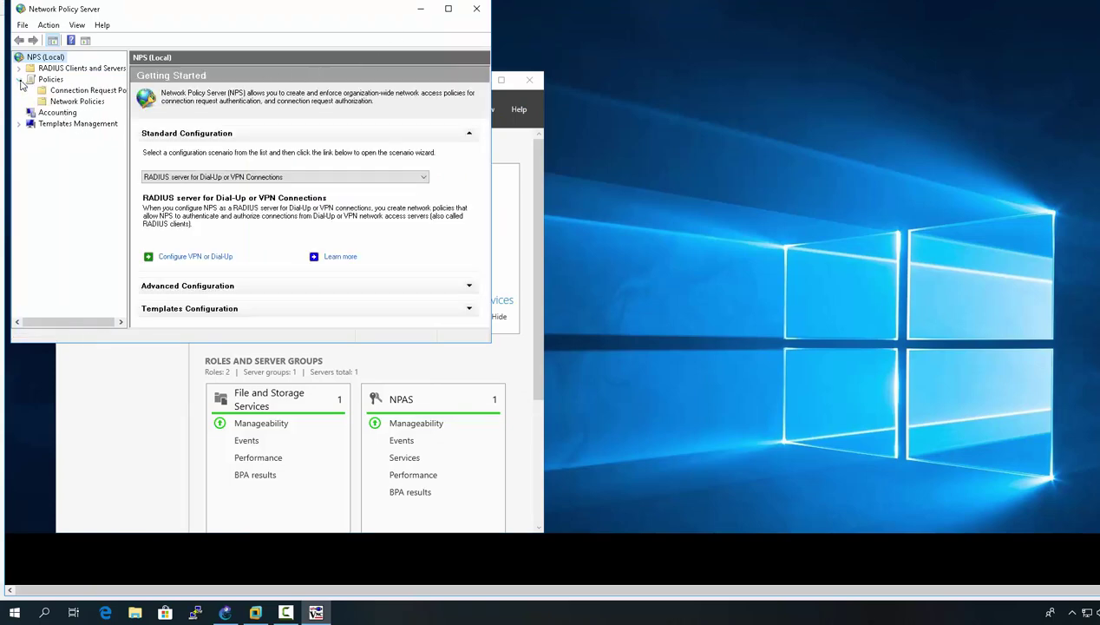
click(70, 102)
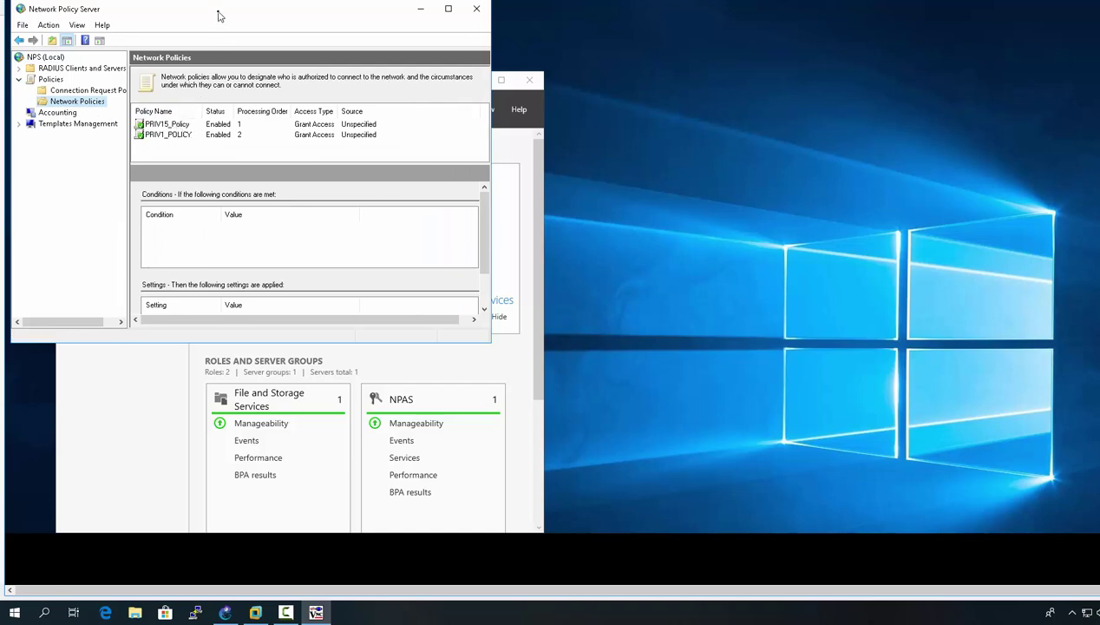
drag(216, 20, 243, 115)
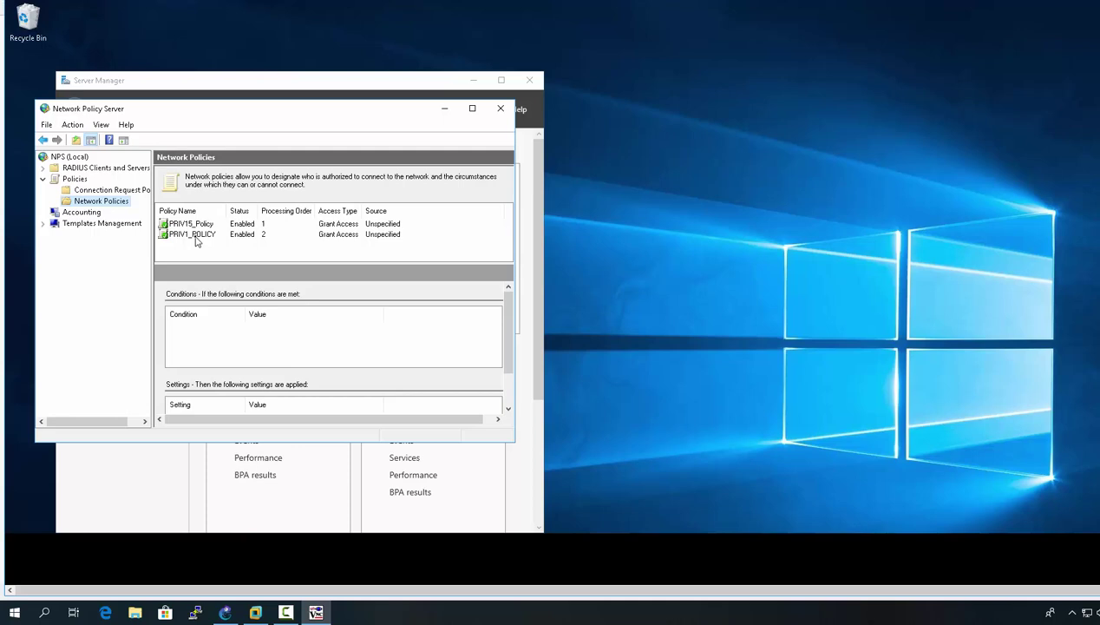
- Open PRIV15_Policy's Vendor Specific settings down to the Cisco attribute value's configuration
double_click(193, 224)
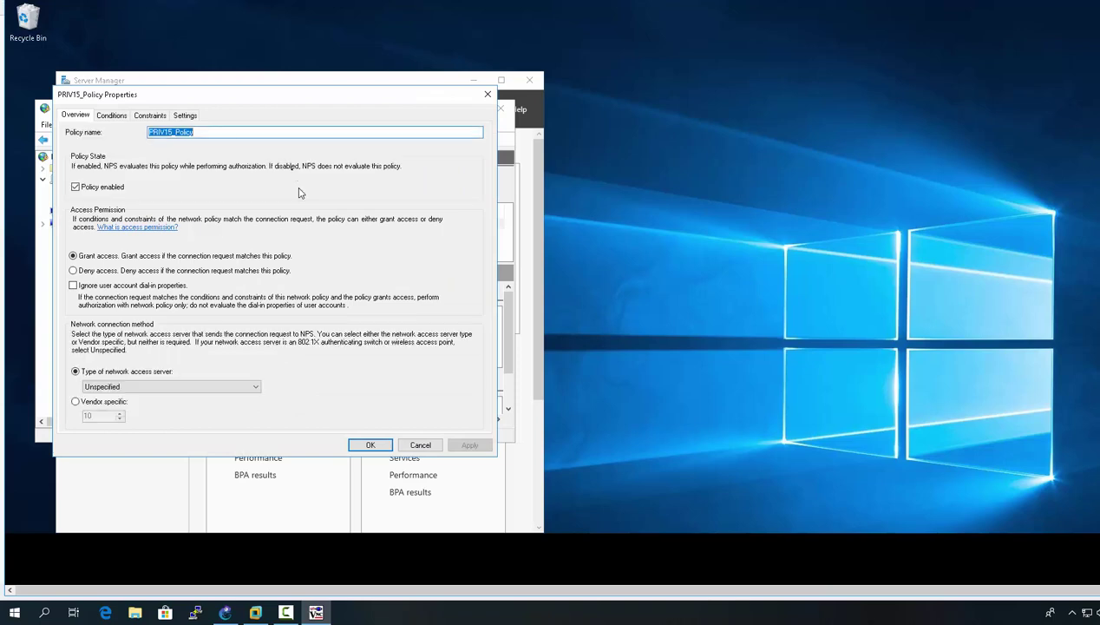
click(184, 114)
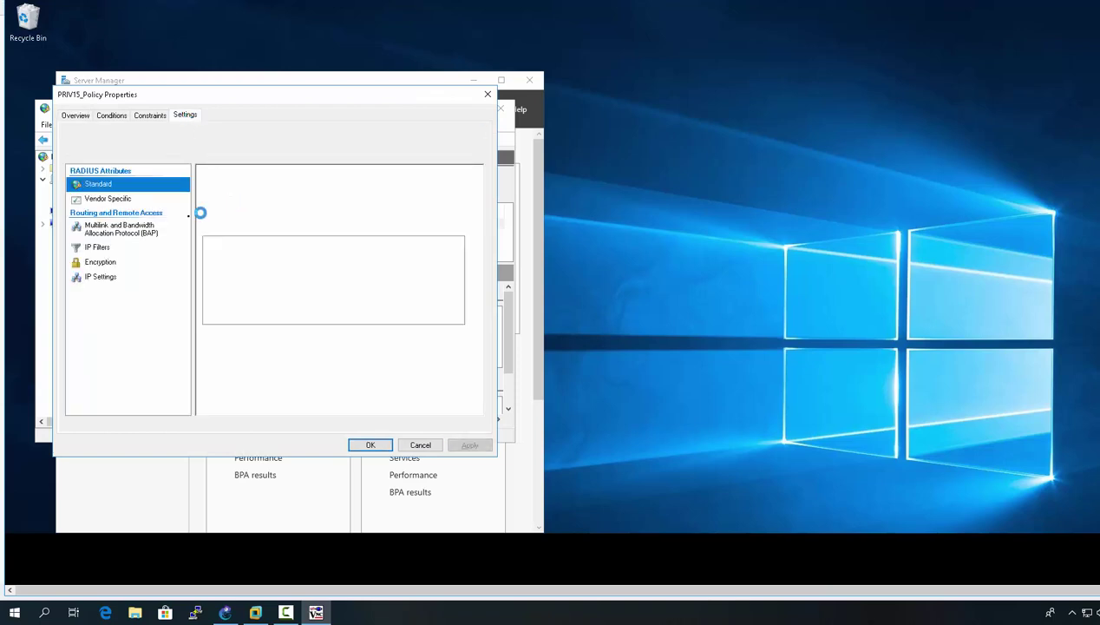
click(124, 199)
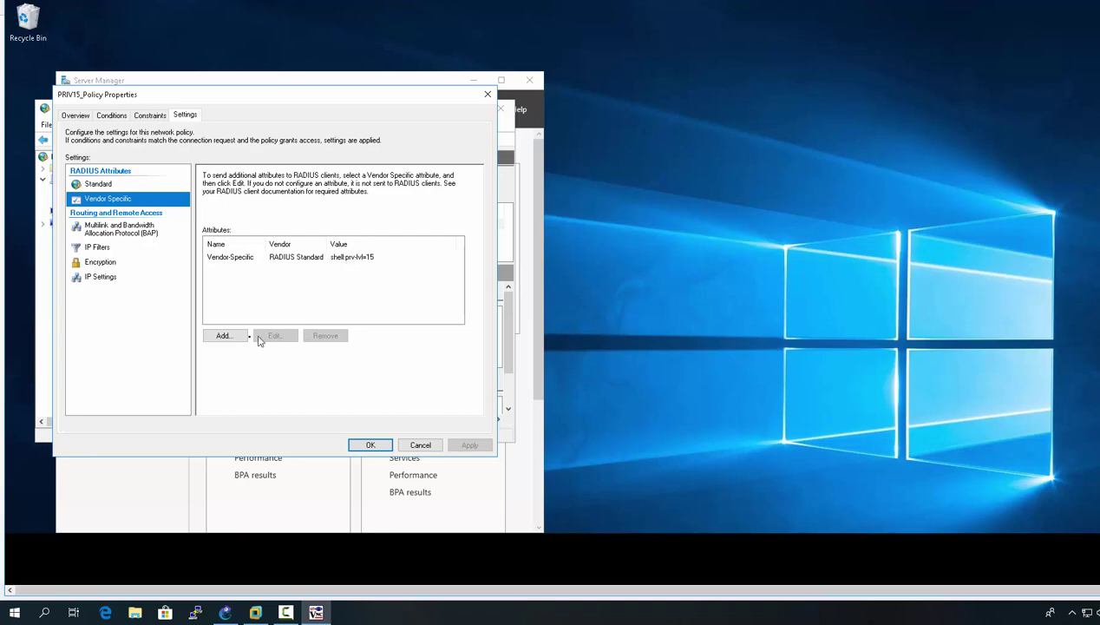
click(282, 258)
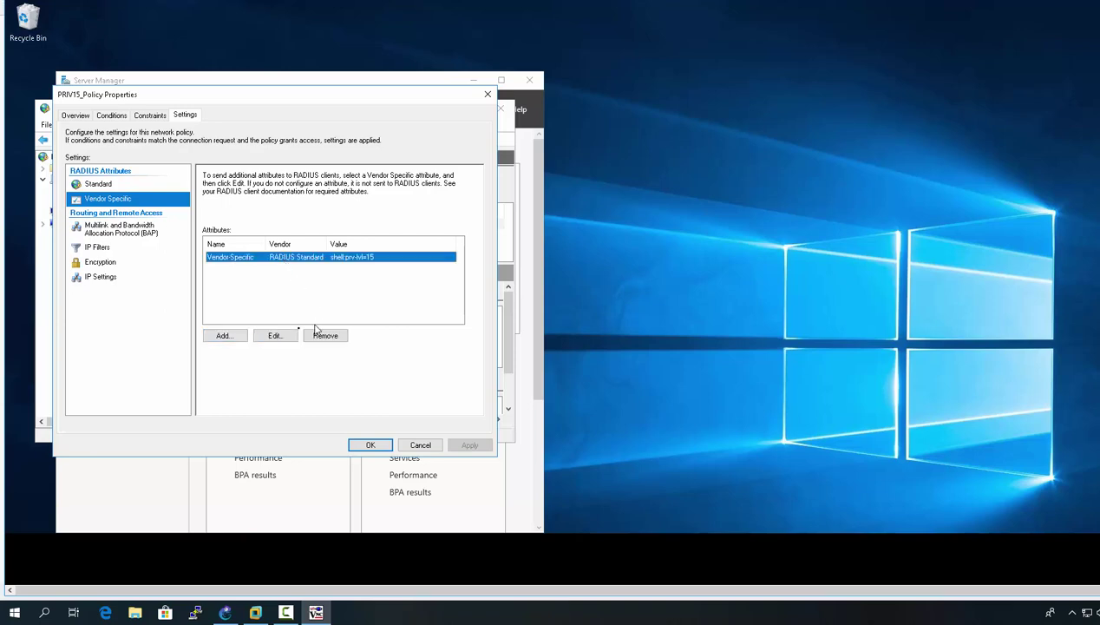
click(282, 337)
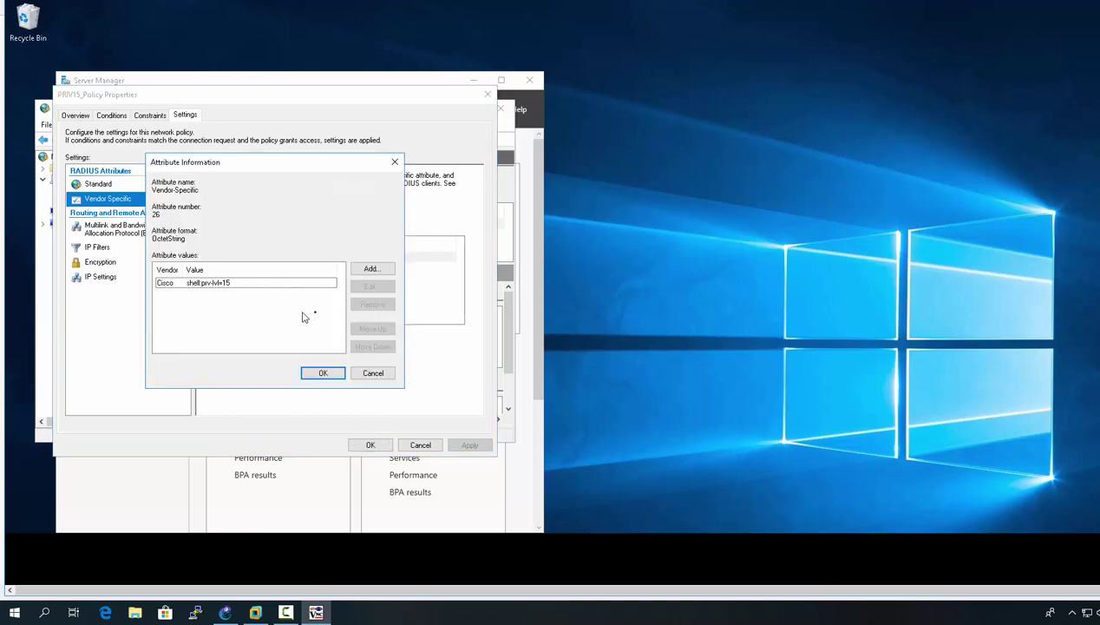
click(260, 286)
click(373, 289)
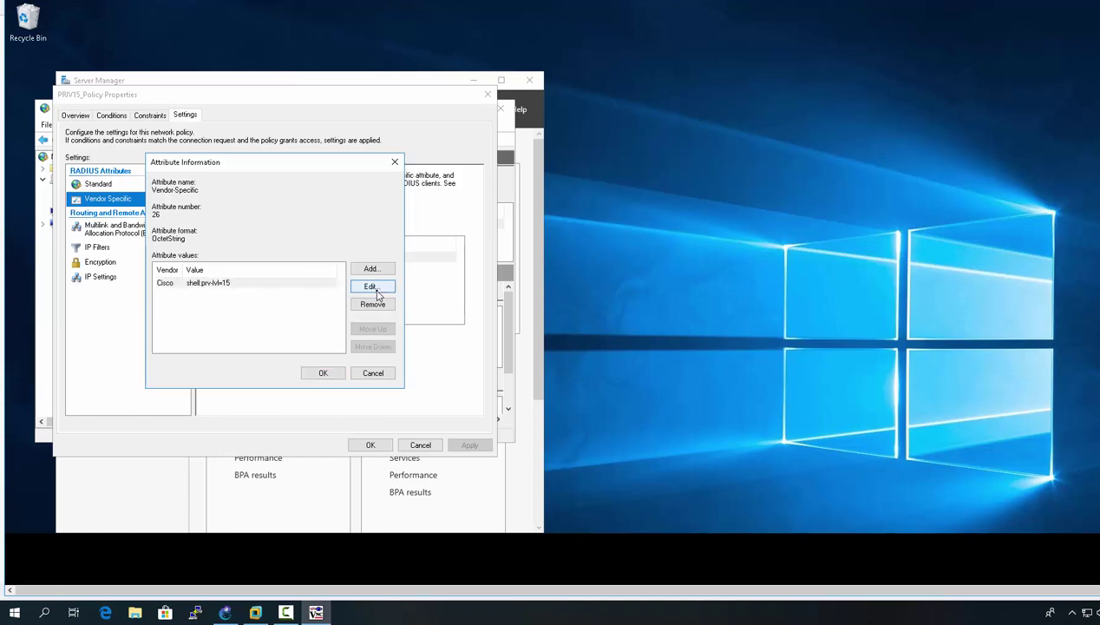
click(203, 339)
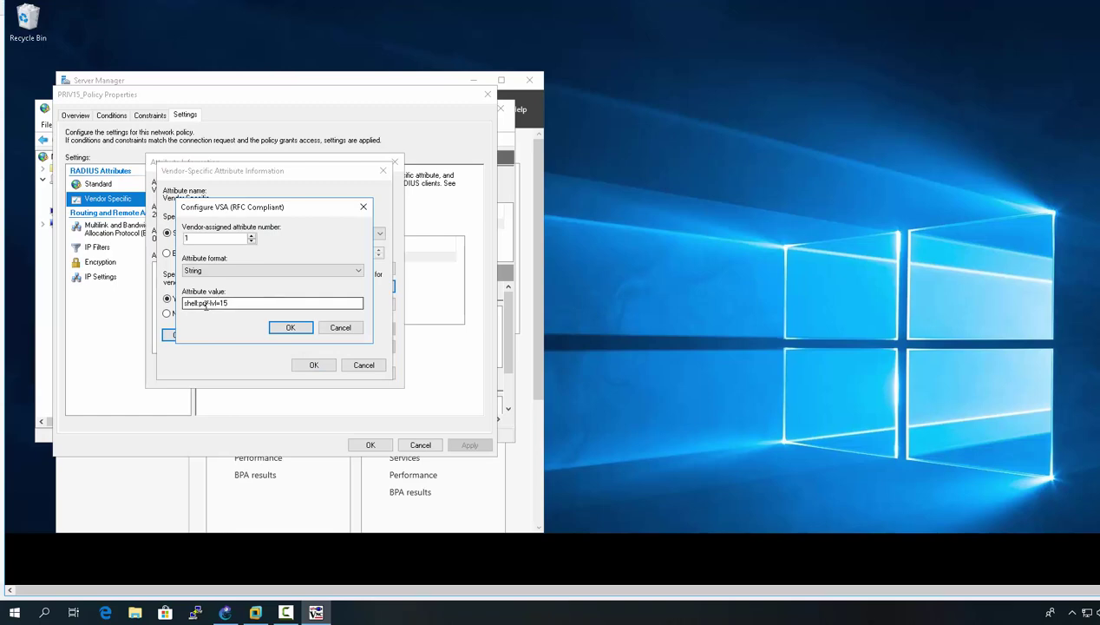
- Correct the Cisco attribute value to shell:priv-lvl=15 and save PRIV15_Policy
drag(202, 304, 210, 304)
text(v)
text(i)
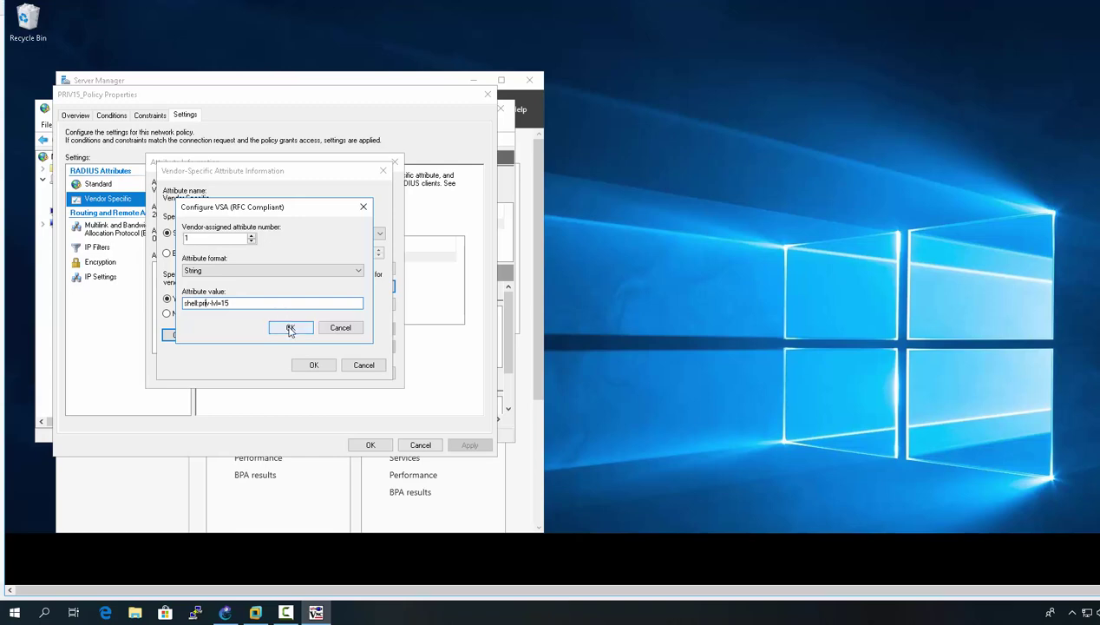
click(291, 328)
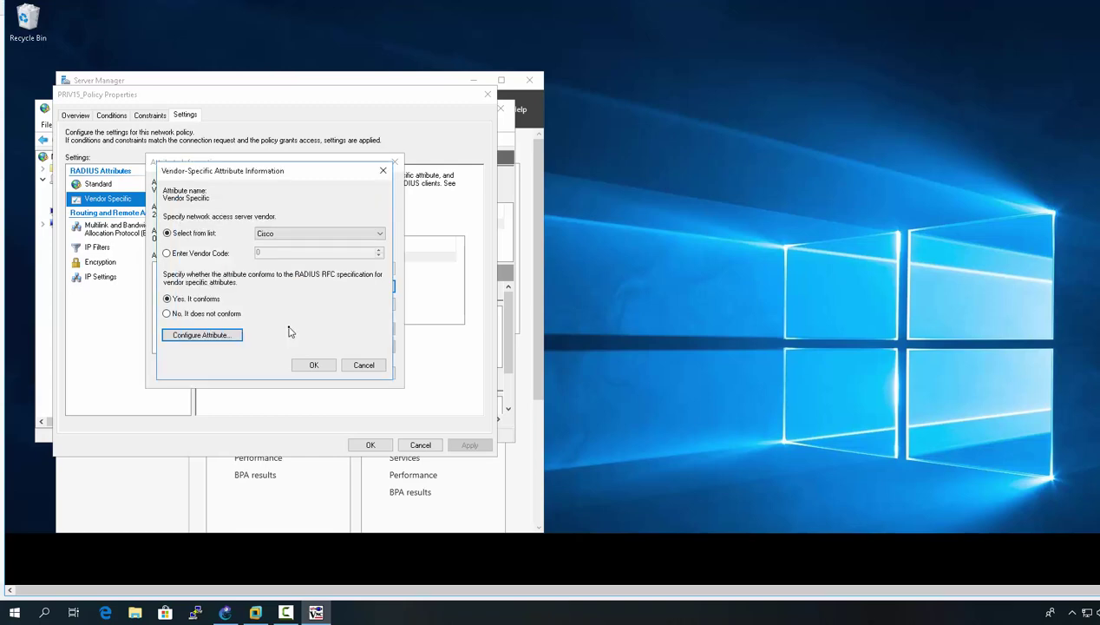
click(319, 367)
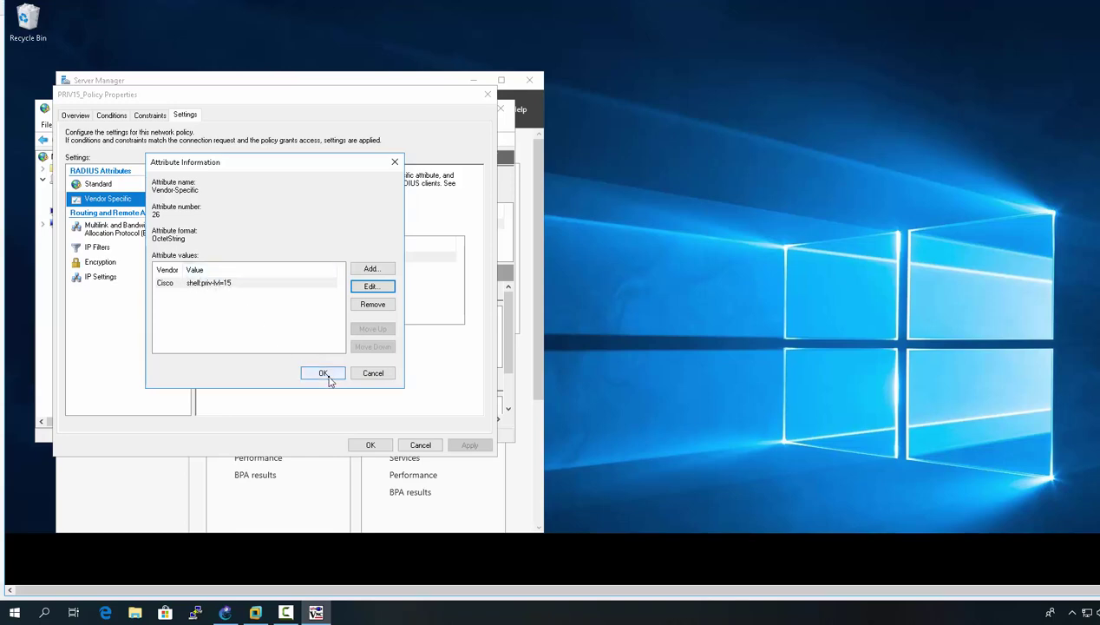
click(326, 375)
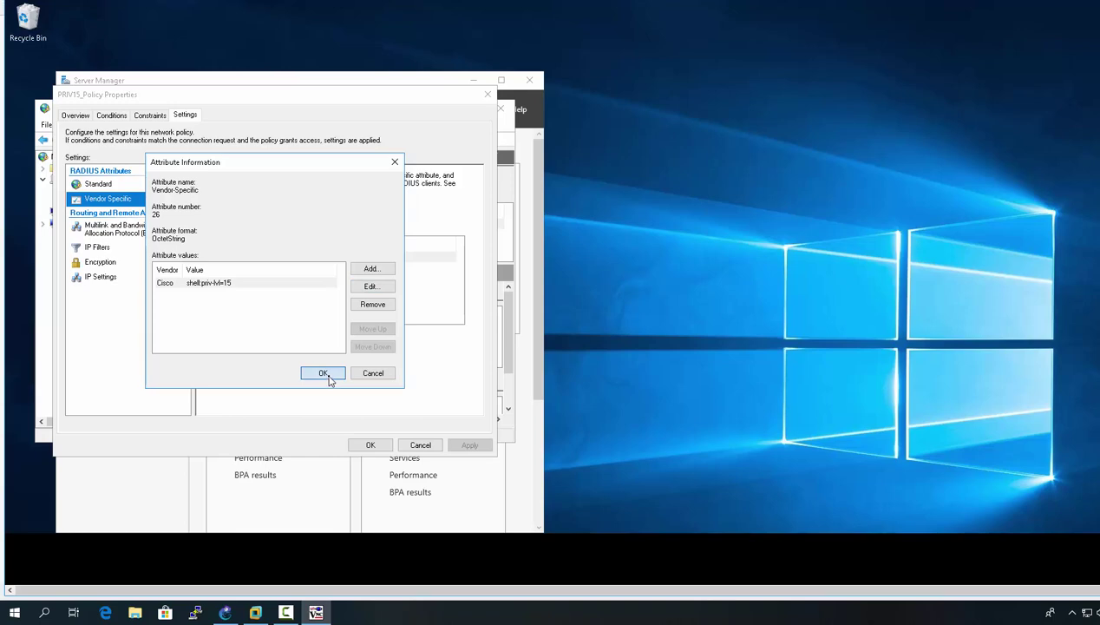
click(328, 379)
click(362, 447)
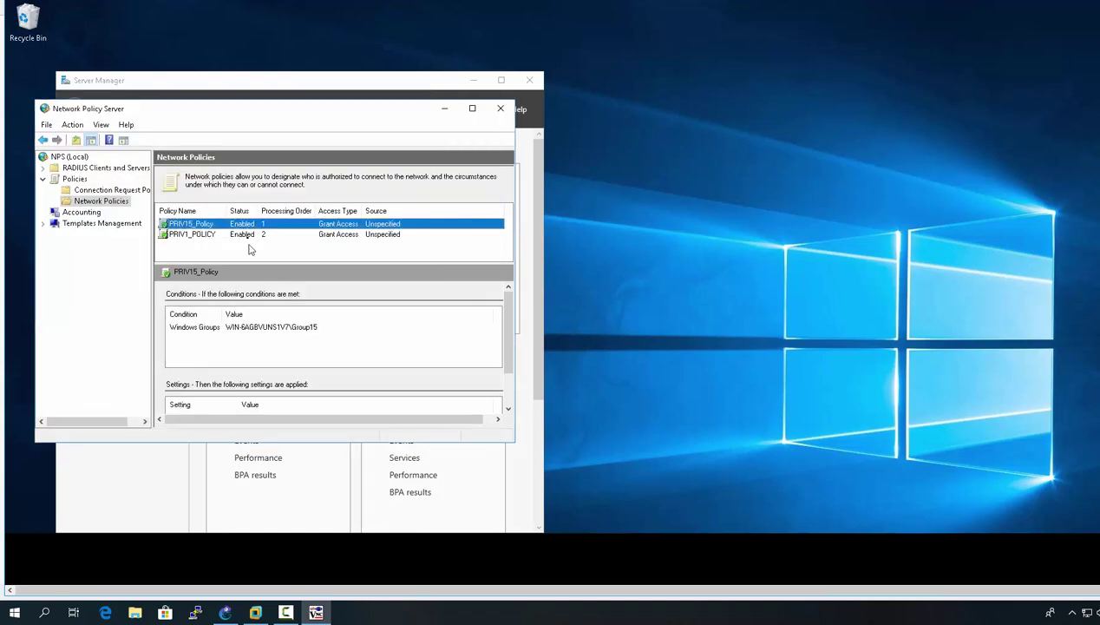
- Open PRIV1_POLICY's Vendor Specific settings down to the Cisco attribute value's configuration
click(247, 236)
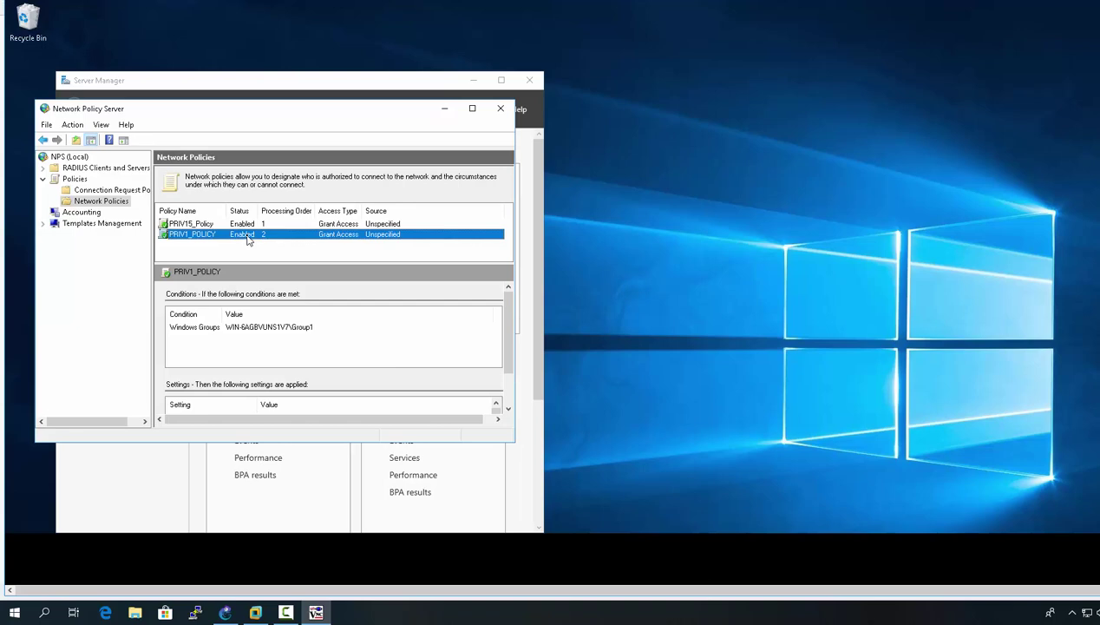
double_click(255, 239)
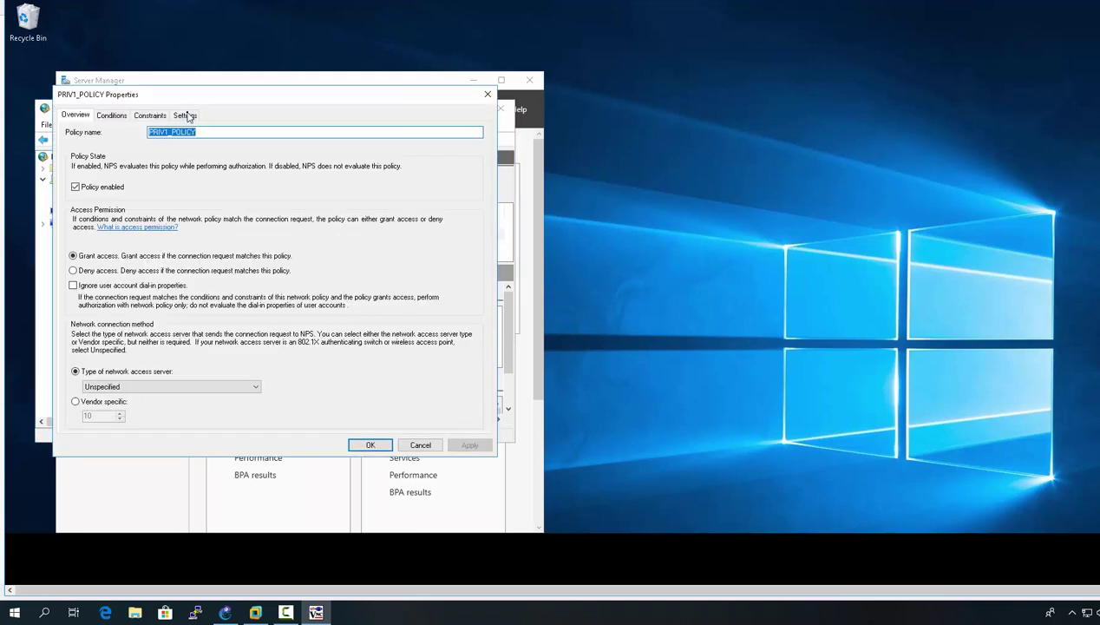
click(186, 116)
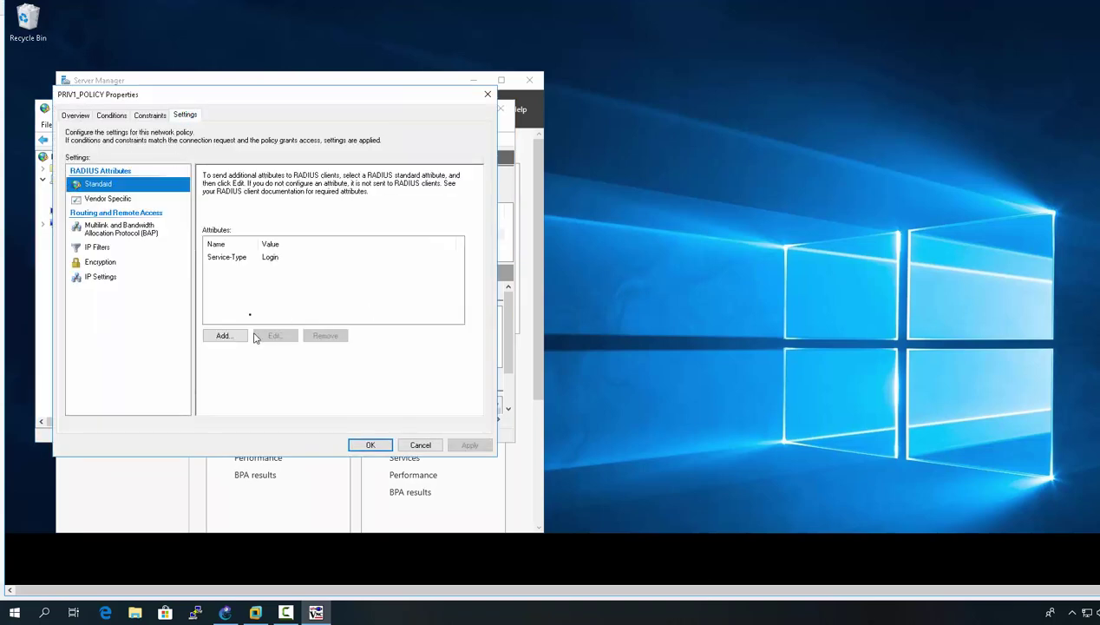
click(120, 199)
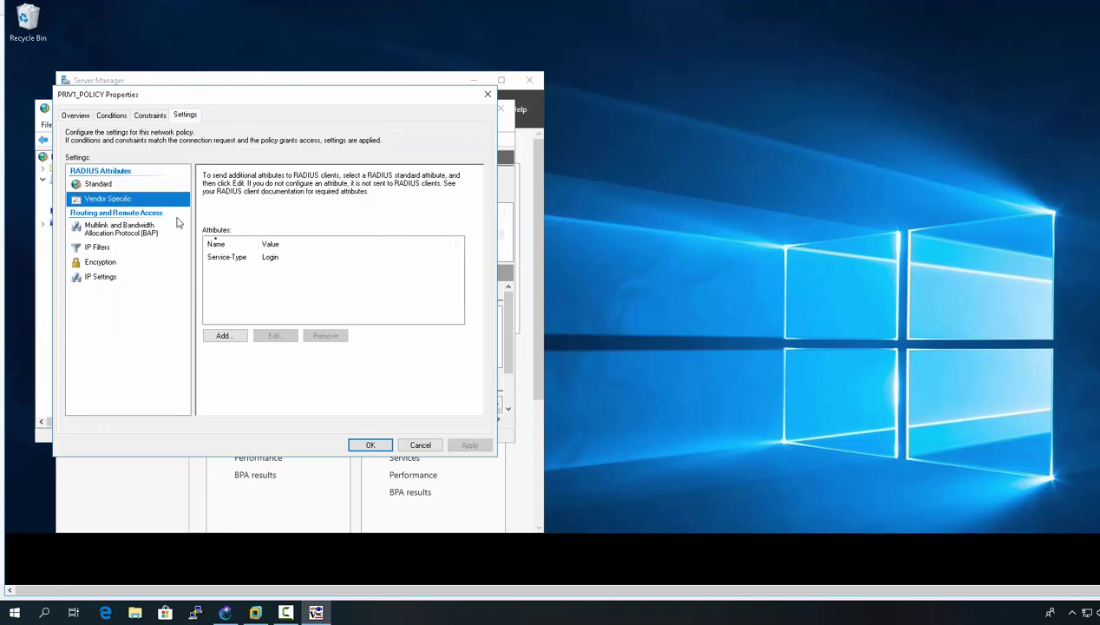
click(236, 258)
click(240, 340)
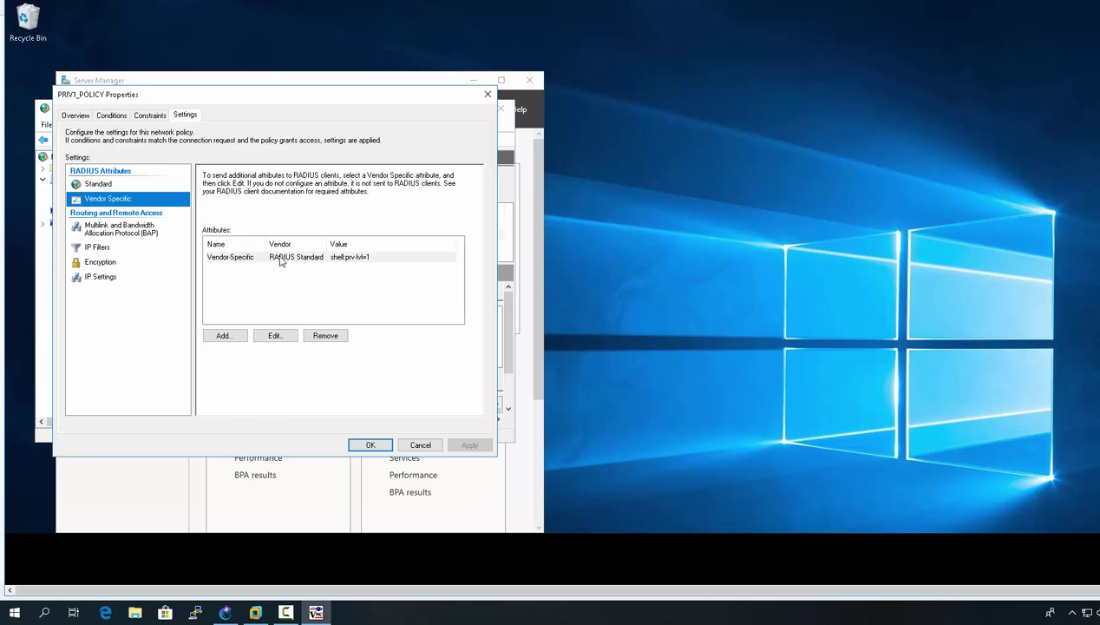
click(280, 259)
click(274, 335)
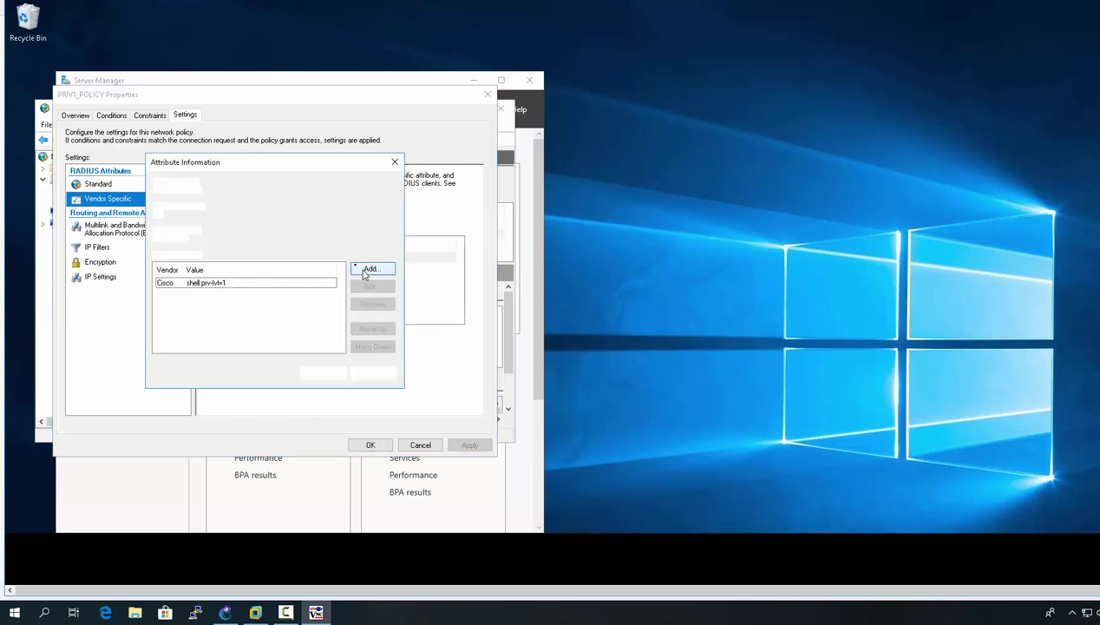
click(287, 283)
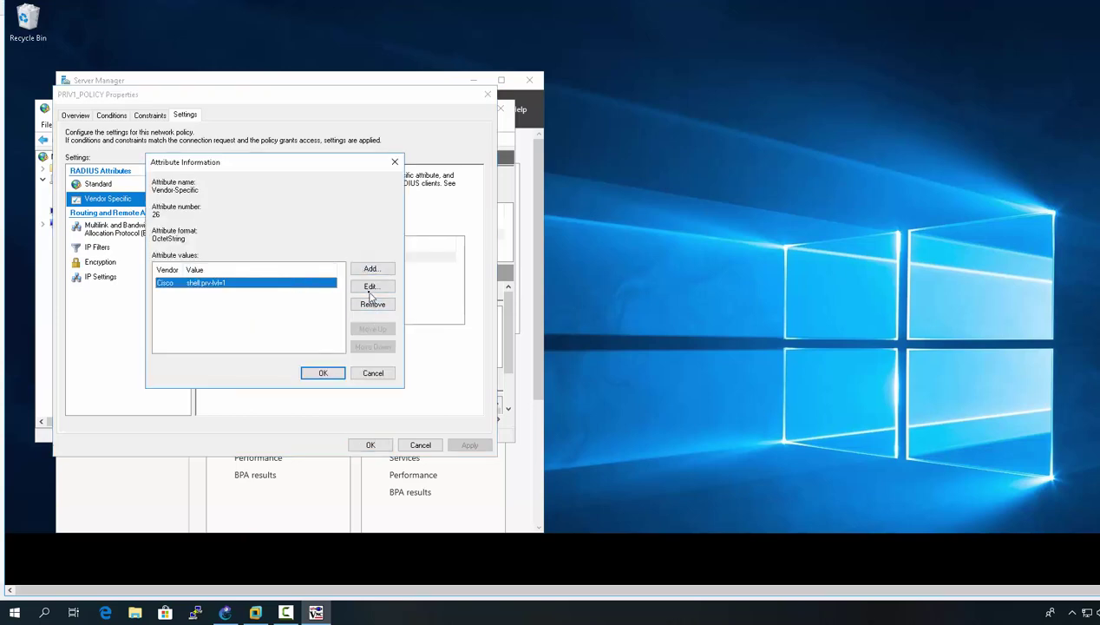
click(370, 288)
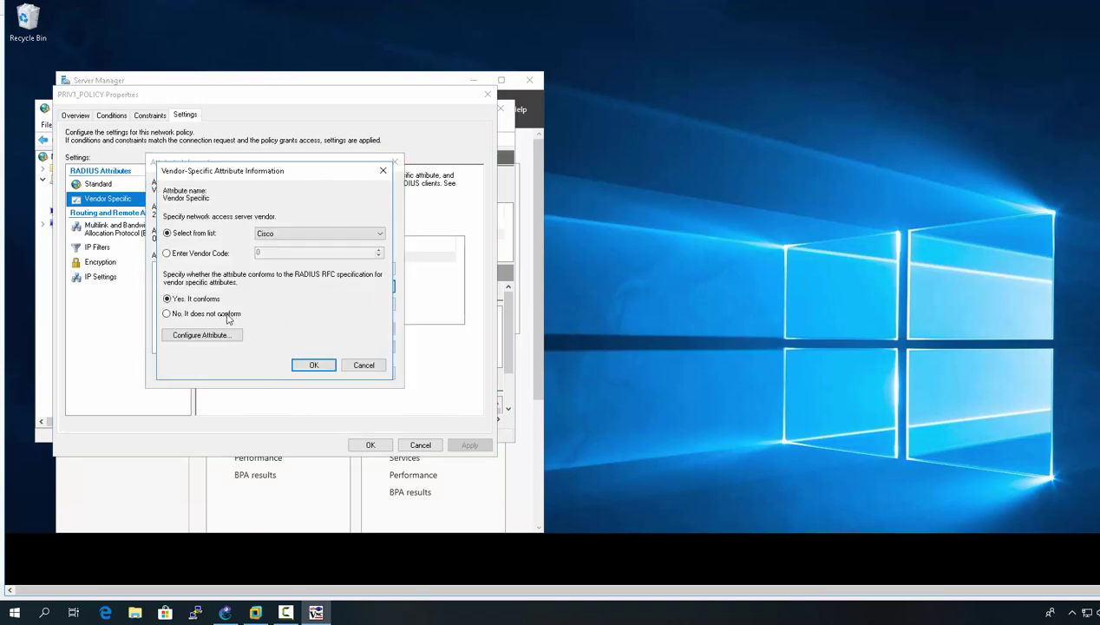
click(217, 335)
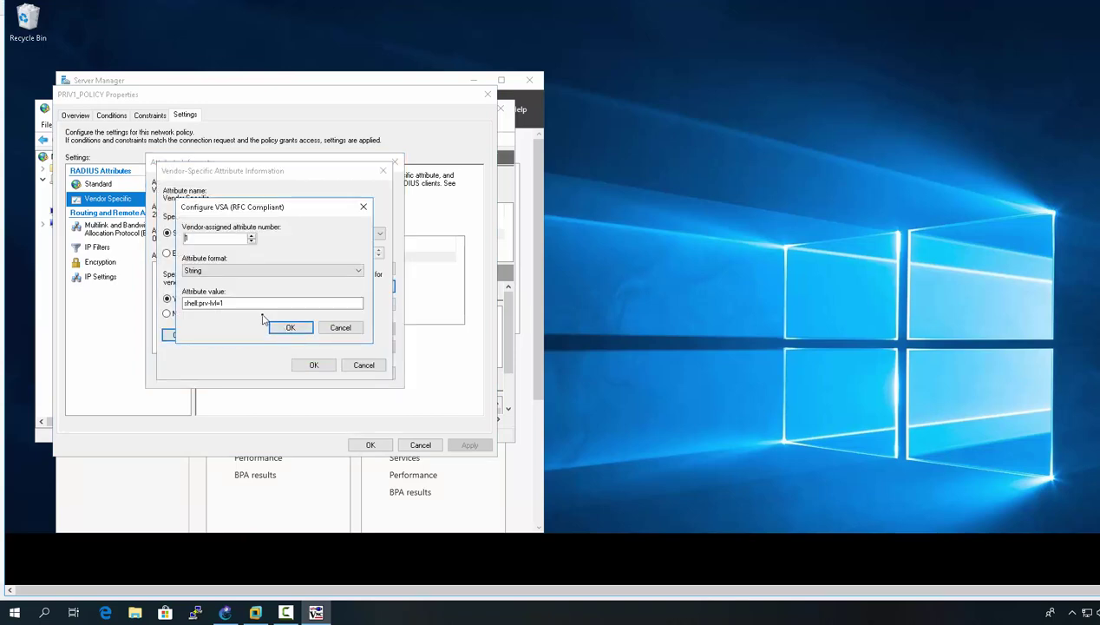
- Correct the Cisco attribute value to shell:priv-lvl=1 and save PRIV1_POLICY
click(203, 302)
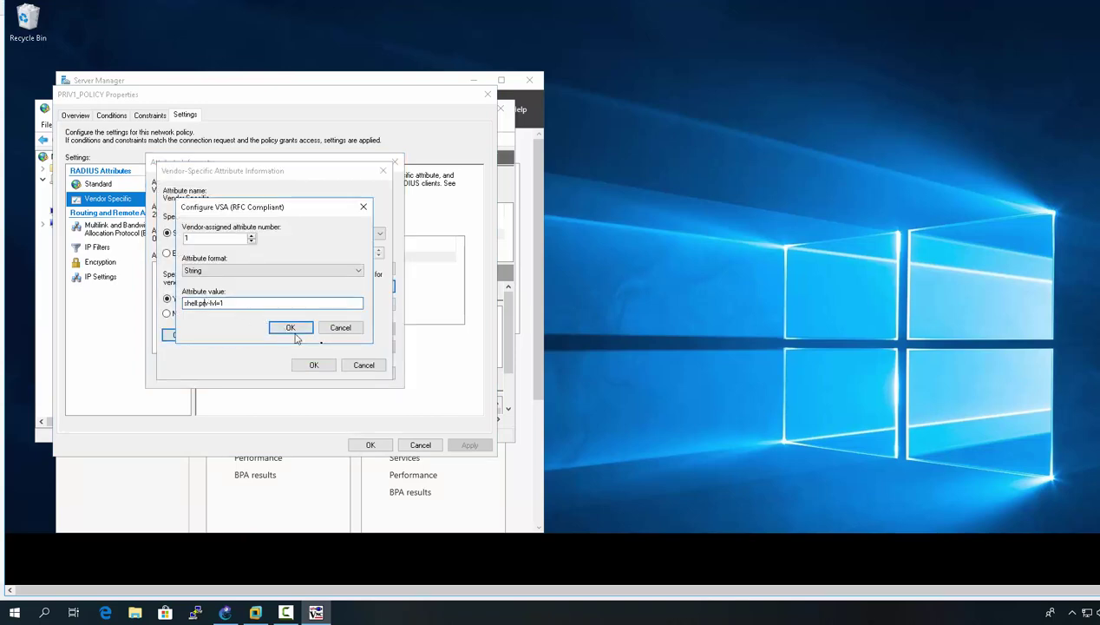
text(i)
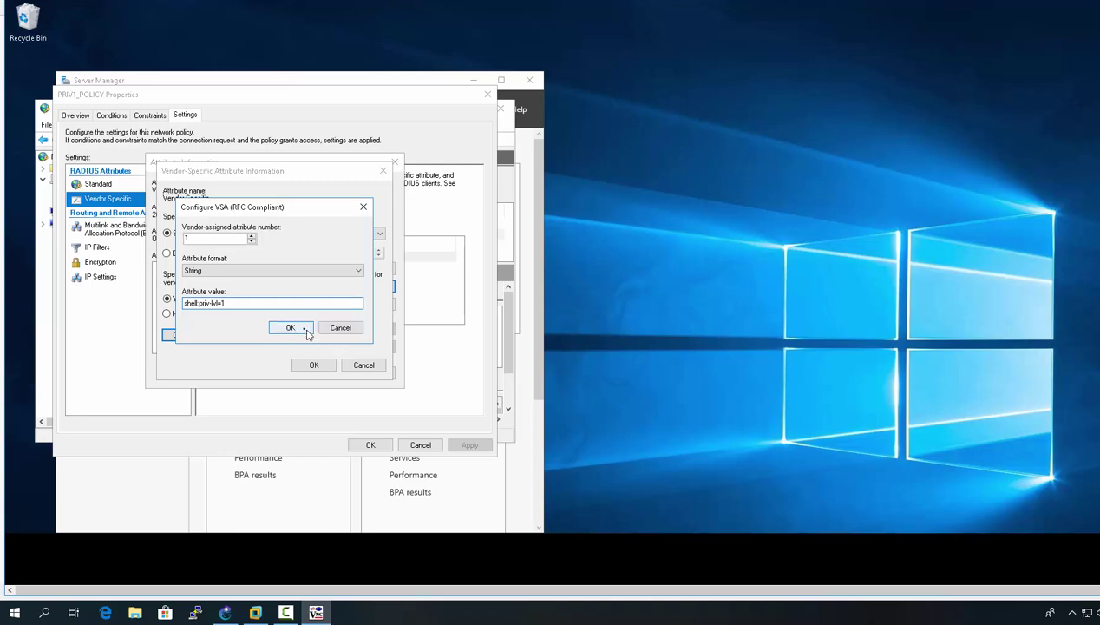
click(307, 331)
click(316, 365)
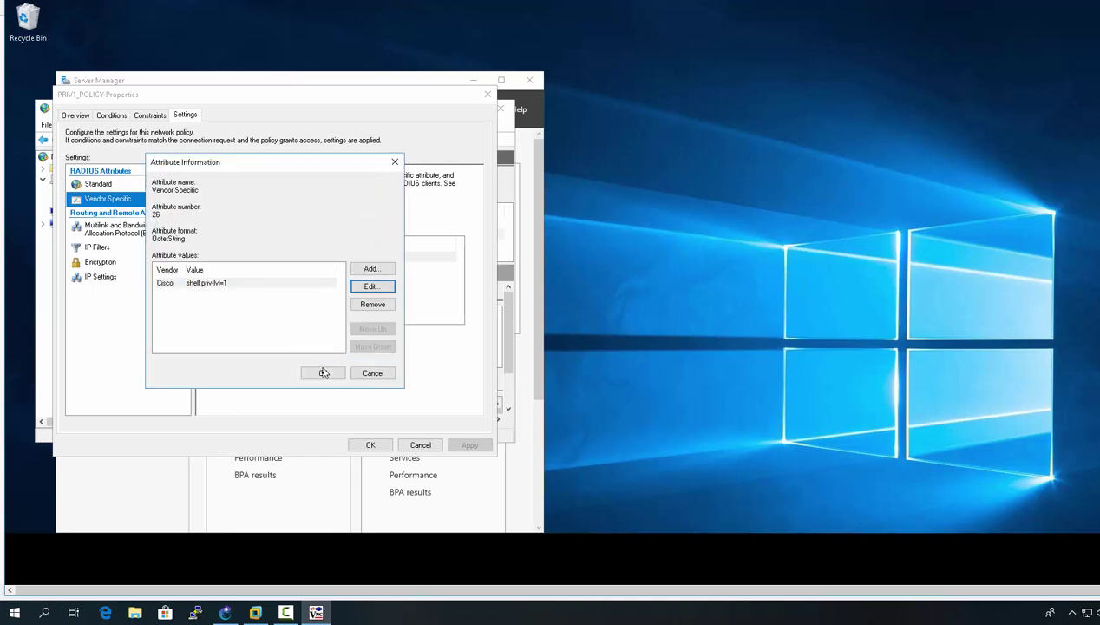
click(323, 373)
click(366, 445)
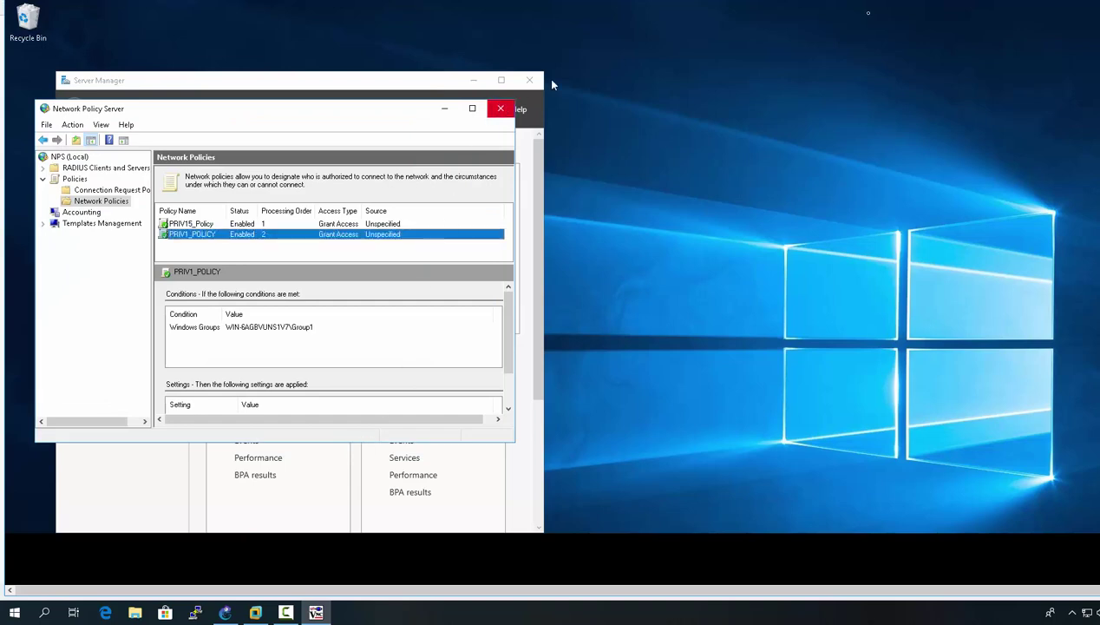
- Return to the GNS3 topology, open SW1-8-1's console and enter privileged exec mode with 'en'
click(1087, 6)
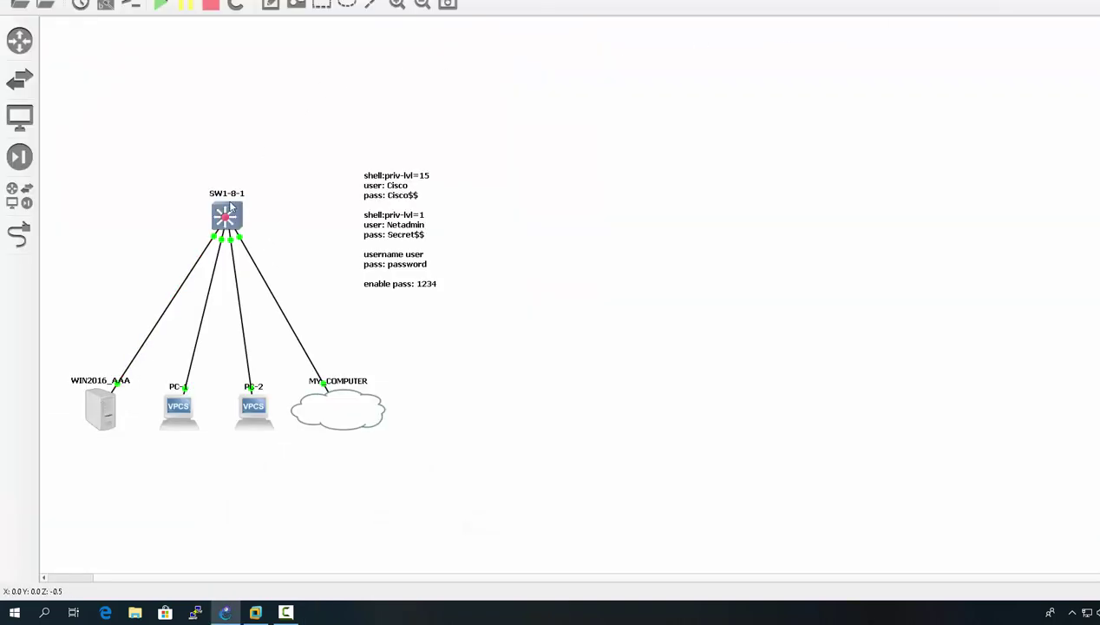
double_click(226, 216)
key(Return)
drag(295, 42, 739, 157)
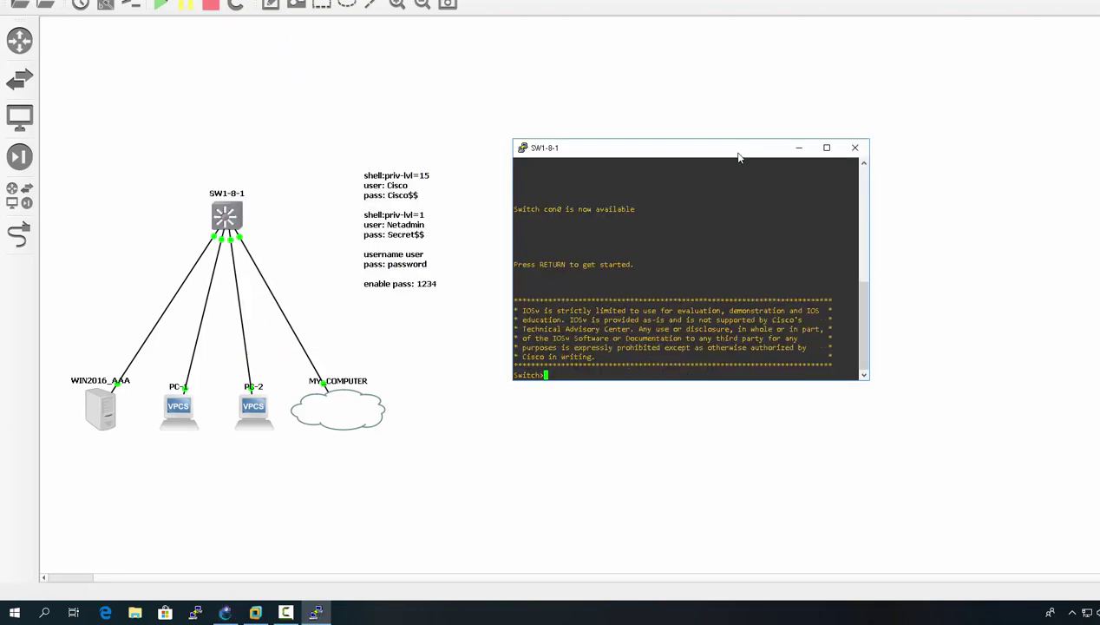
text(en)
key(Return)
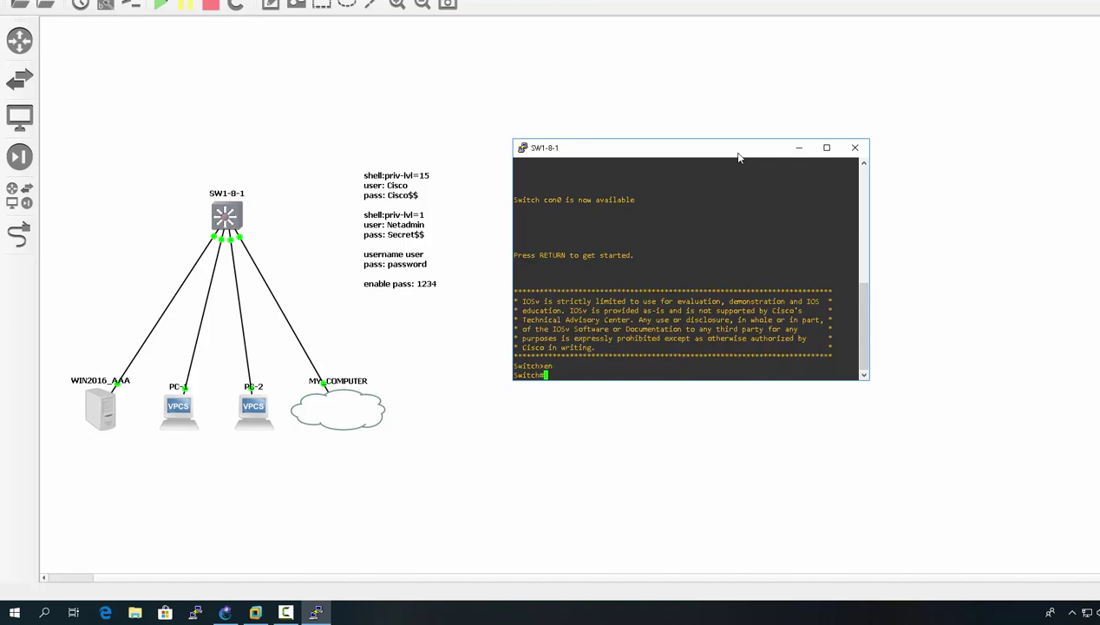
- Enter global configuration with 'configure term' and begin the local username command
text(configure term)
key(Return)
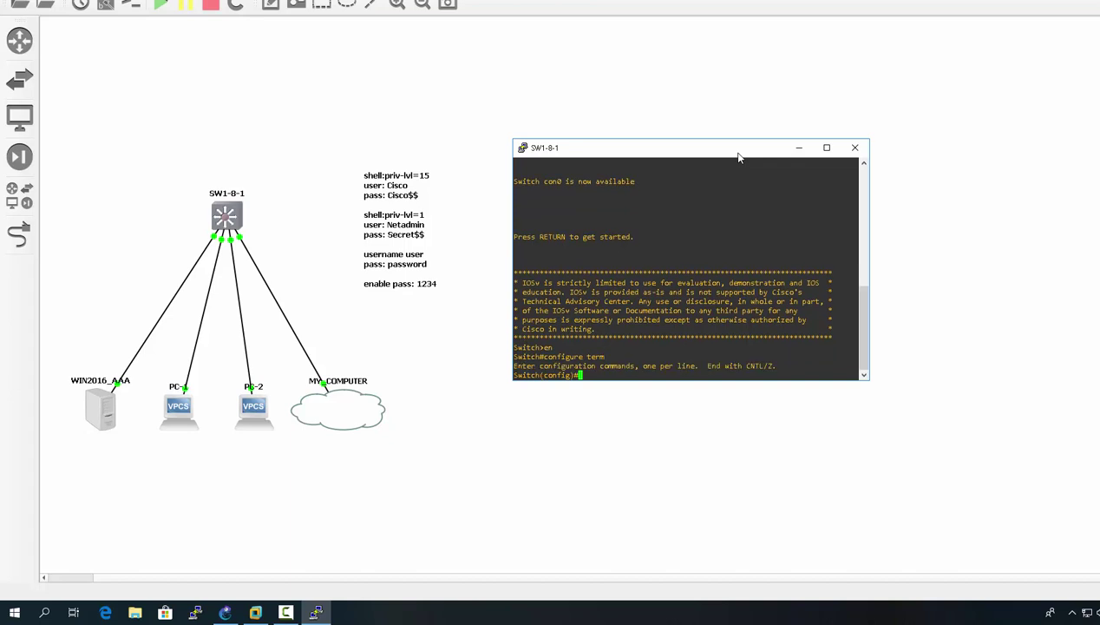
drag(729, 154, 775, 117)
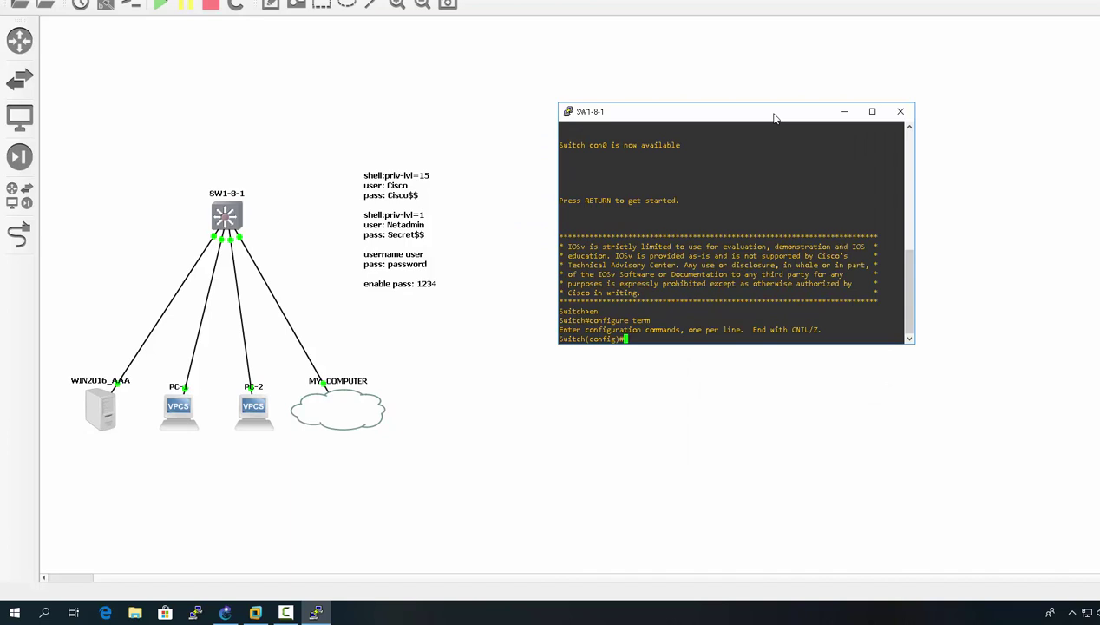
text(username)
text( user)
text( p)
text(ec)
- Finish the local user with its secret password and set the switch's enable secret
key(Tab)
text(password)
key(Return)
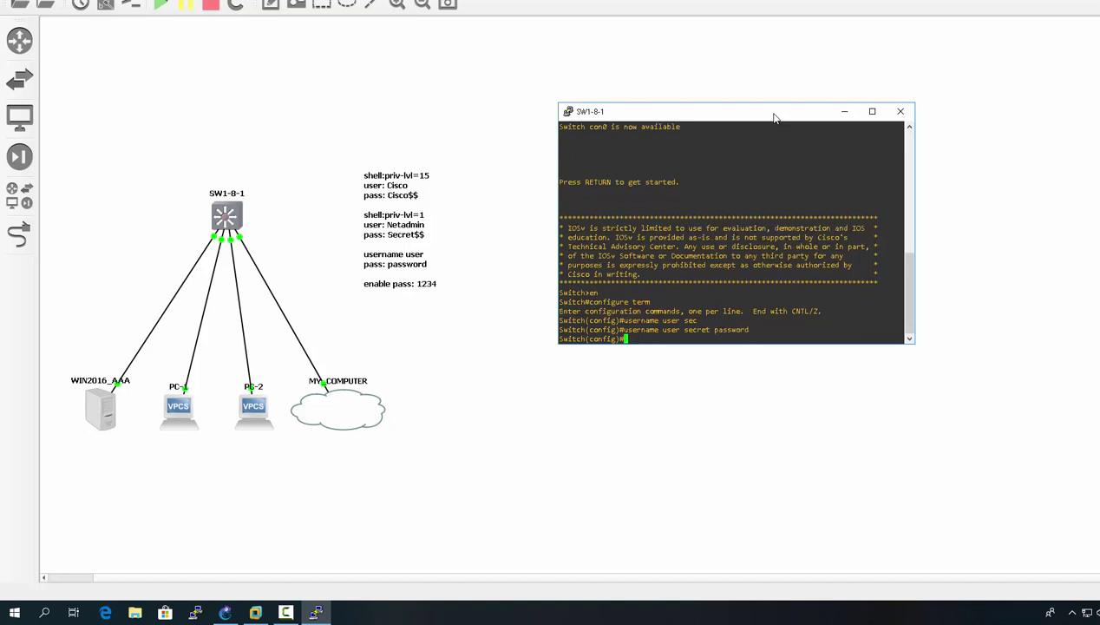
text(enab)
key(Tab)
text(sec)
key(Tab)
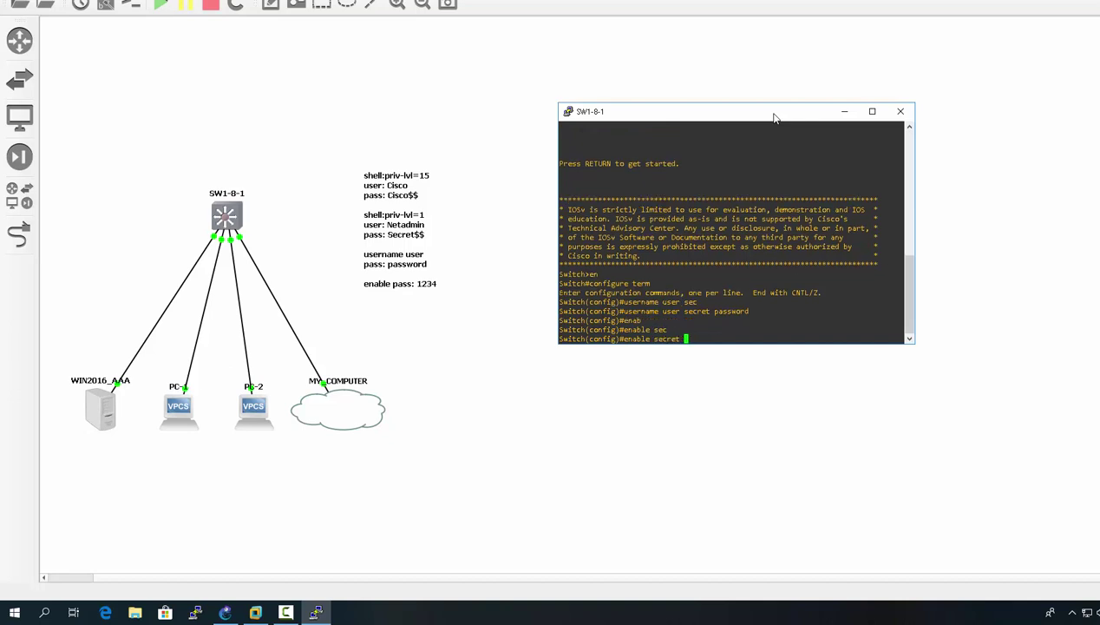
text(1234)
key(Return)
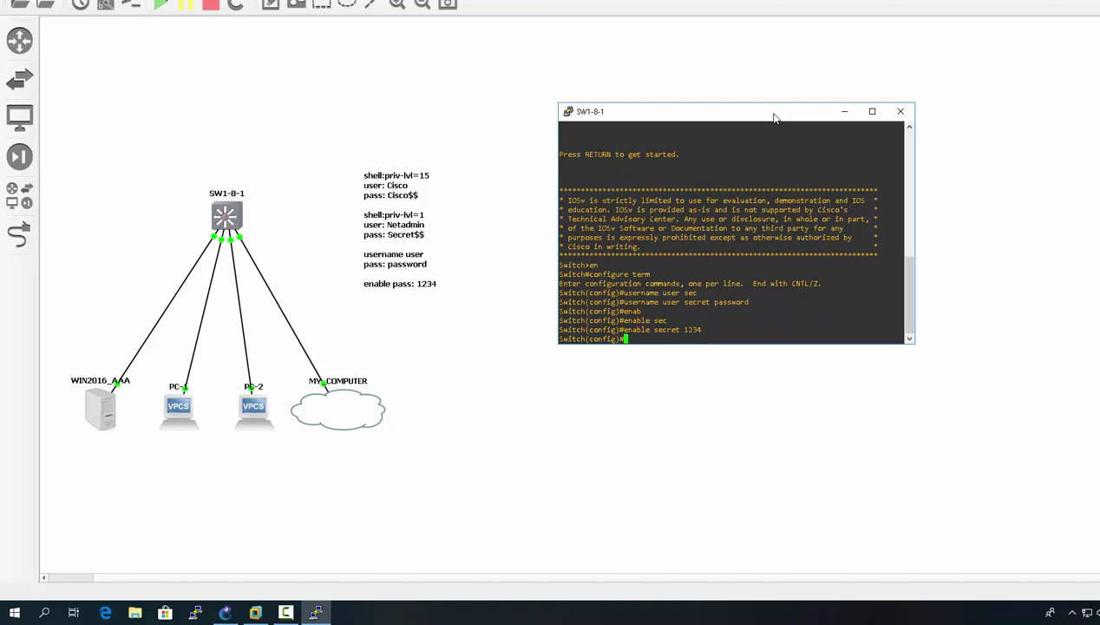
- Require 'login local' on console line 0 and exit out of configuration mode
text(line con 0)
key(Return)
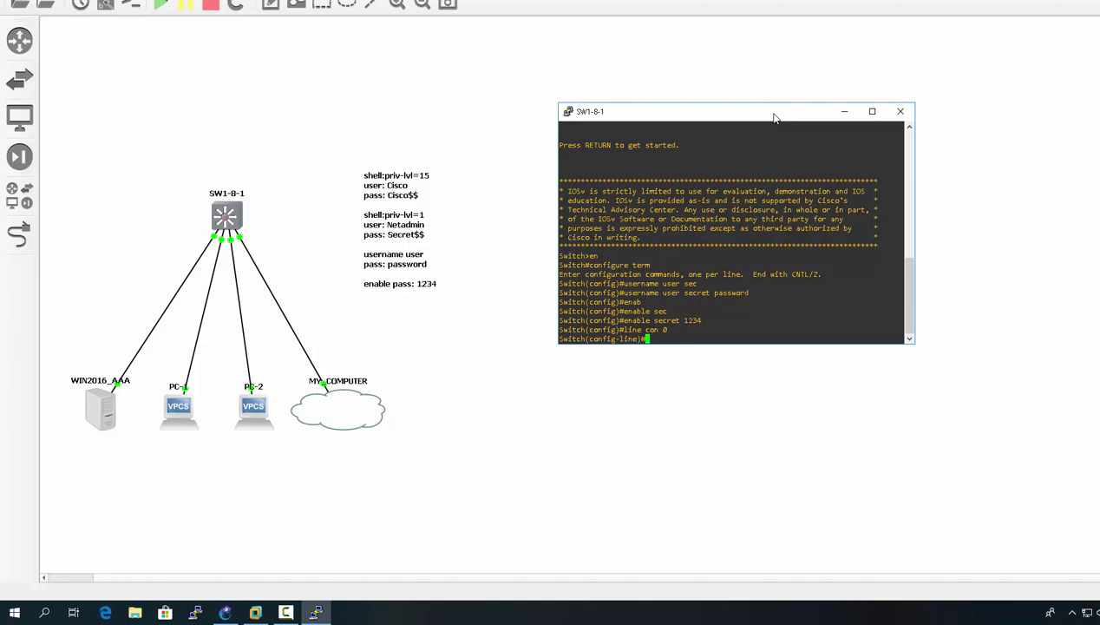
text(login local)
key(Return)
text(exit)
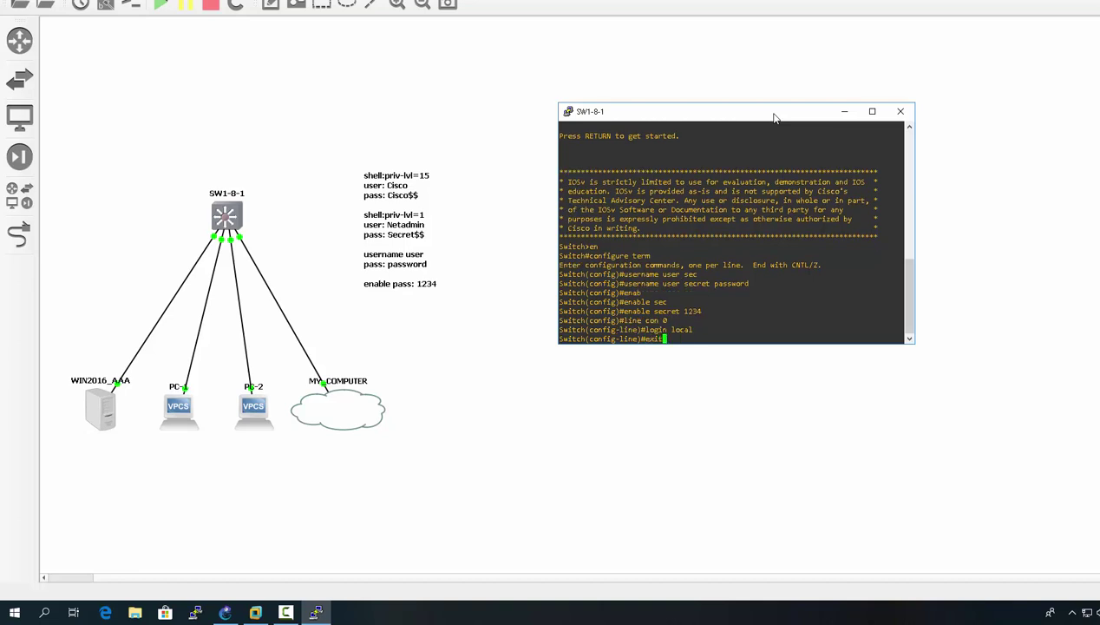
key(Return)
text(exit)
key(Return)
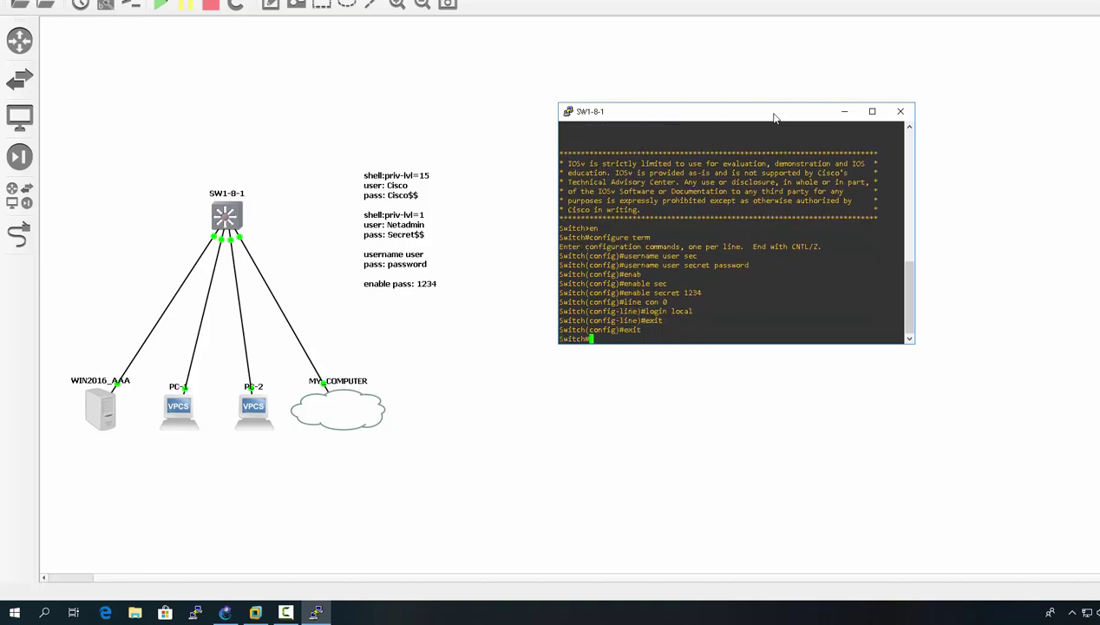
- Log out, log back in with the local username and password, and enable with the enable secret
text(exit)
key(Return)
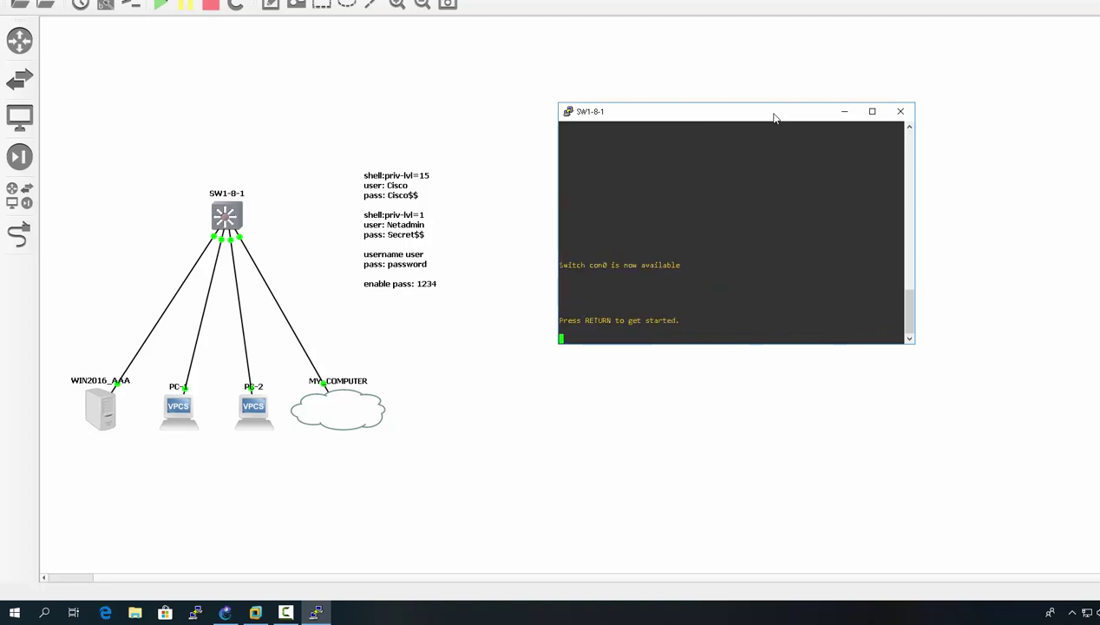
key(Return)
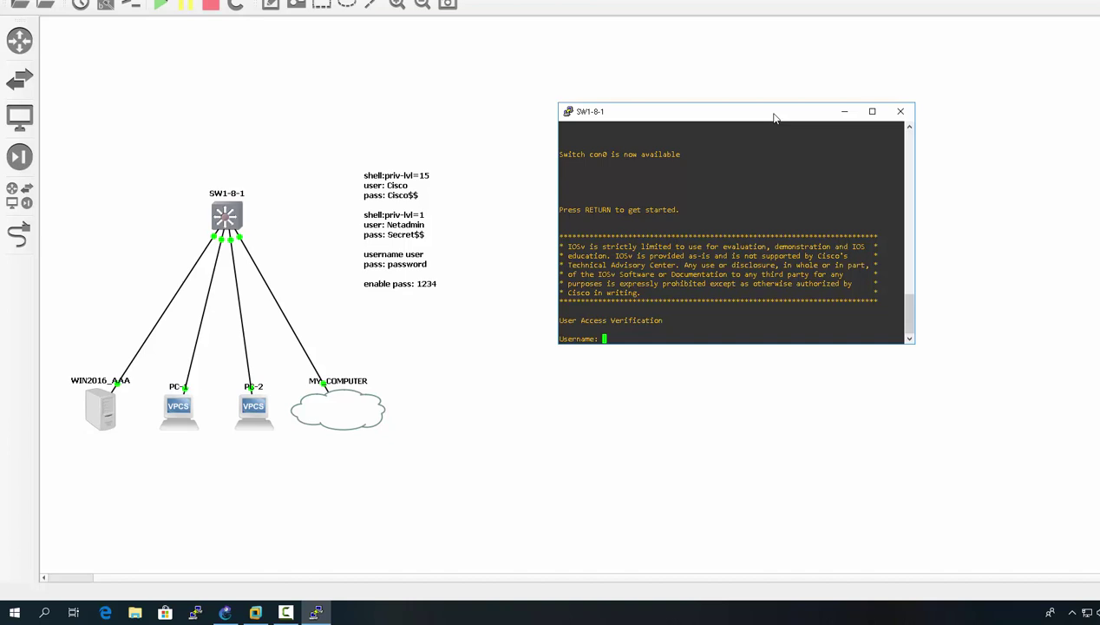
text(user)
key(Return)
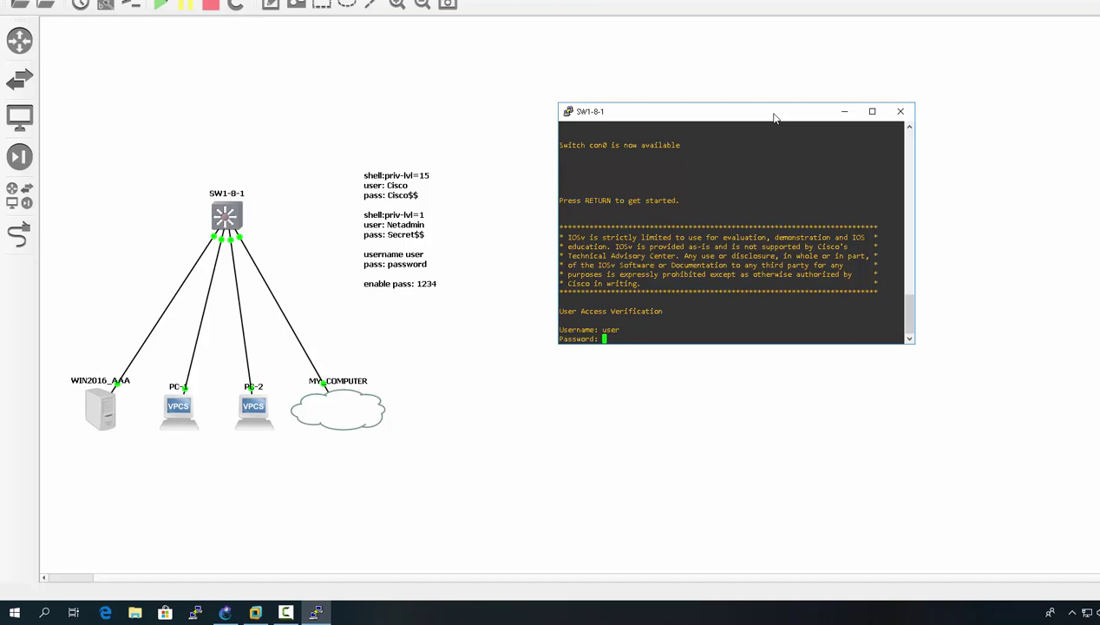
key(Return)
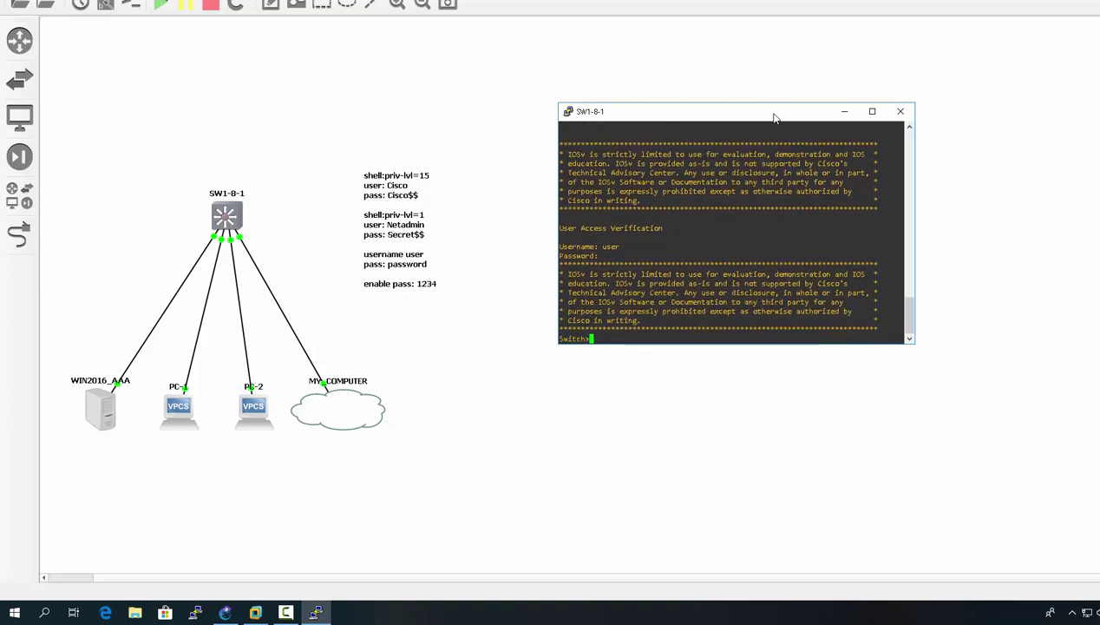
text(enabl)
key(Return)
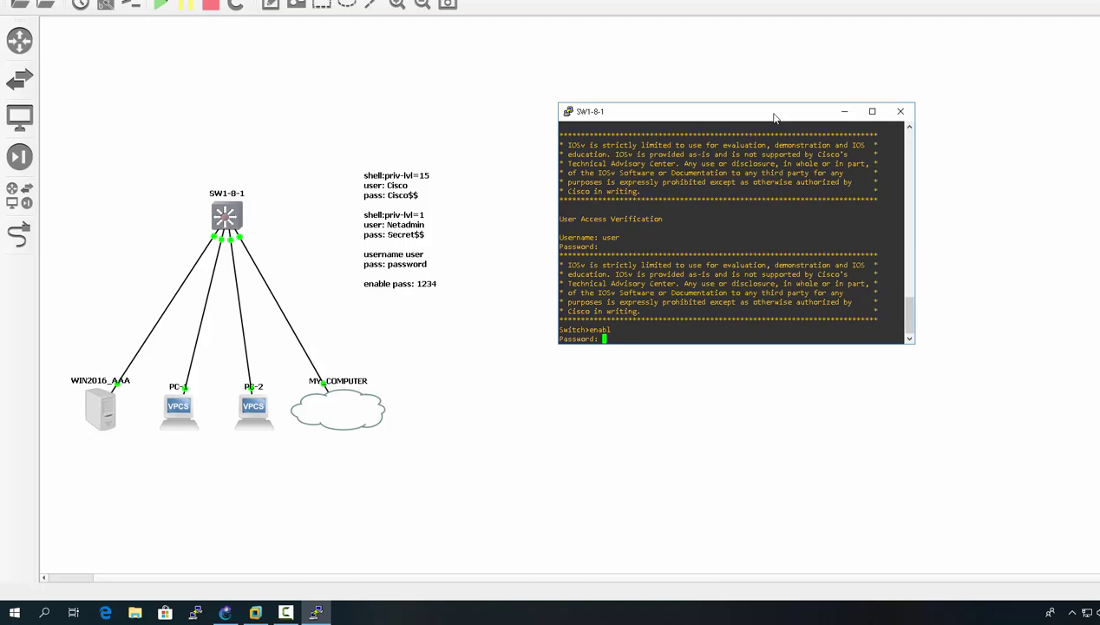
key(Return)
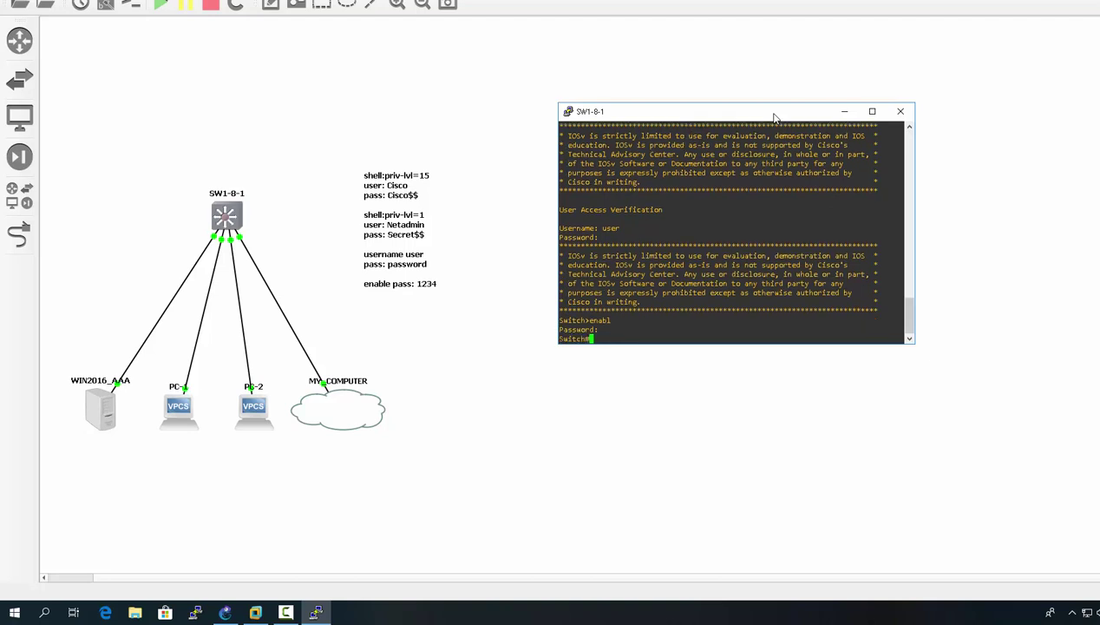
- Enter 'conf t', enable 'aaa new-model', and list the aaa options with 'aaa ?'
text(conf t)
key(Return)
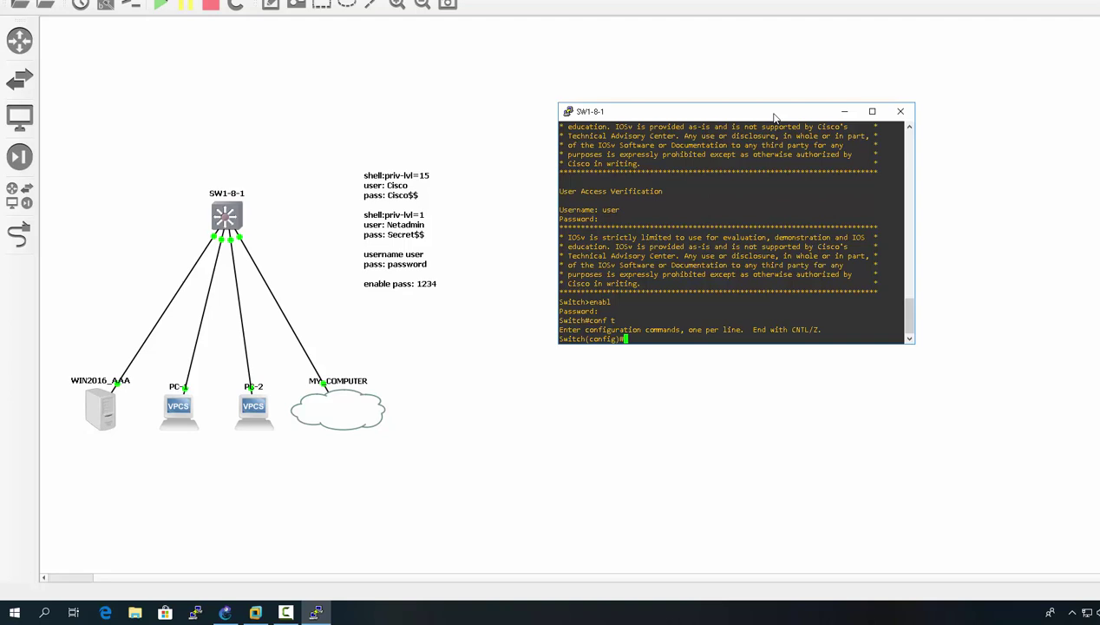
text(aaa new-mo)
key(BackSpace)
key(BackSpace)
key(BackSpace)
key(BackSpace)
key(BackSpace)
key(BackSpace)
text(?)
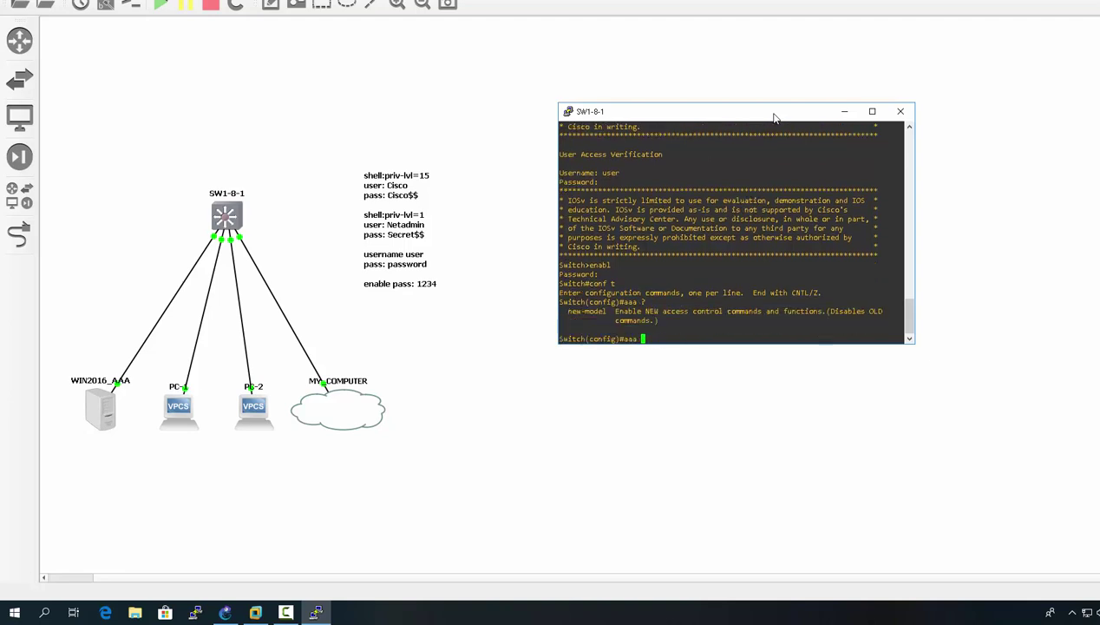
text(new-model)
key(Return)
text(aaa ?)
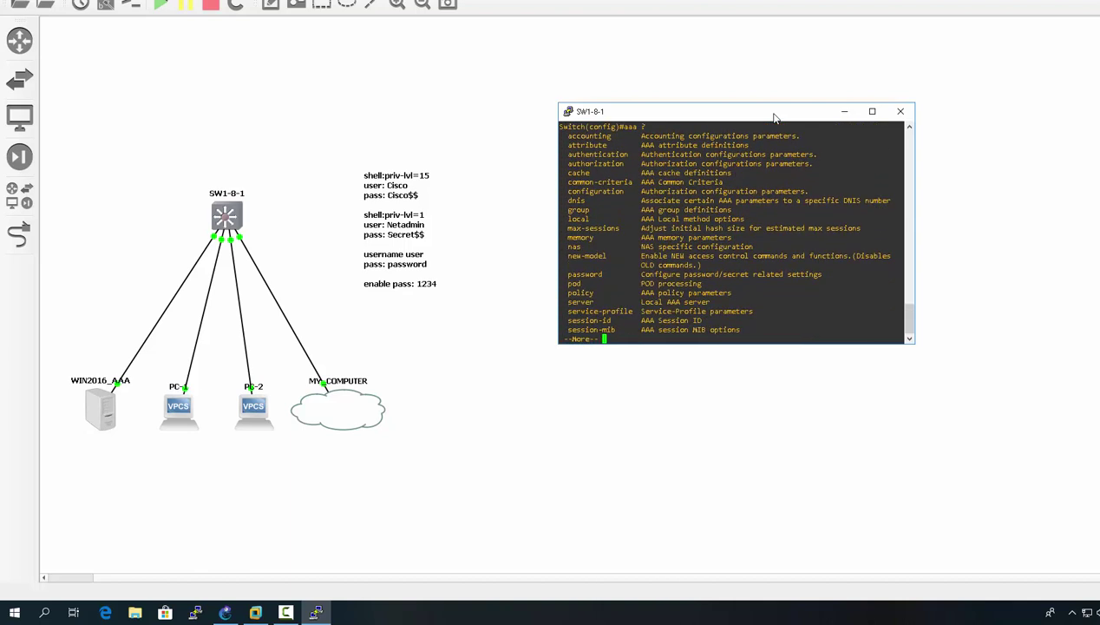
text(q)
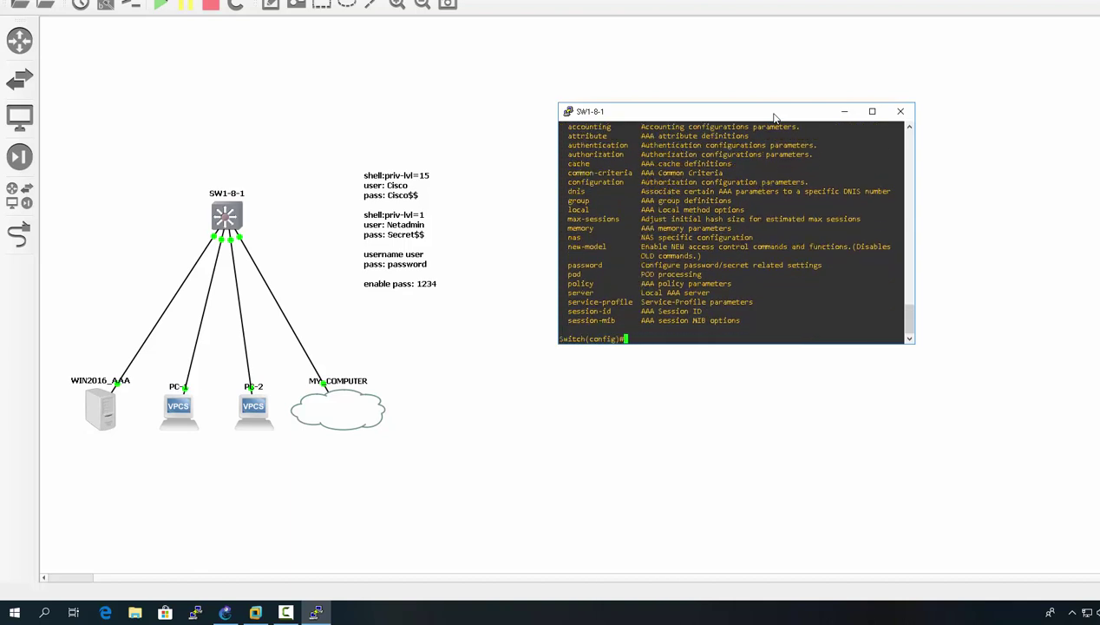
text(rad)
- Define RADIUS server host 172.16.0.1, re-entering the command with the 'key' keyword before the shared secret
text(ius-server host 172.16.0.1 88888)
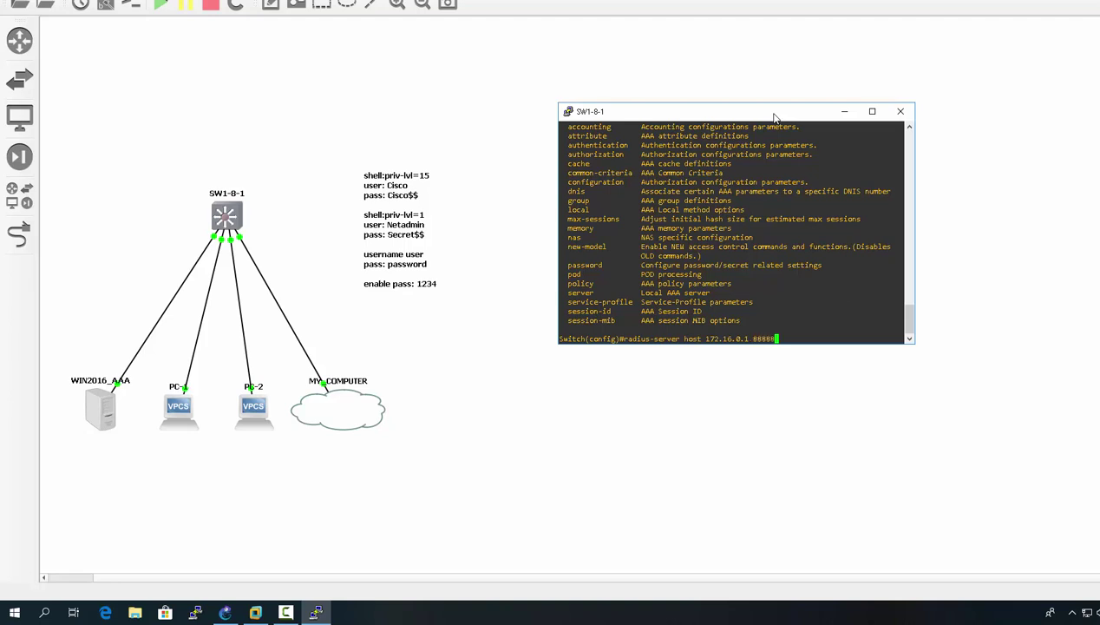
text(888)
key(Return)
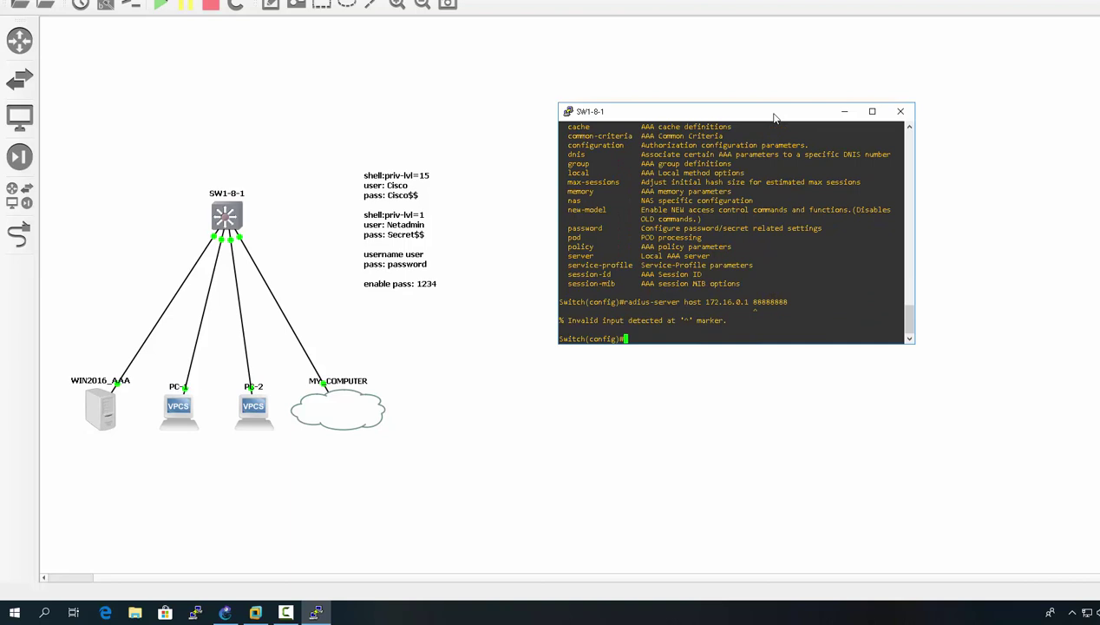
key(Up)
key(Left)
key(Left)
key(Left)
key(Left)
key(Left)
key(Left)
key(Left)
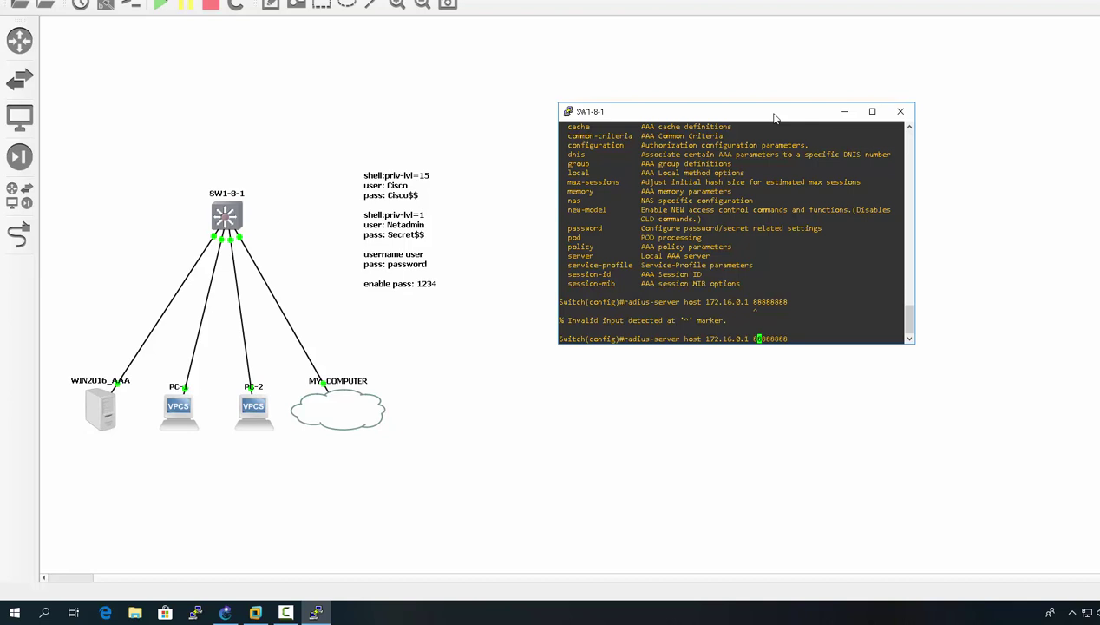
key(ctrl+u)
key(ctrl+k)
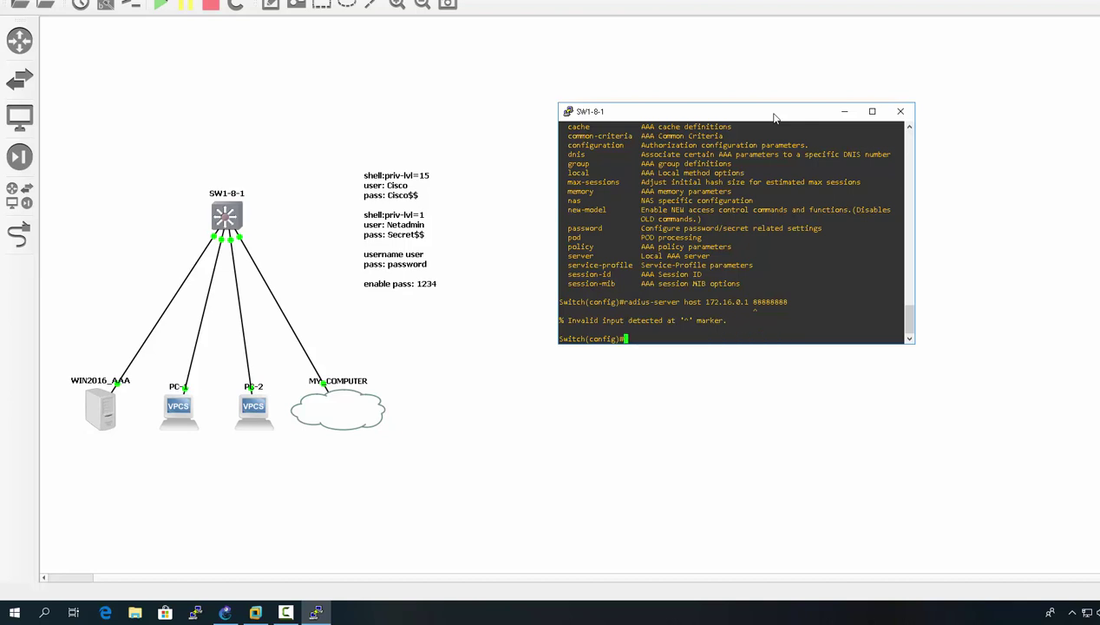
key(Up)
key(Left)
key(Left)
key(Left)
key(Left)
key(Left)
key(Left)
key(Left)
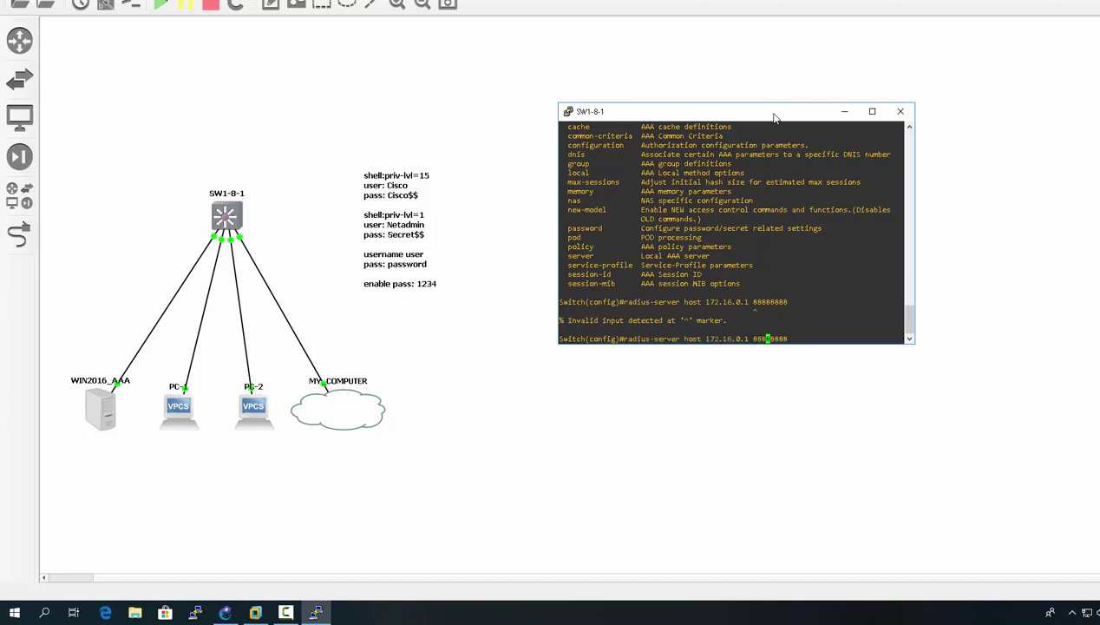
key(Left)
text(key)
key(Return)
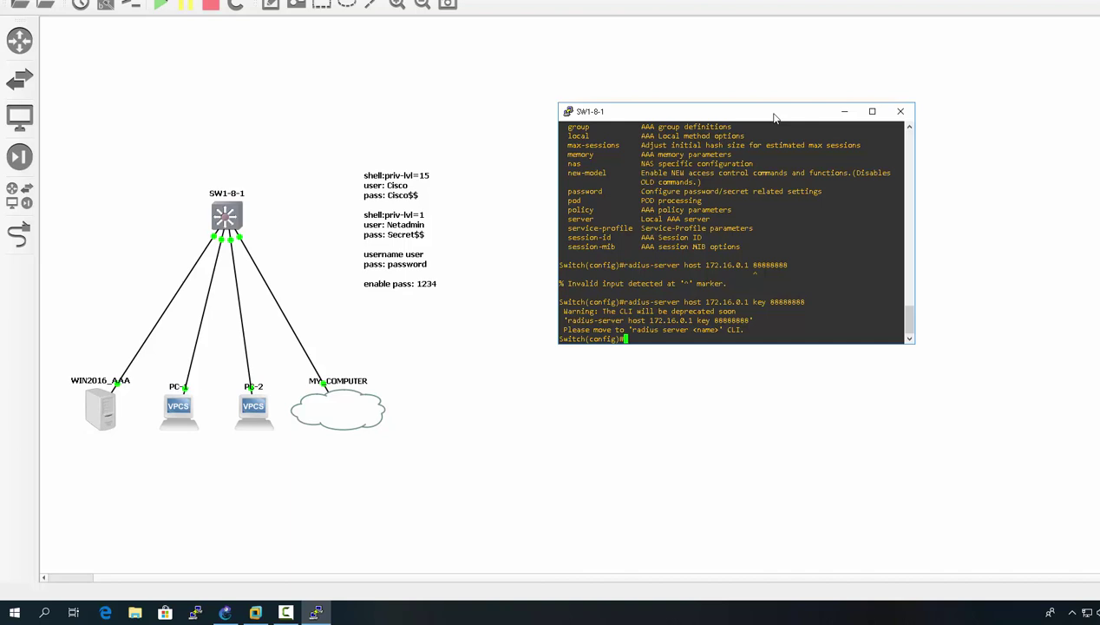
- Type 'aaa authentication login' and list the available login list options with '?'
text(aaa authen)
key(Tab)
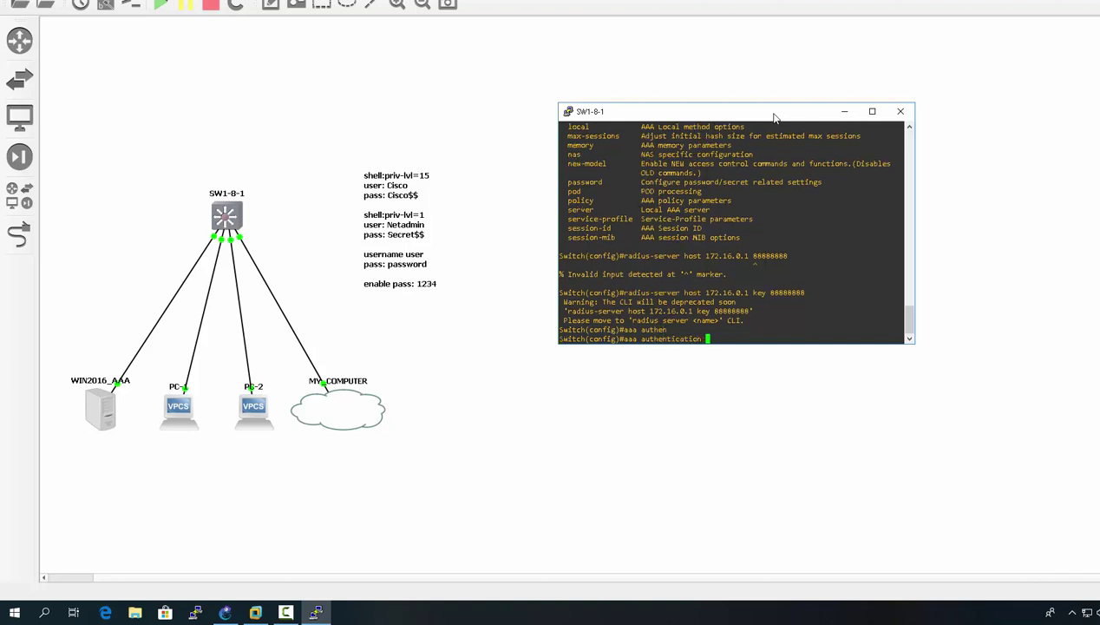
text(login d)
key(BackSpace)
text(?)
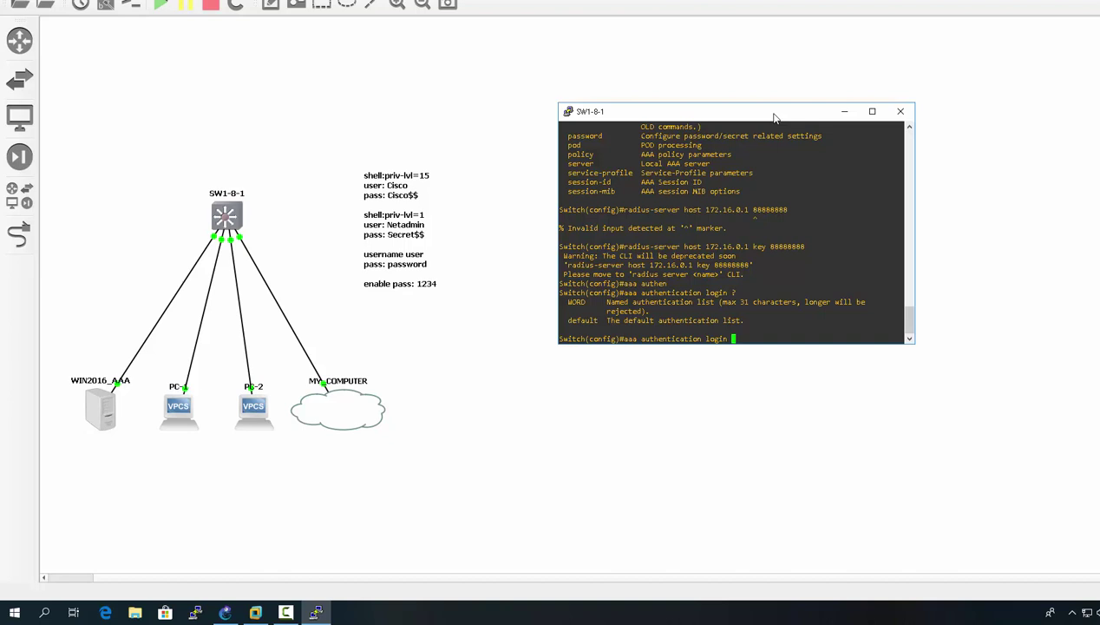
- Add 'default group' to the command and list the group types (radius, tacacs+, ldap)
text(def)
key(Tab)
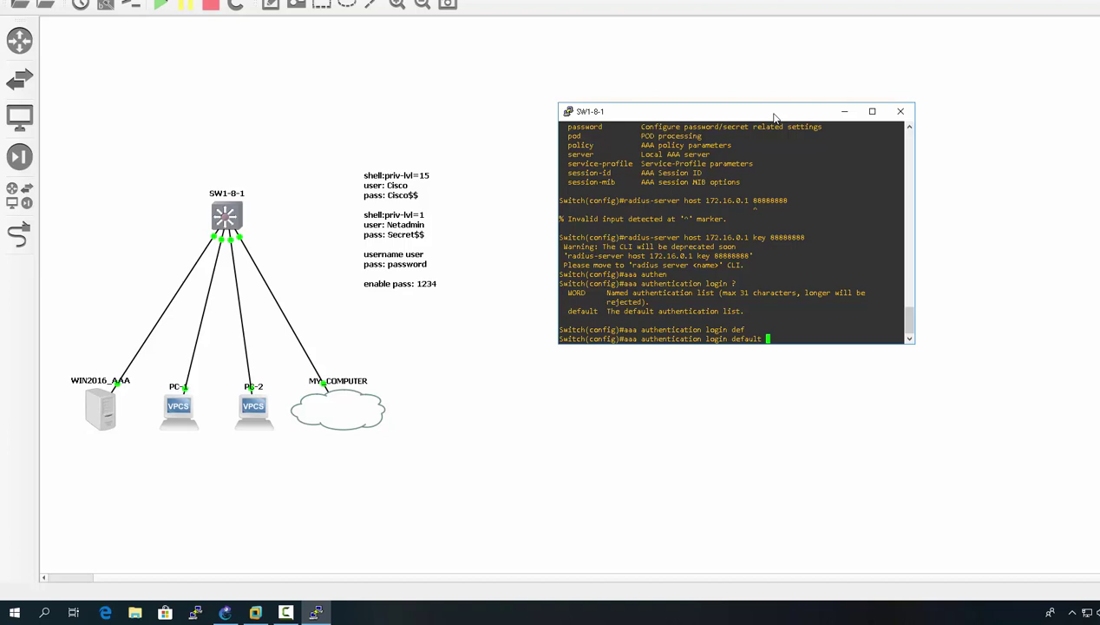
text(radiu)
key(Tab)
text(s)
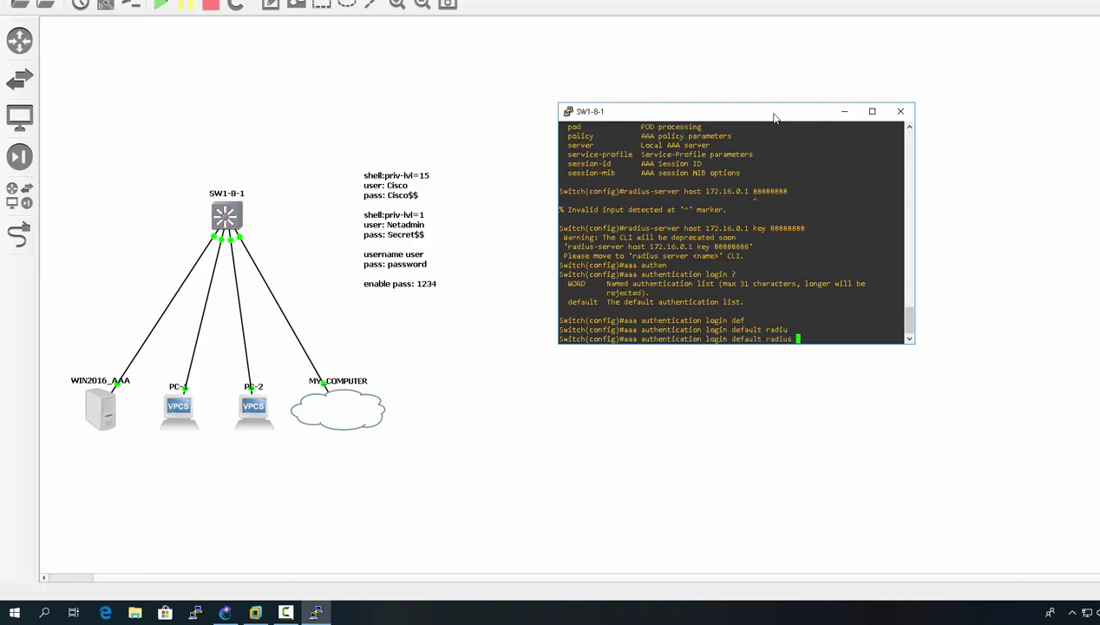
key(BackSpace)
key(BackSpace)
key(BackSpace)
key(BackSpace)
key(BackSpace)
key(BackSpace)
key(BackSpace)
text(gr)
key(Tab)
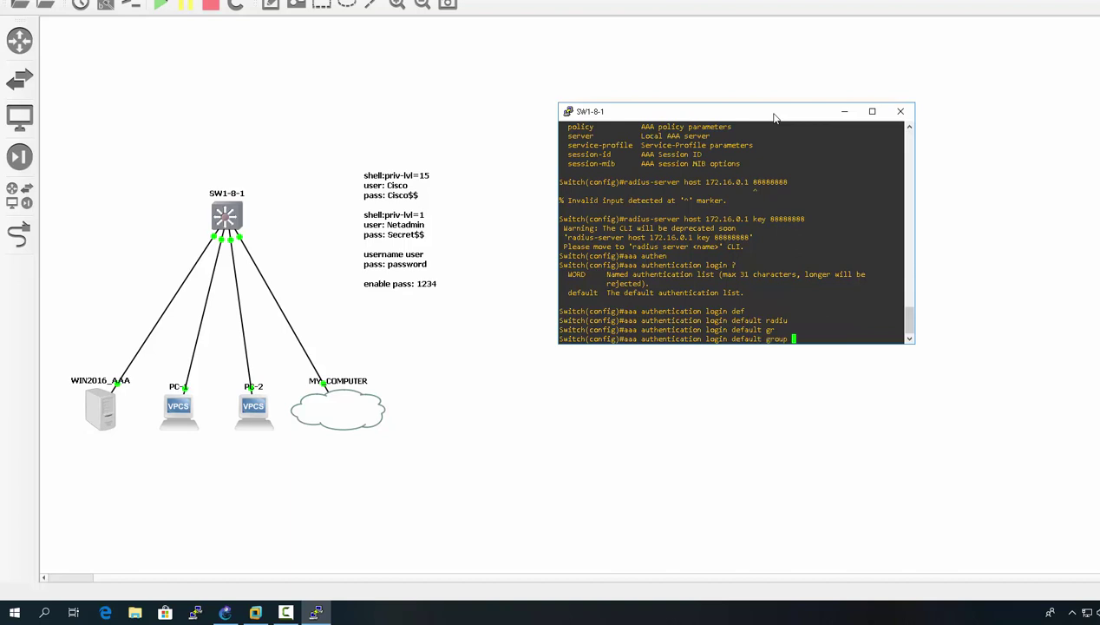
text(?)
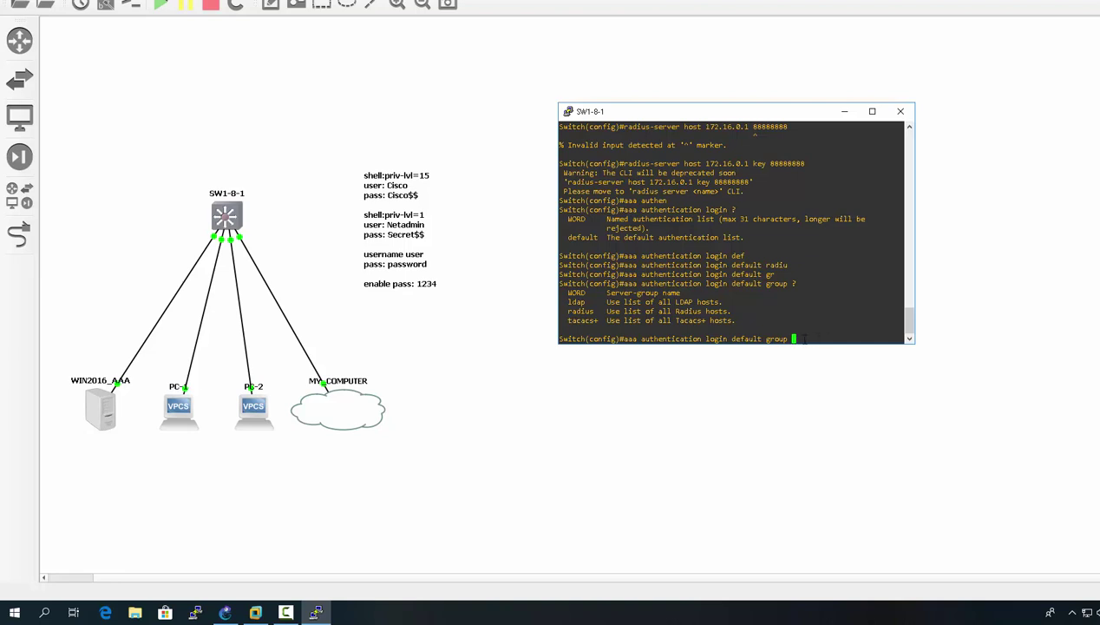
- Complete 'aaa authentication login default group radius local' and save the configuration with 'do wr'
text(radius)
text(local)
key(Return)
text(do wr)
key(Return)
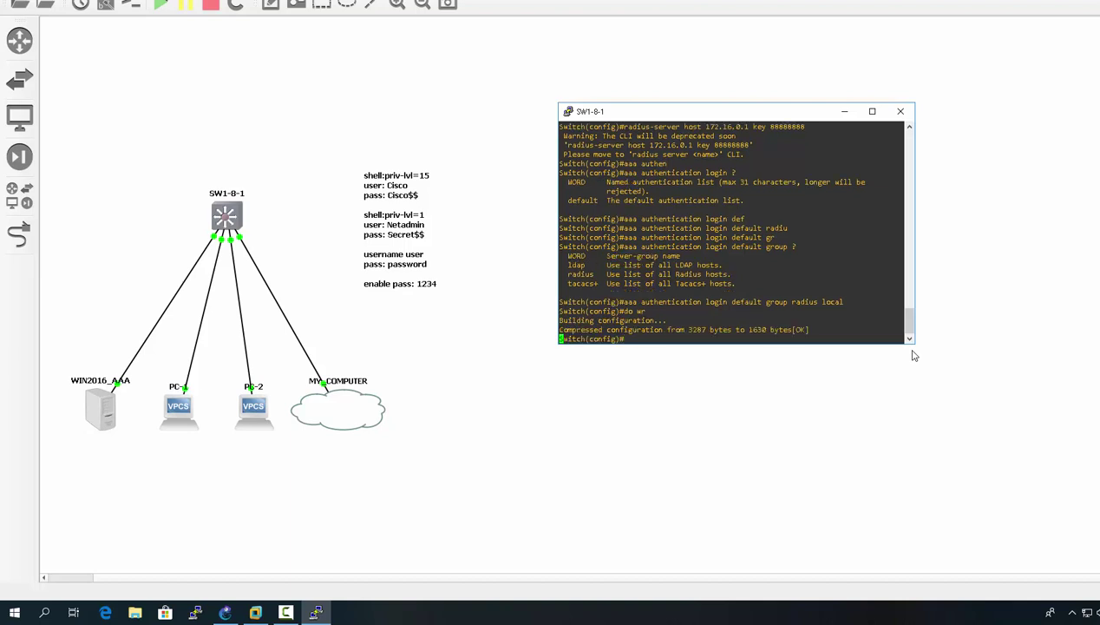
- Exit config mode, log out, and attempt a console login as 'user', which fails authentication
text(exit)
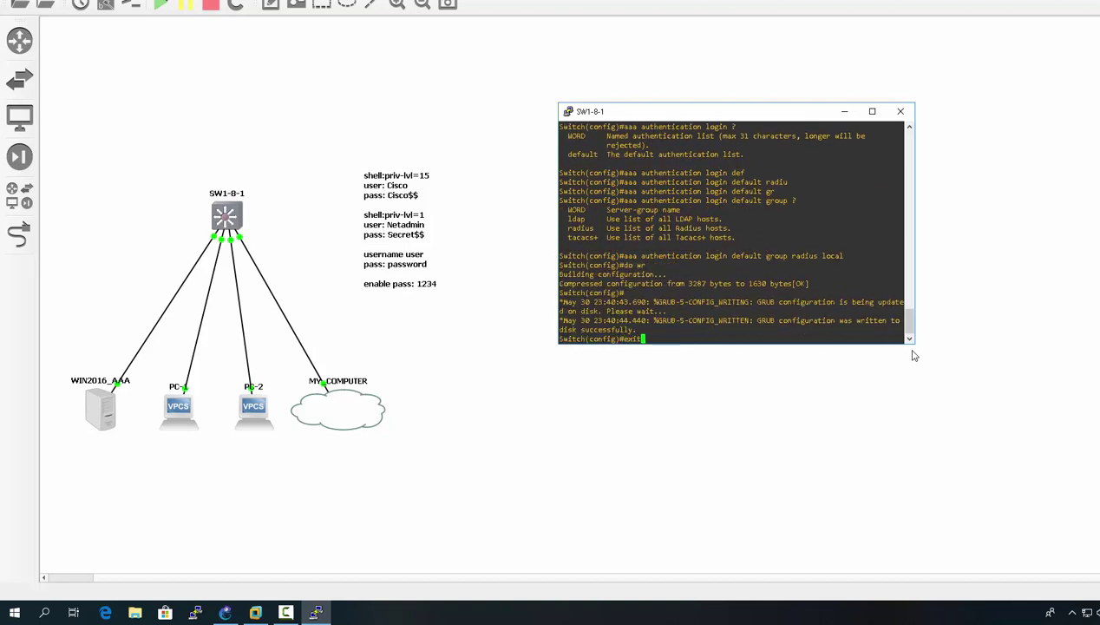
key(Return)
text(exit)
key(Return)
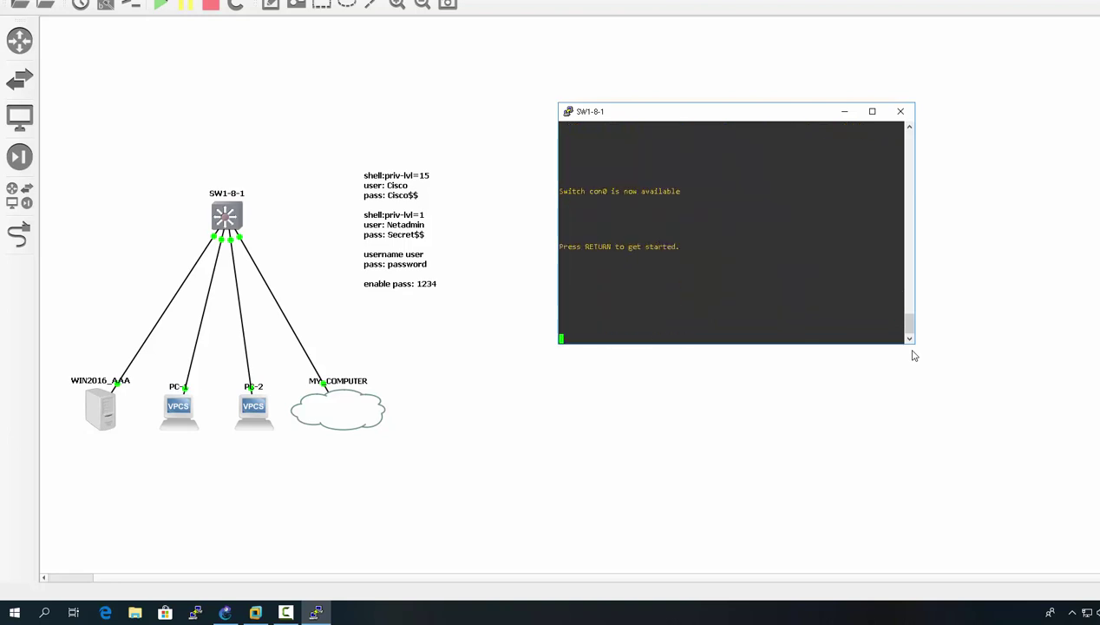
key(Return)
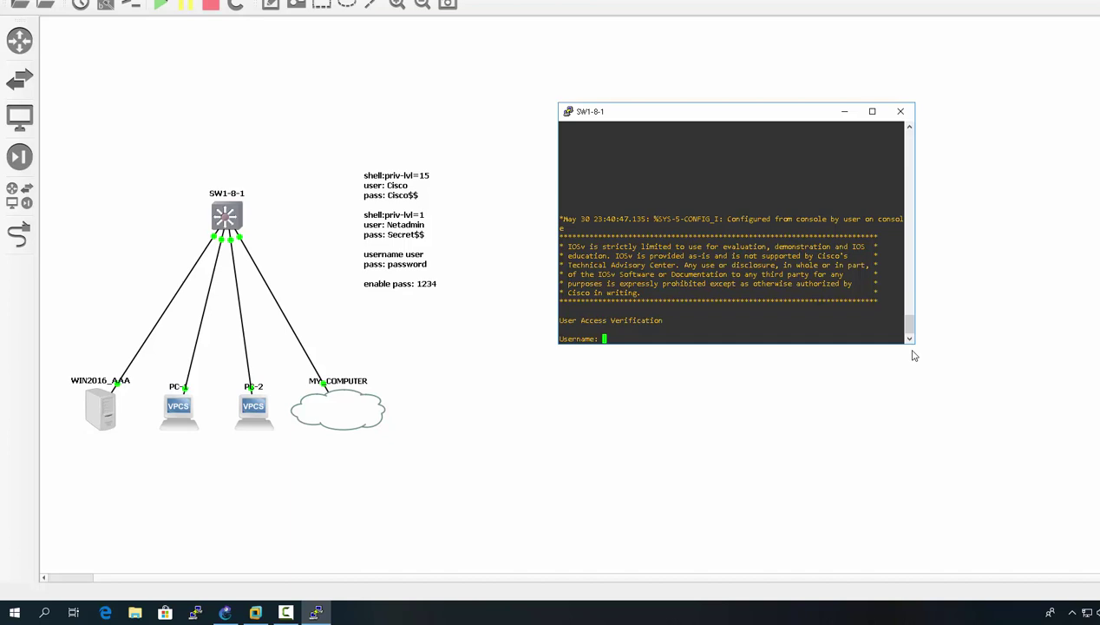
text(user)
key(Return)
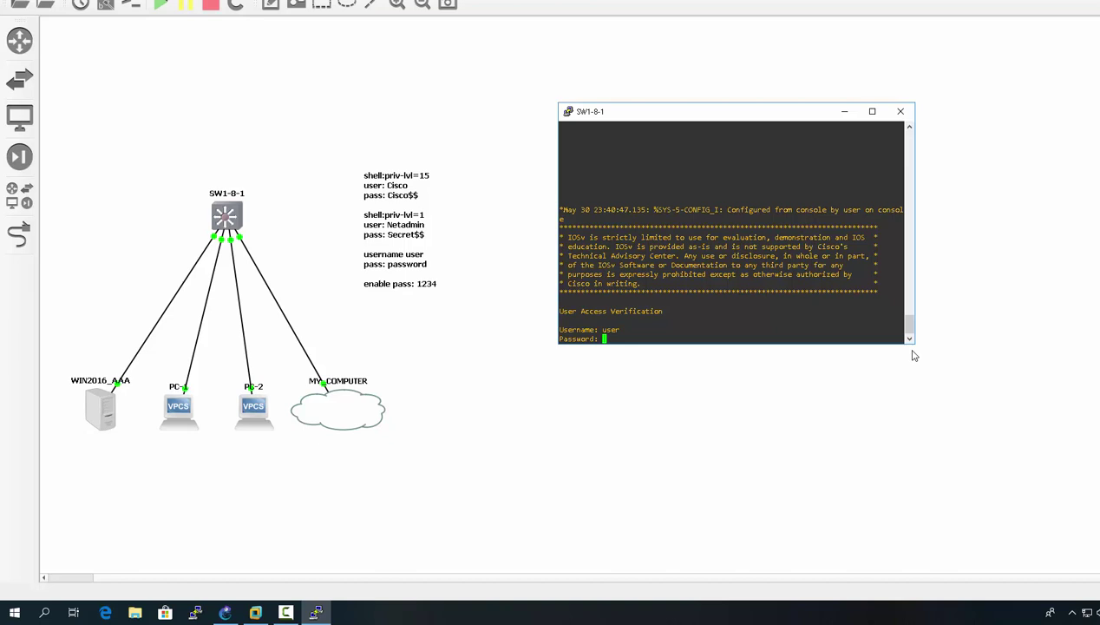
key(Return)
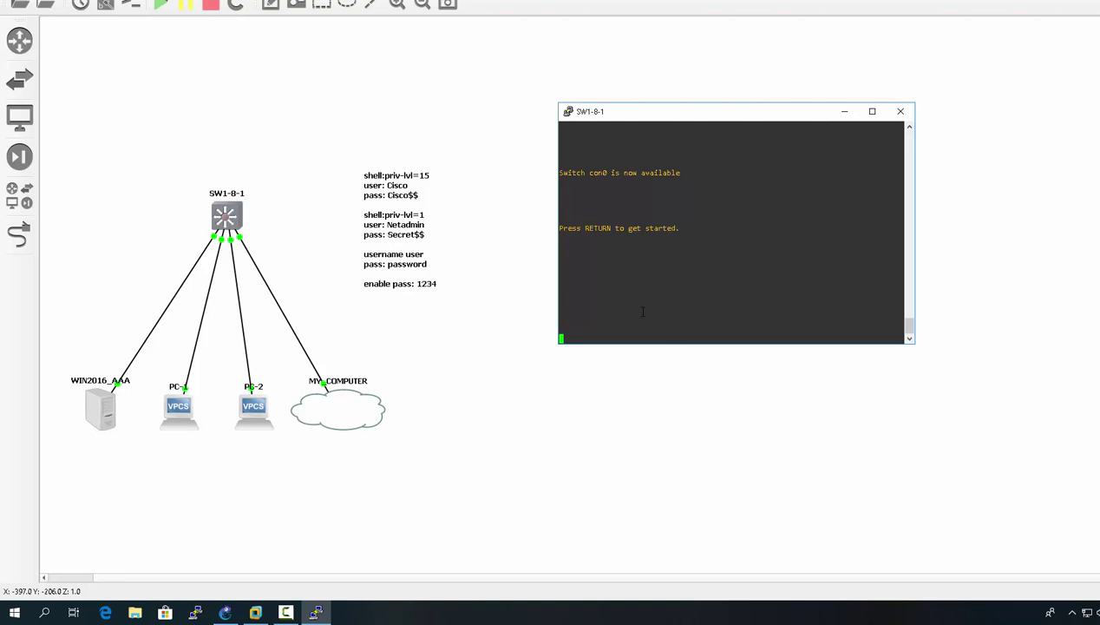
- Log in on the console as Cisco with its password, then enable to reach Switch#
key(Return)
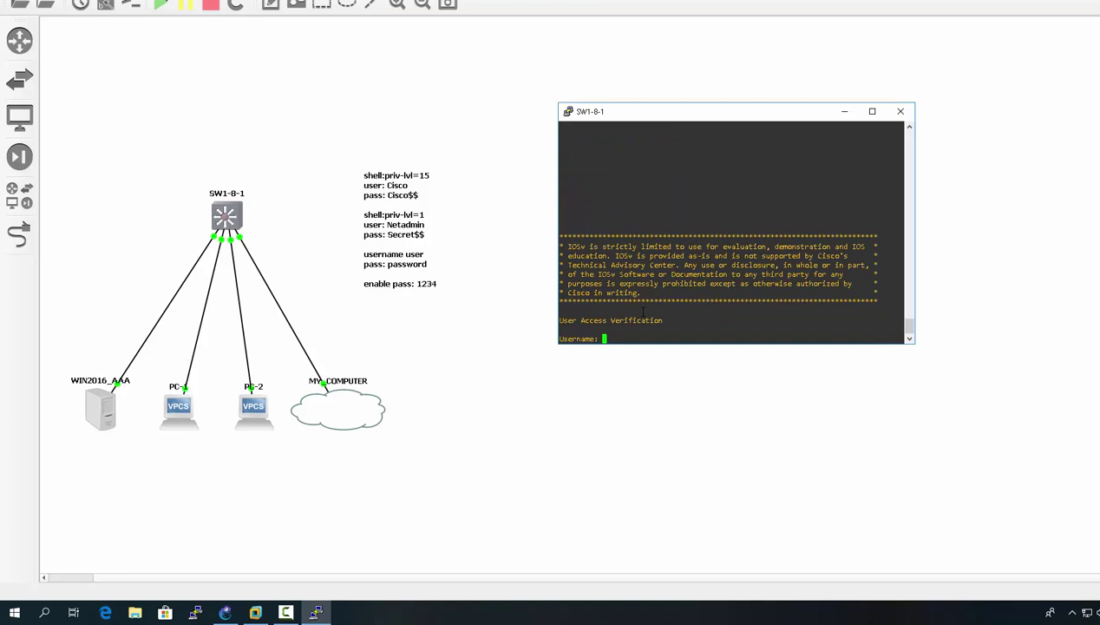
text(Cisco)
key(Return)
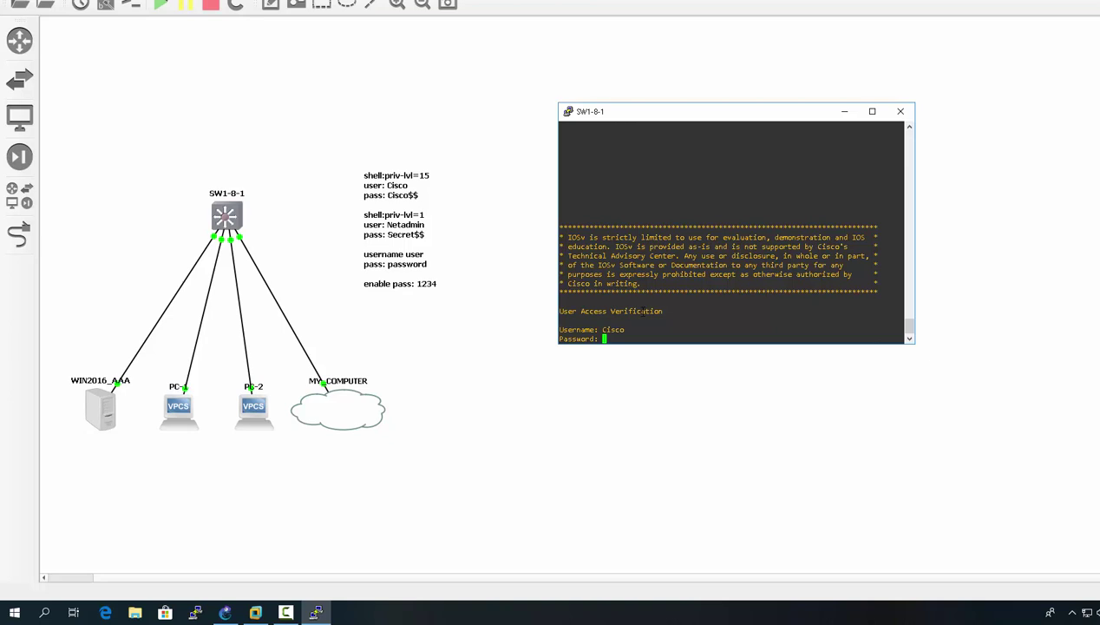
key(Return)
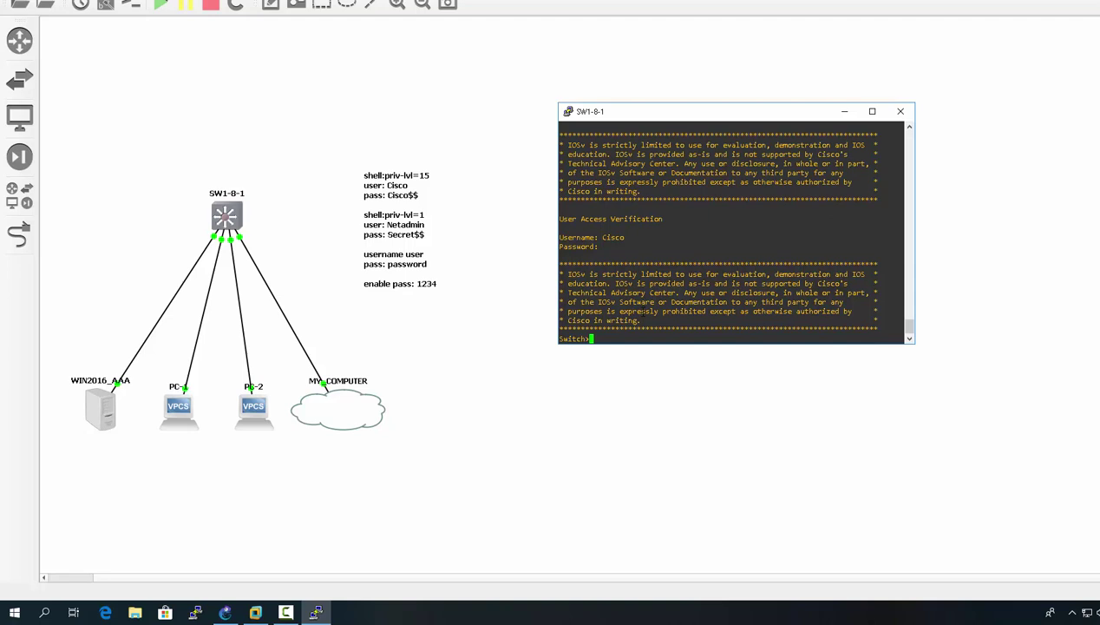
text(en)
key(Return)
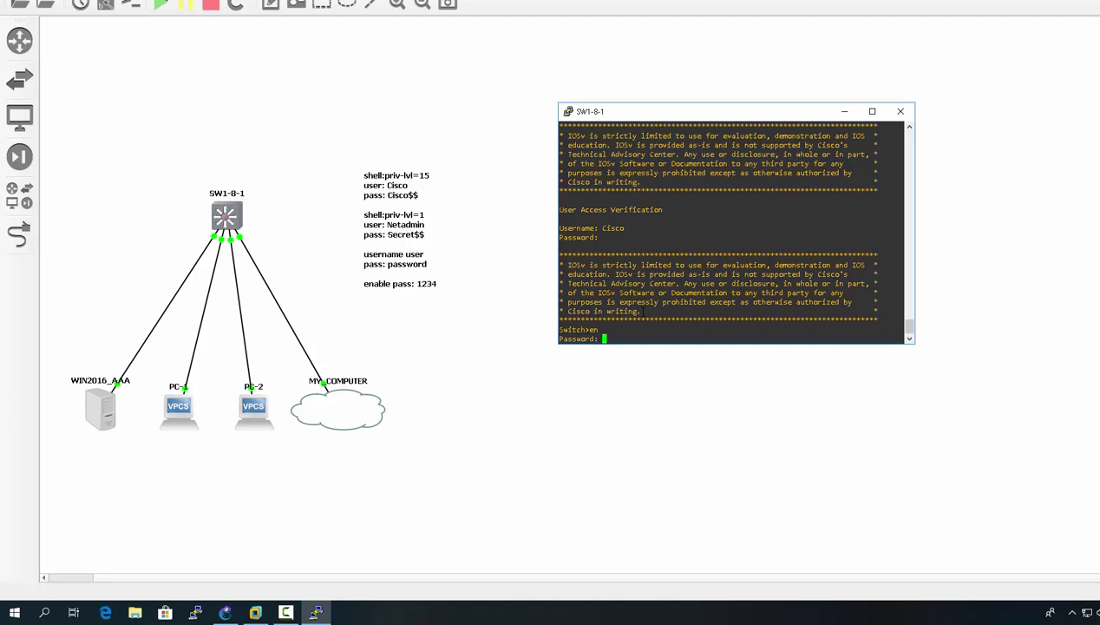
key(Return)
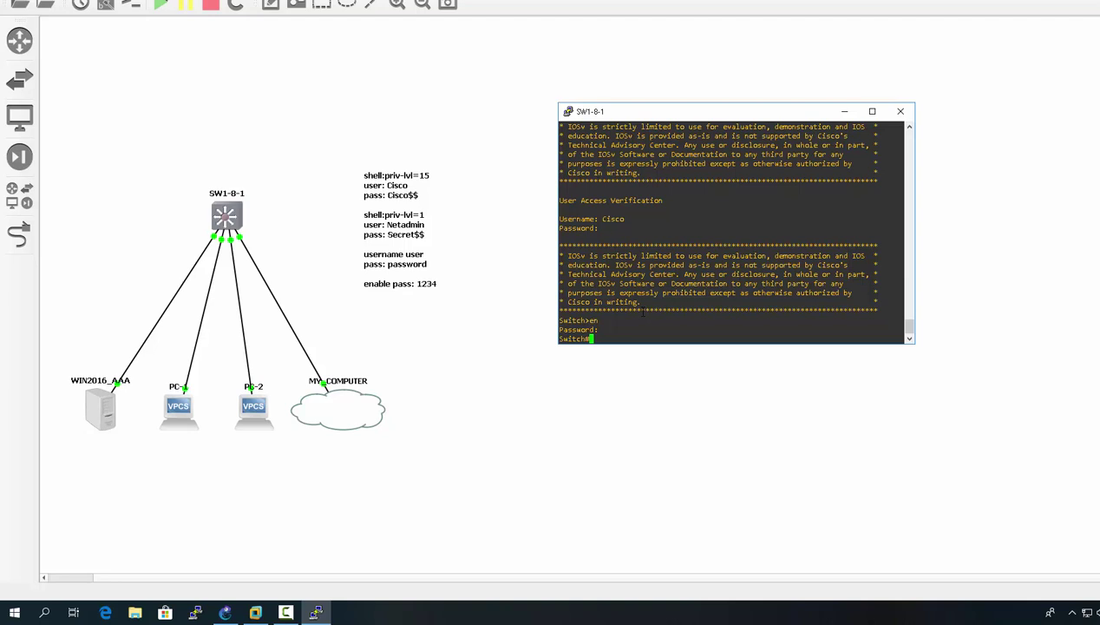
- Log out and log back into the console as Netadmin, landing at user mode
text(exit)
key(Return)
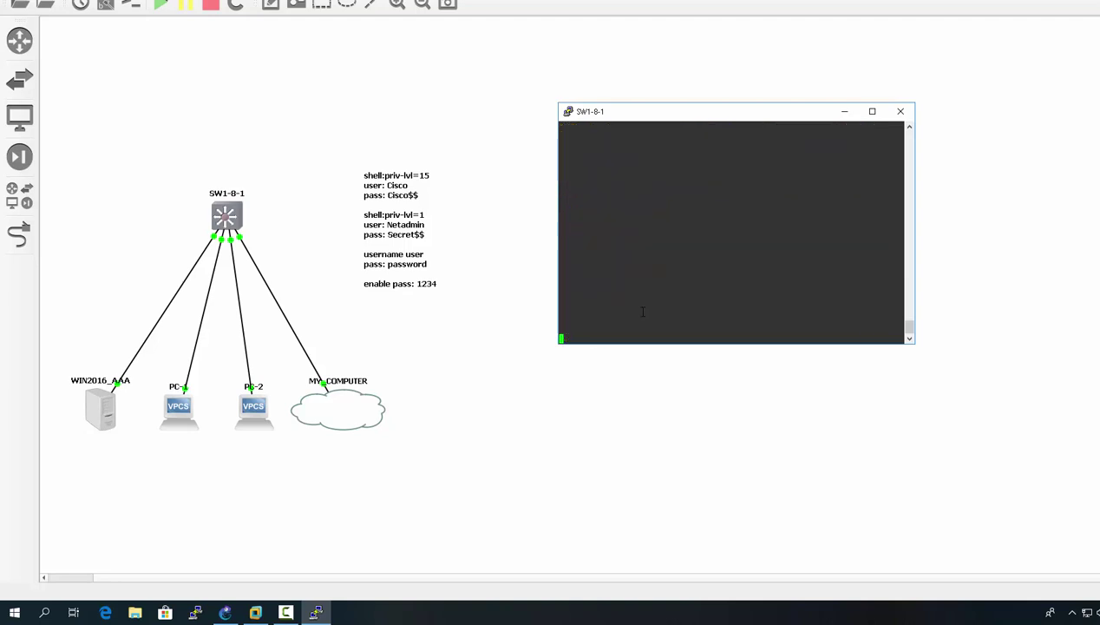
key(Return)
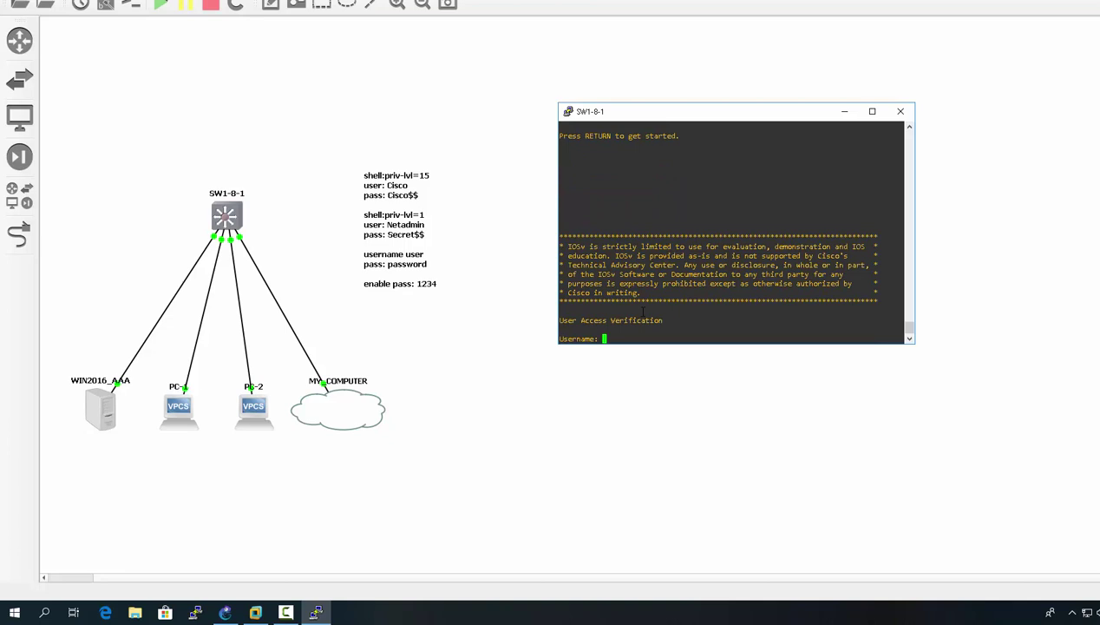
text(Netadmin)
key(Return)
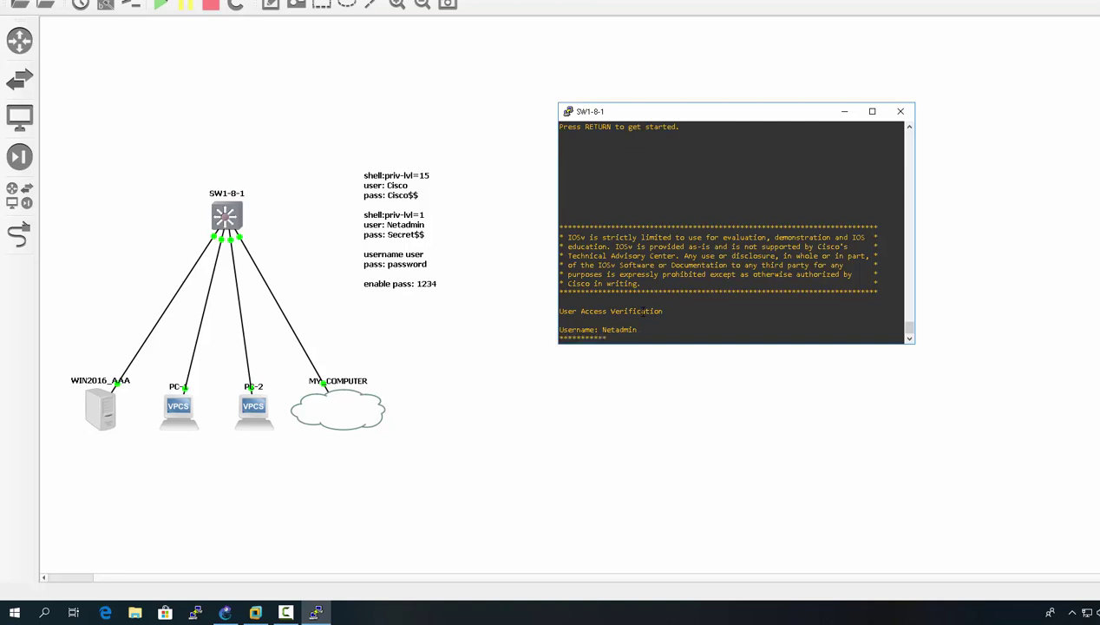
key(Return)
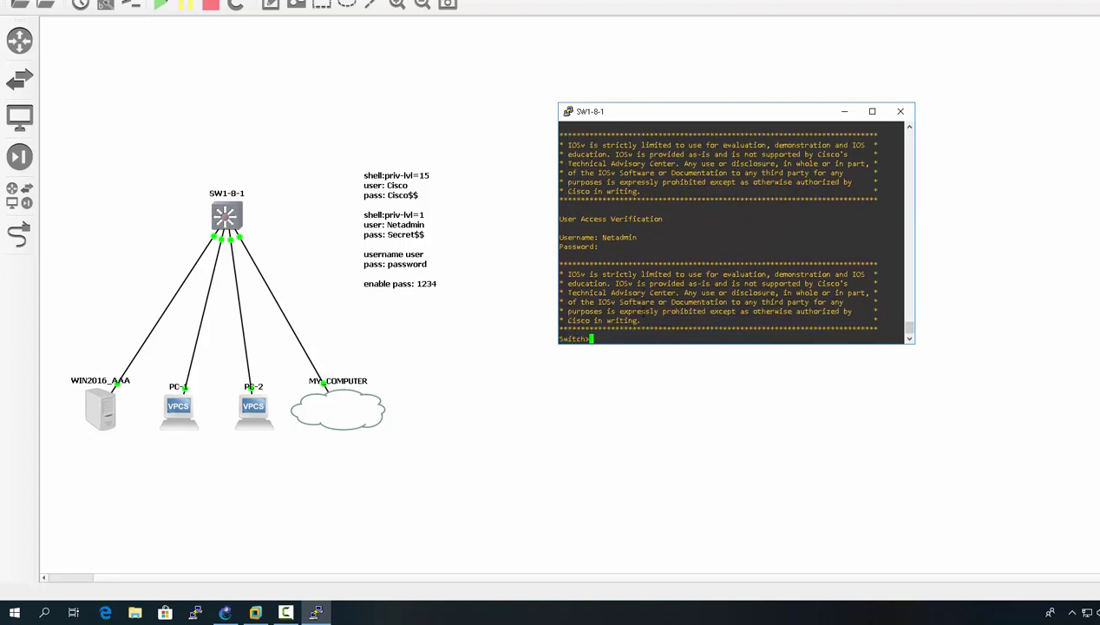
text(en)
key(Return)
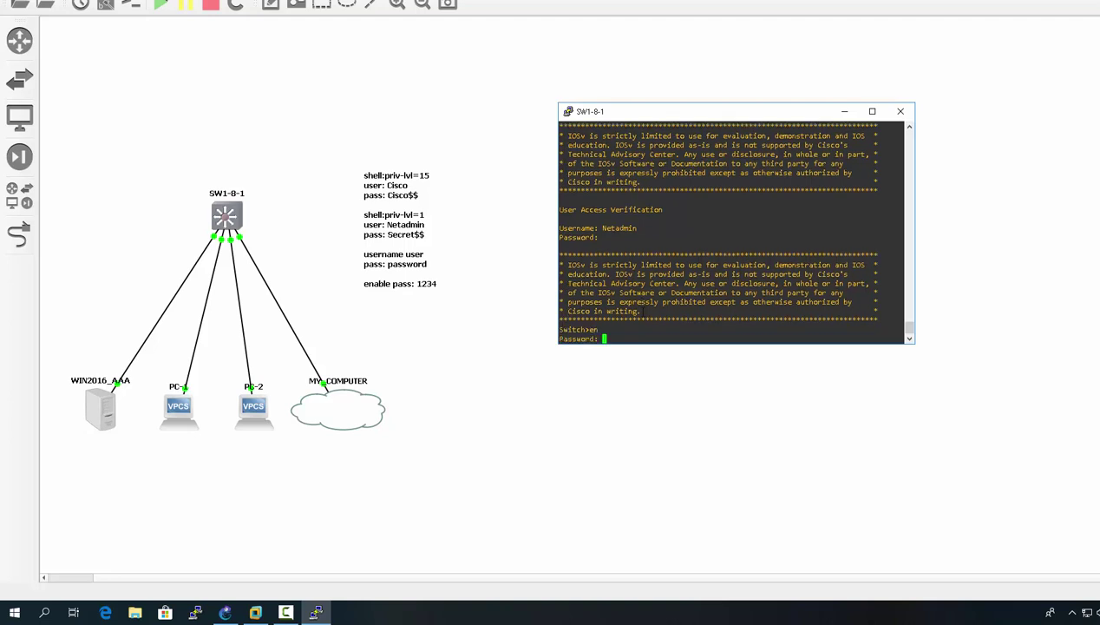
text(1234)
key(Return)
- Enter global configuration with conf t and start the 'aaa authorization' command
text(conf t)
key(Return)
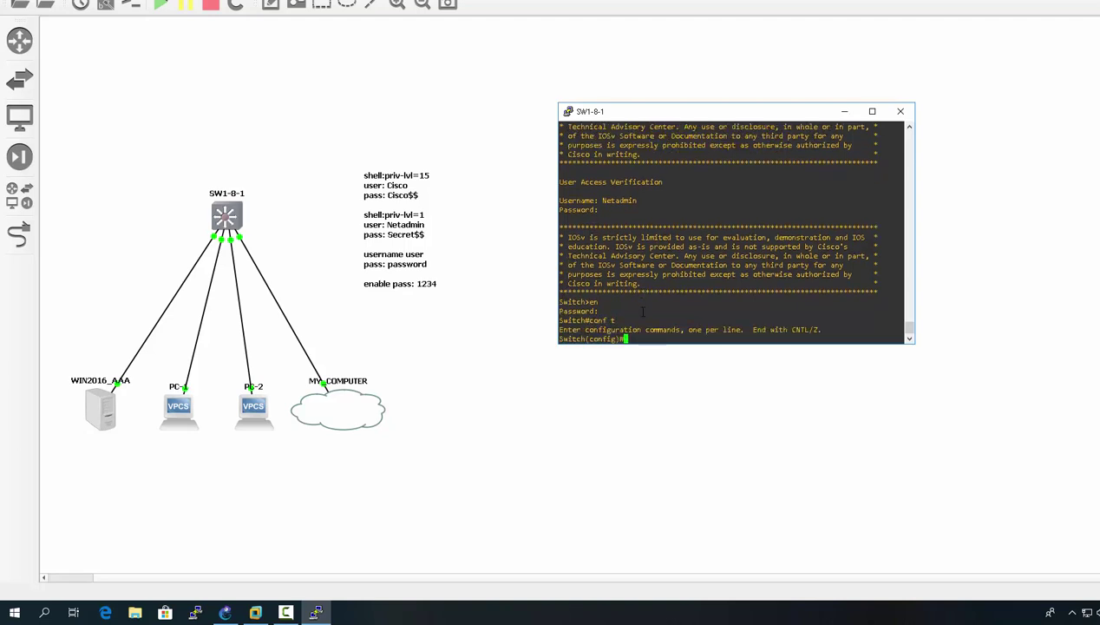
text(aaa autho)
key(BackSpace)
key(Tab)
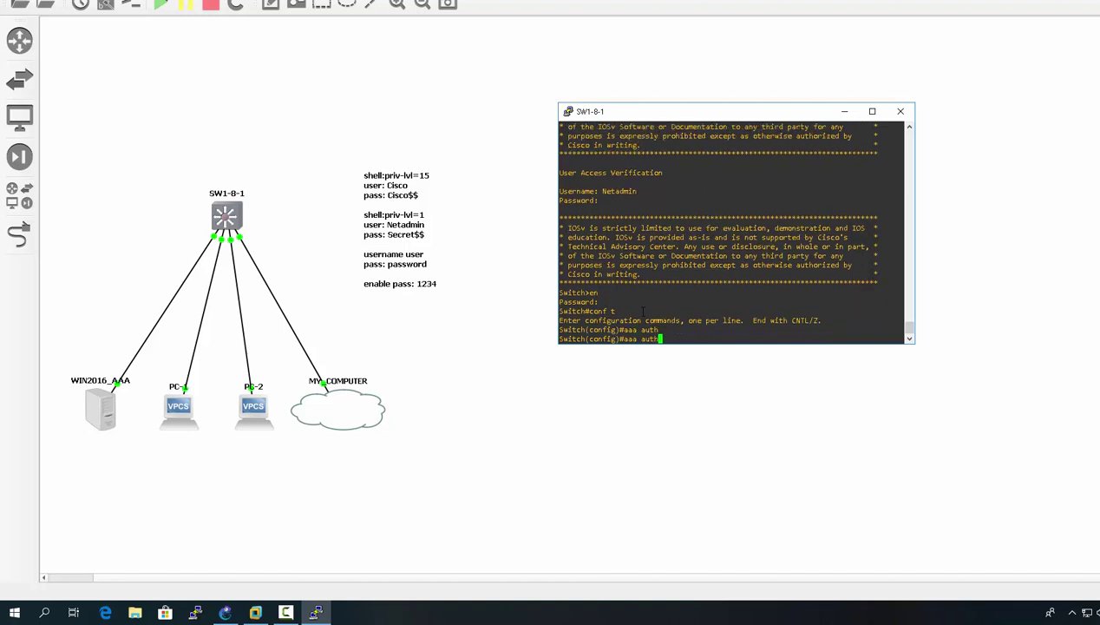
text(o)
key(BackSpace)
text(?)
text(oriz)
key(Tab)
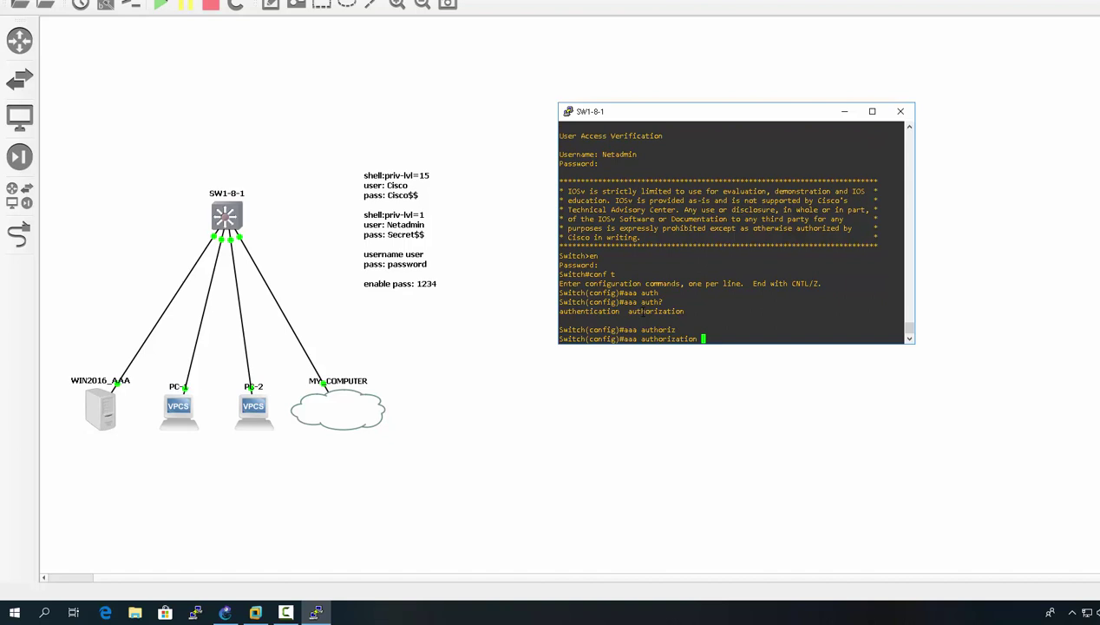
- Complete and apply 'aaa authorization exec default group radius local'
text(exec)
key(Tab)
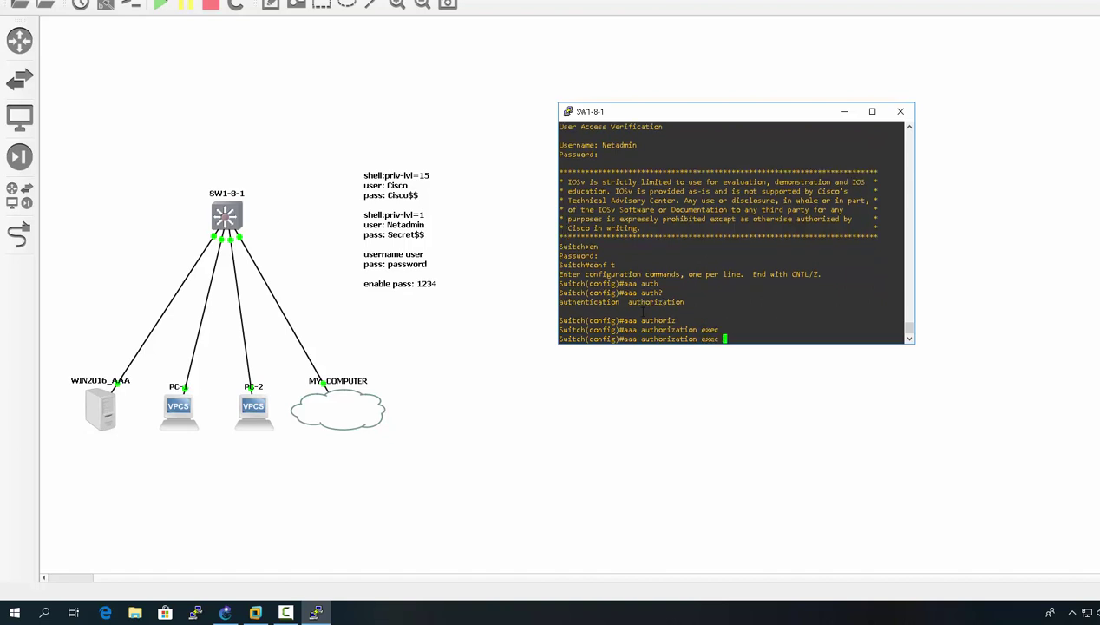
text(?)
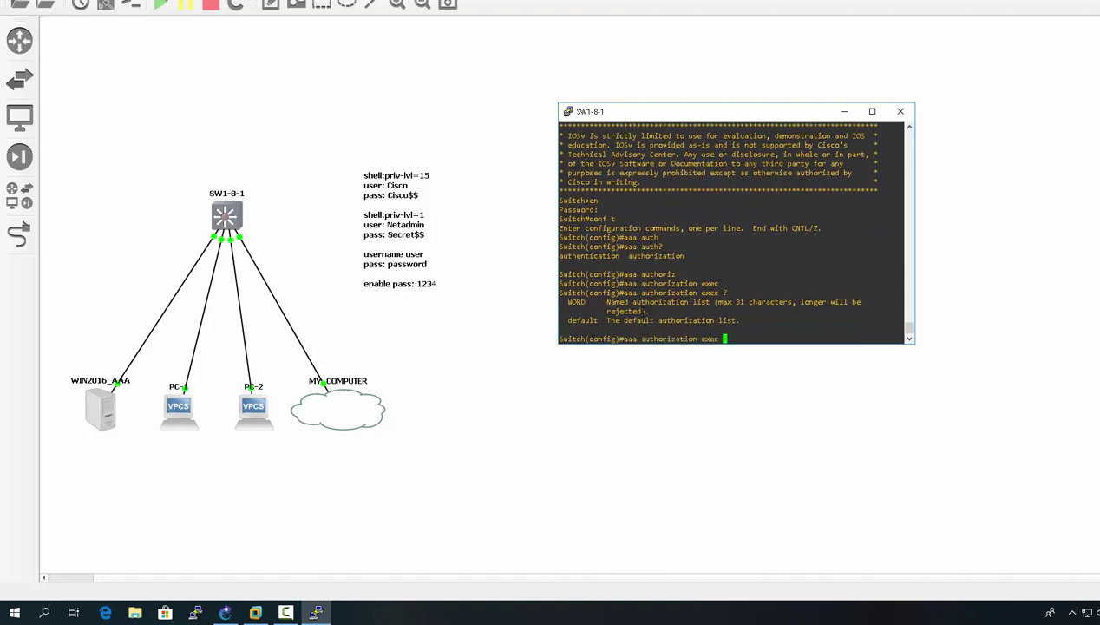
text(def)
key(Tab)
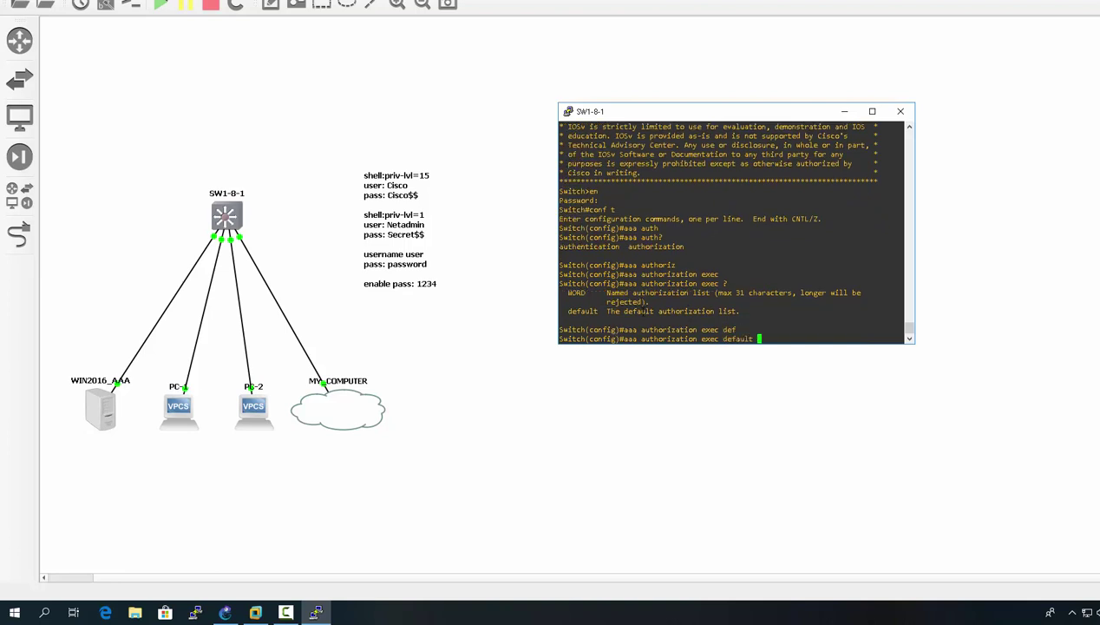
text(gr)
key(Tab)
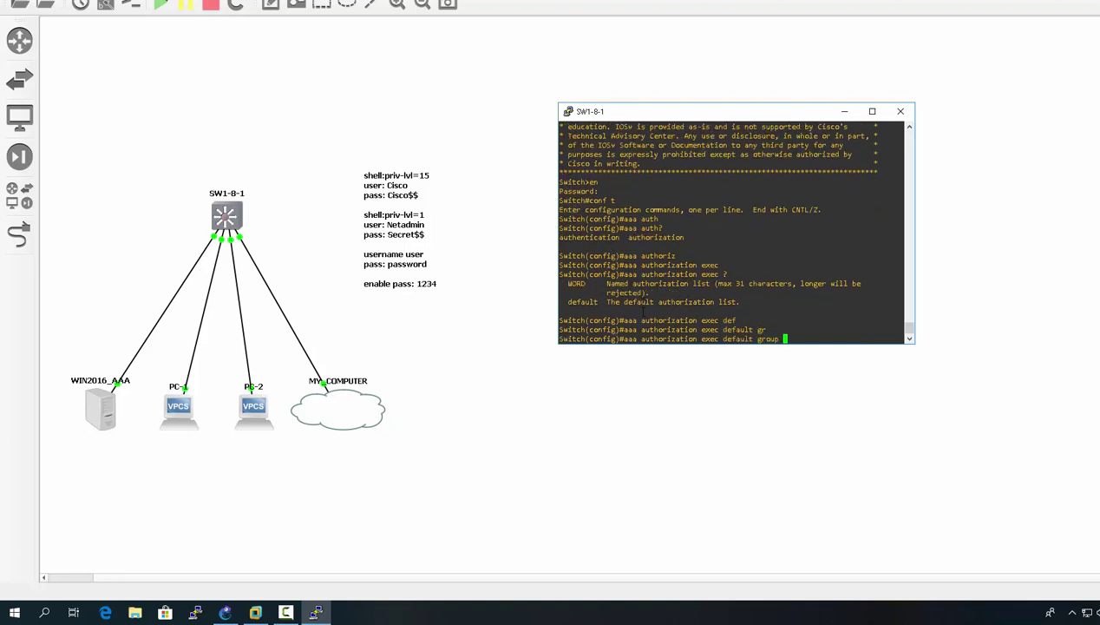
text(rad)
key(Tab)
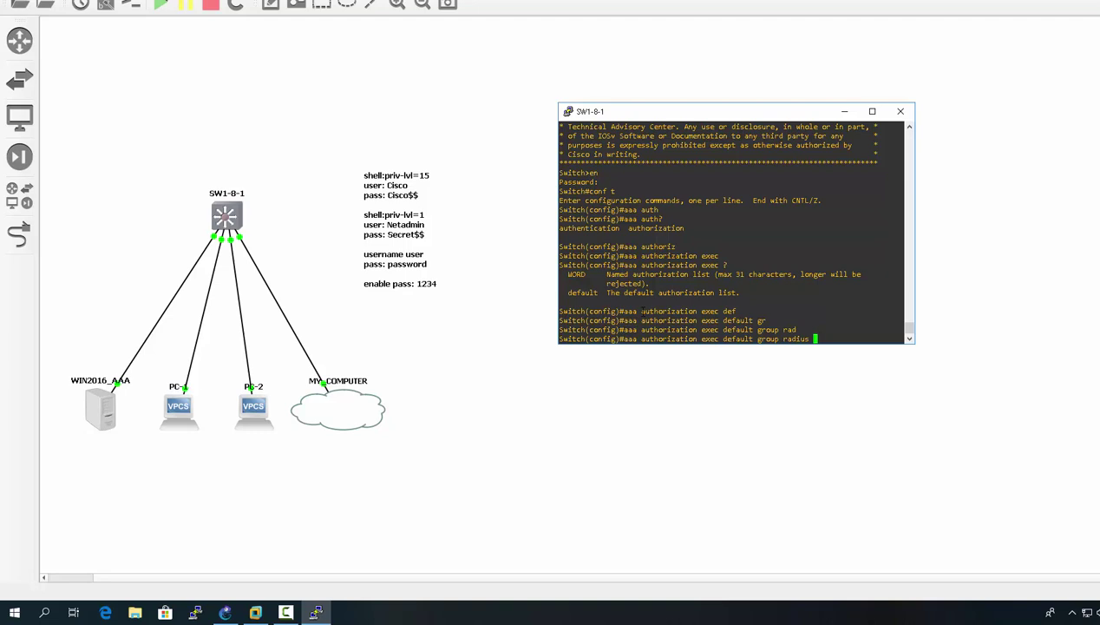
text(lo)
key(Tab)
key(Return)
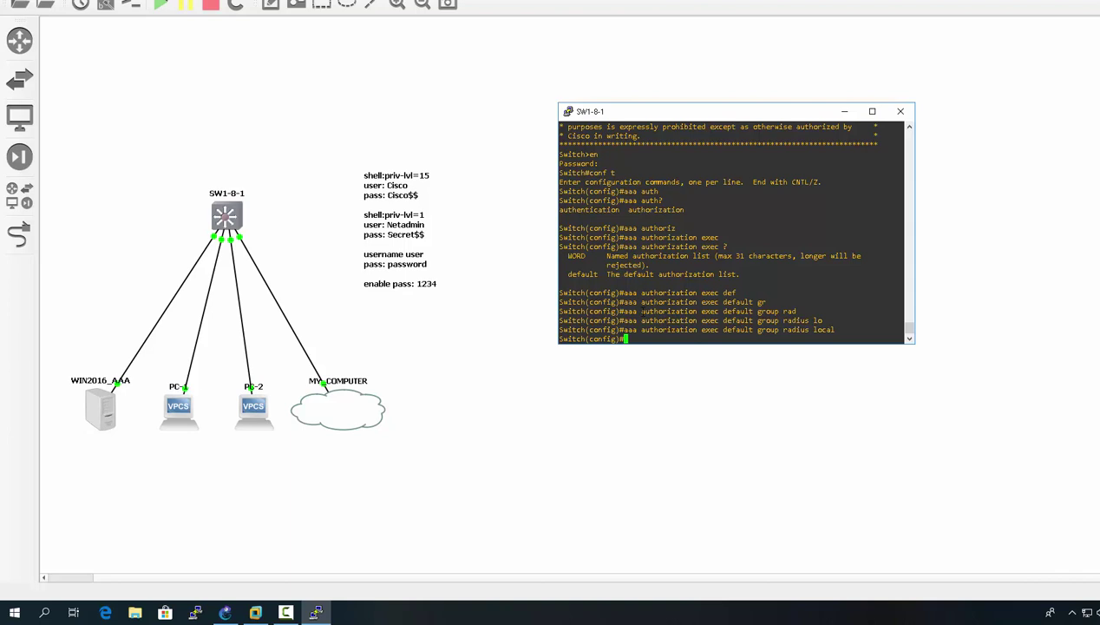
- Close the SW1-8-1 console and open a PuTTY Telnet session to 172.16.0.253
click(899, 114)
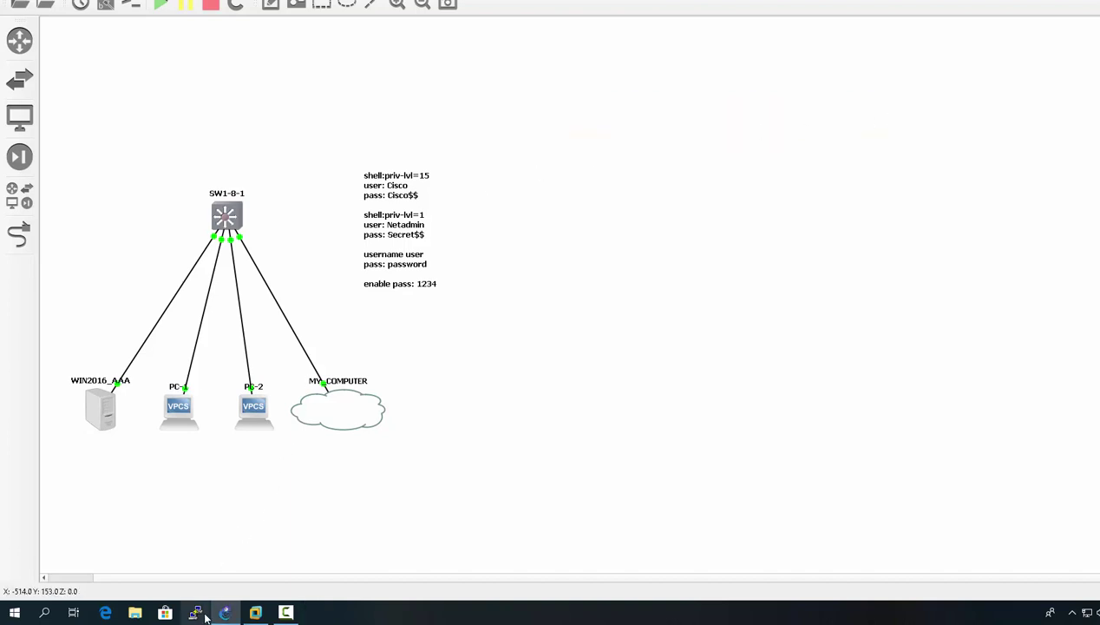
click(196, 613)
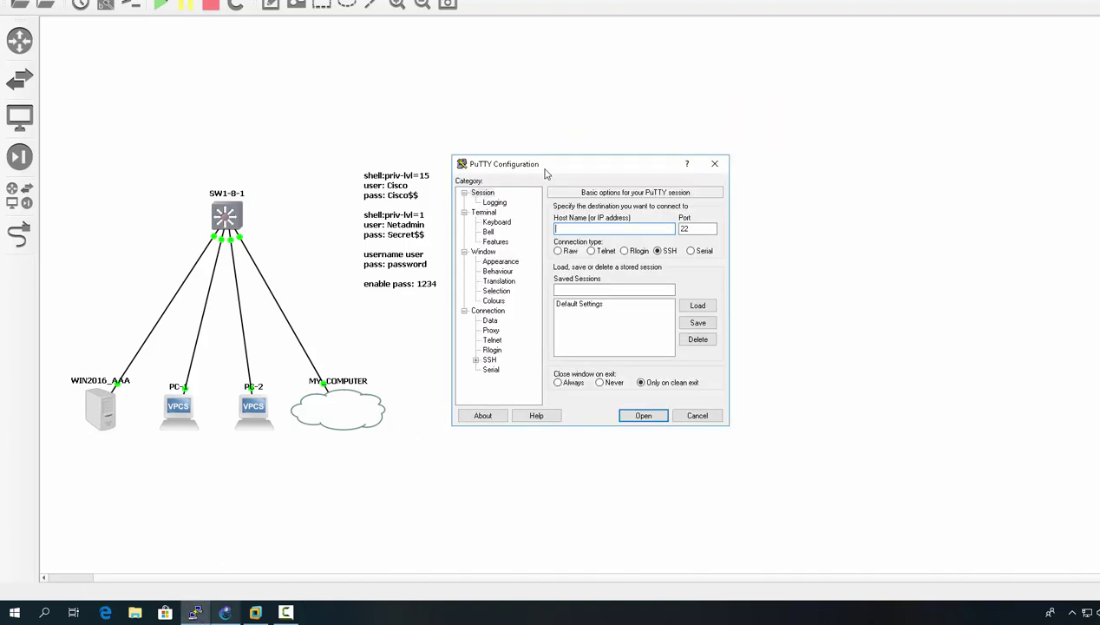
drag(546, 174, 415, 250)
click(445, 307)
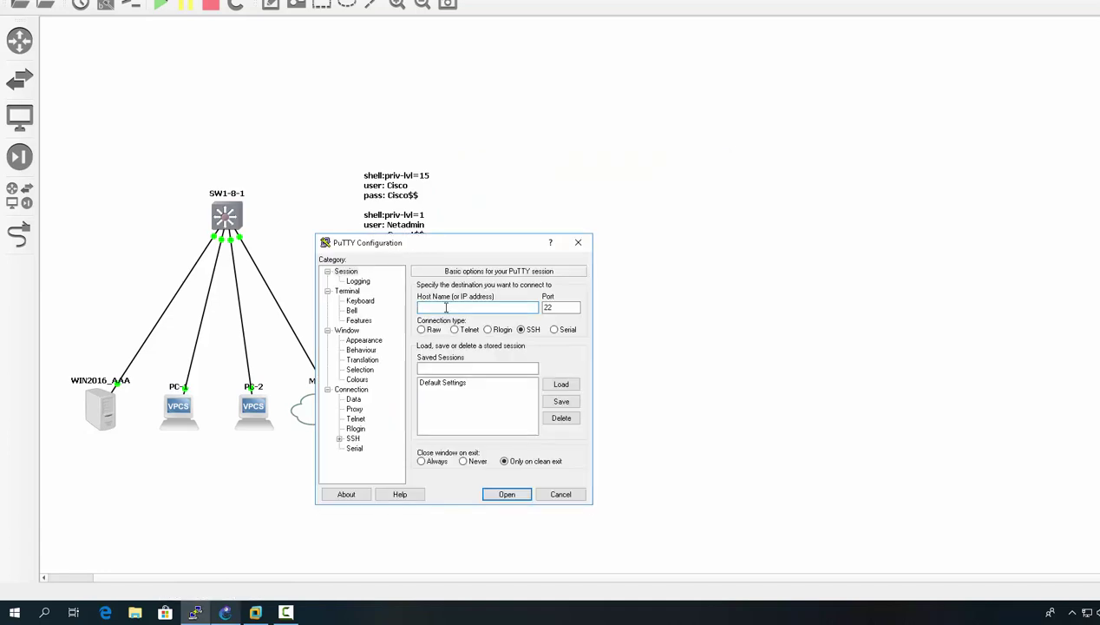
text(172.16.0.253)
click(457, 331)
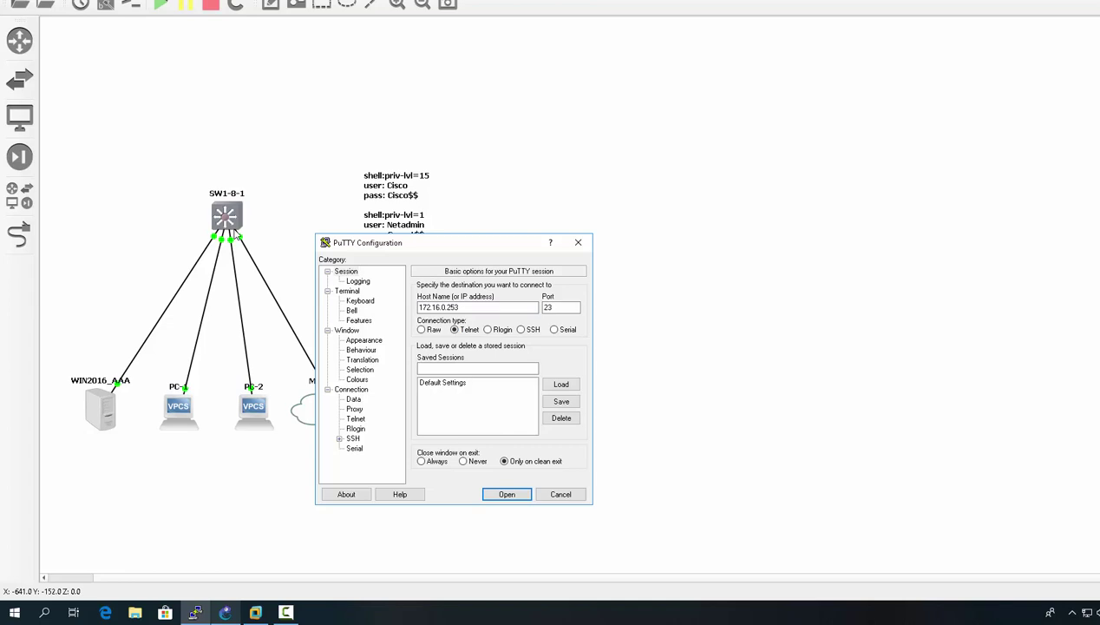
click(505, 494)
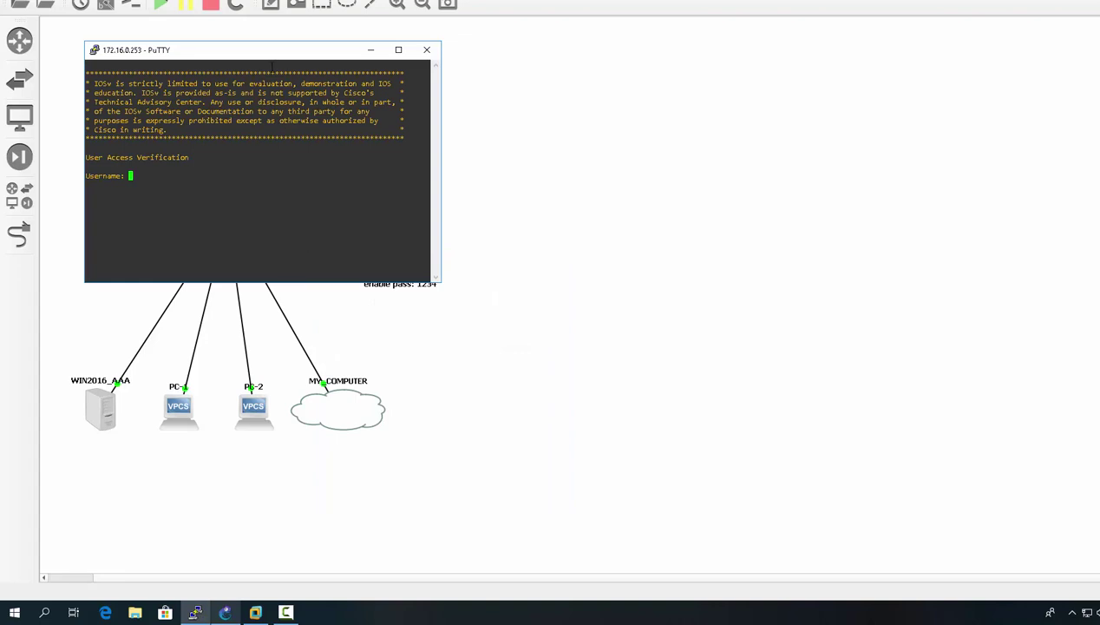
- Log in as Cisco, enter conf t directly from Switch#, then exit twice to log out
text(Cisco)
key(Return)
key(Return)
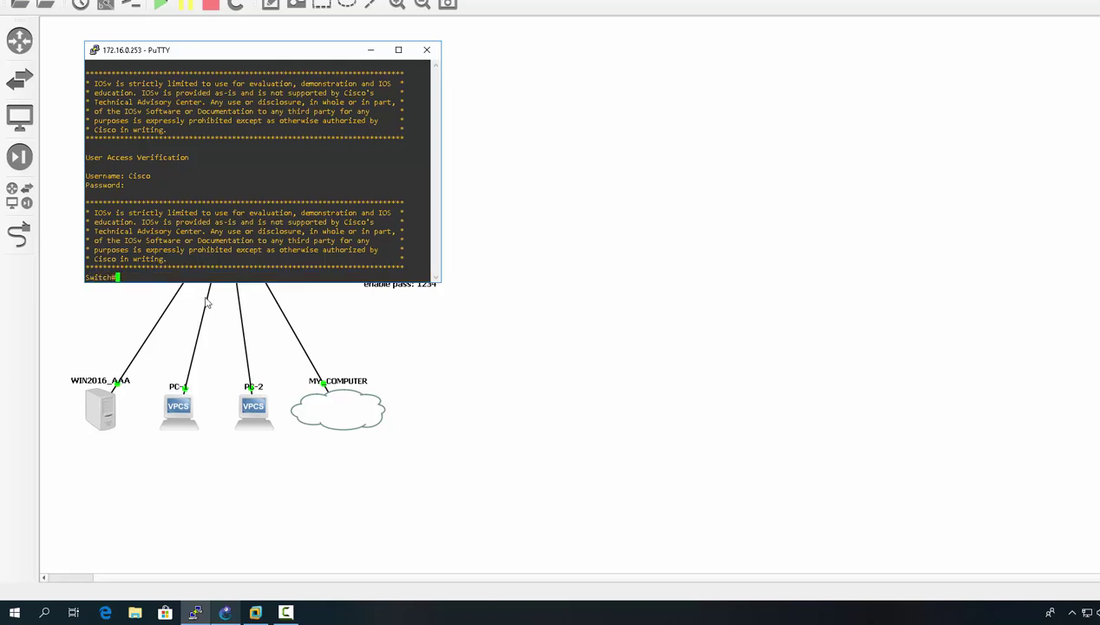
text(conf t)
key(Return)
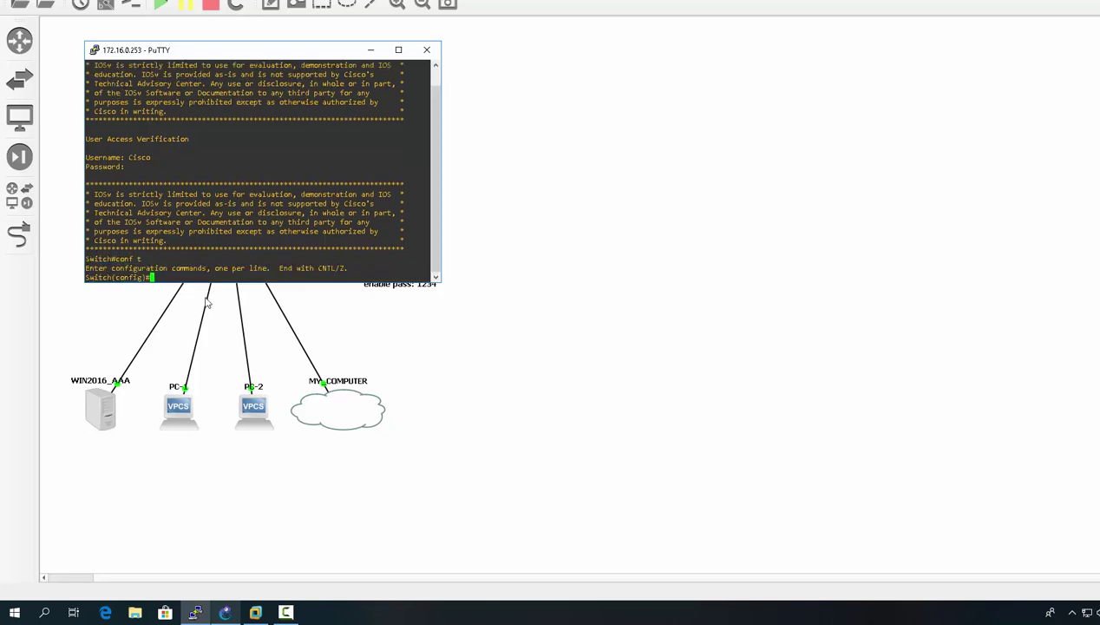
text(exit)
key(Return)
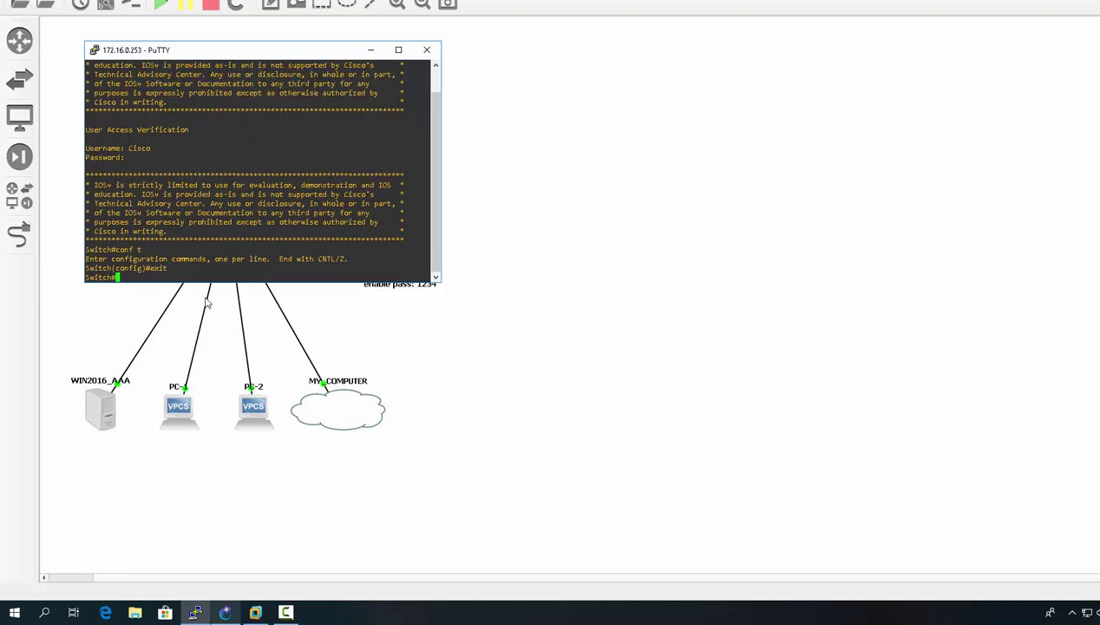
text(exit)
key(Return)
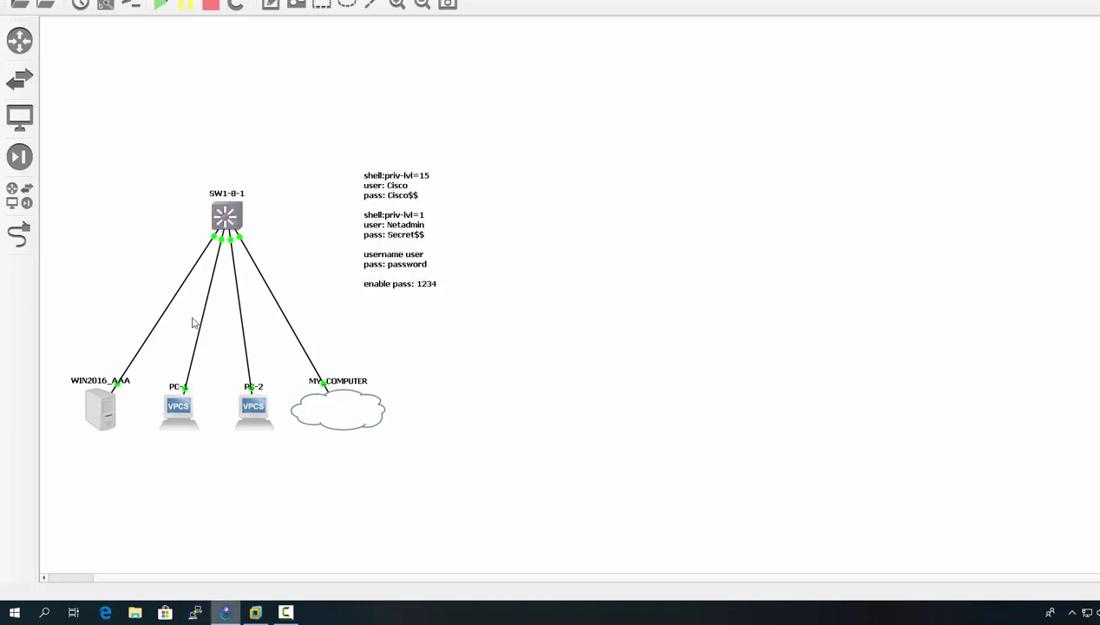
- Open another PuTTY Telnet session to 172.16.0.253
click(196, 612)
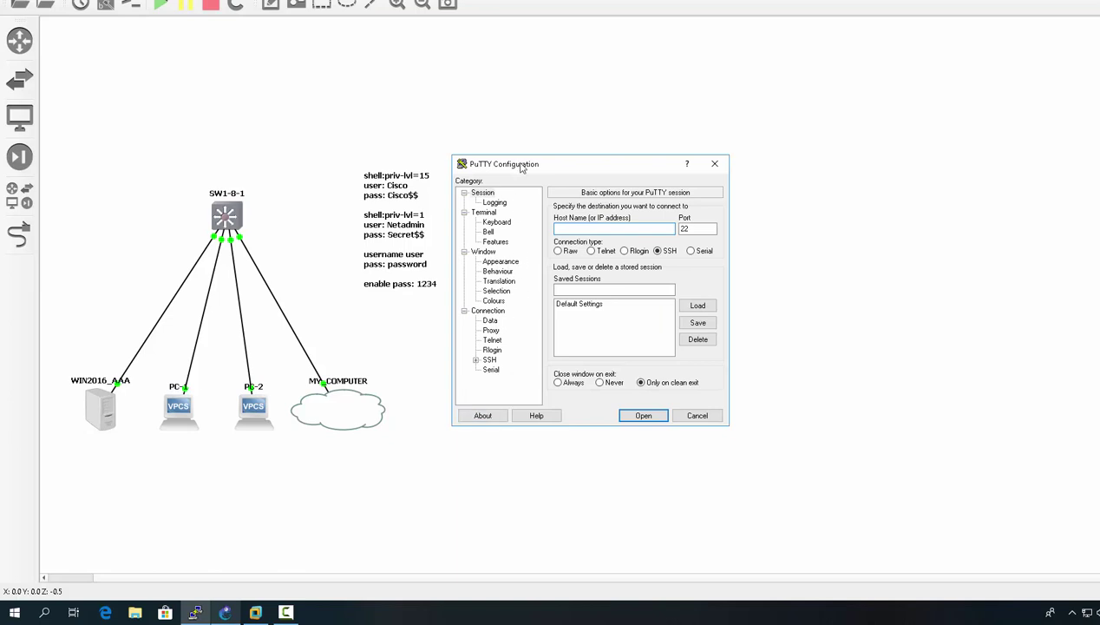
drag(515, 160, 483, 194)
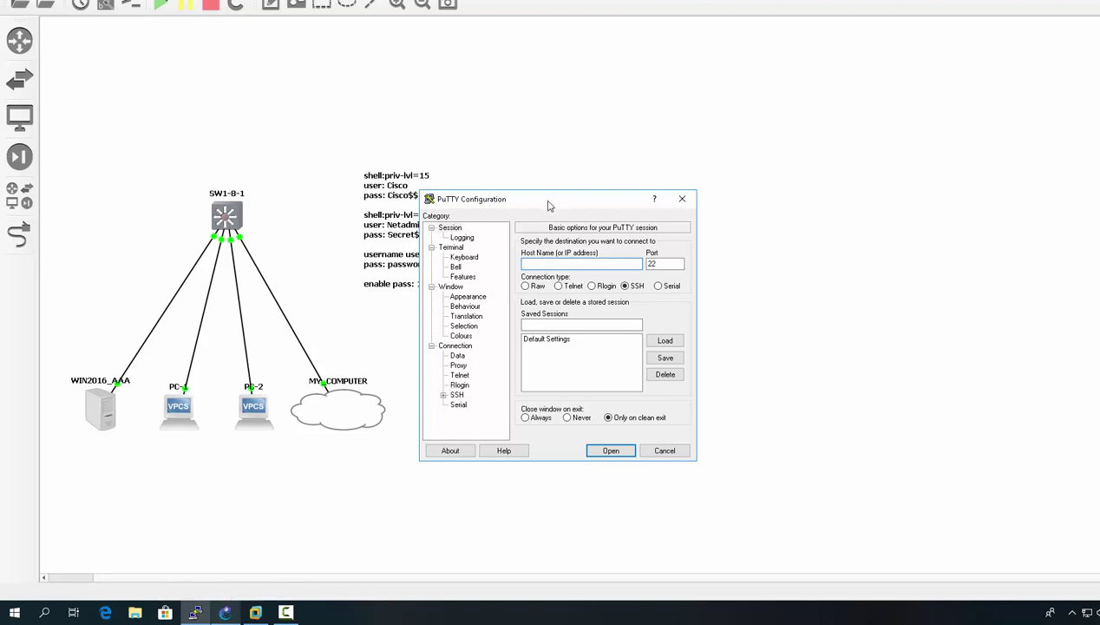
drag(547, 205, 449, 245)
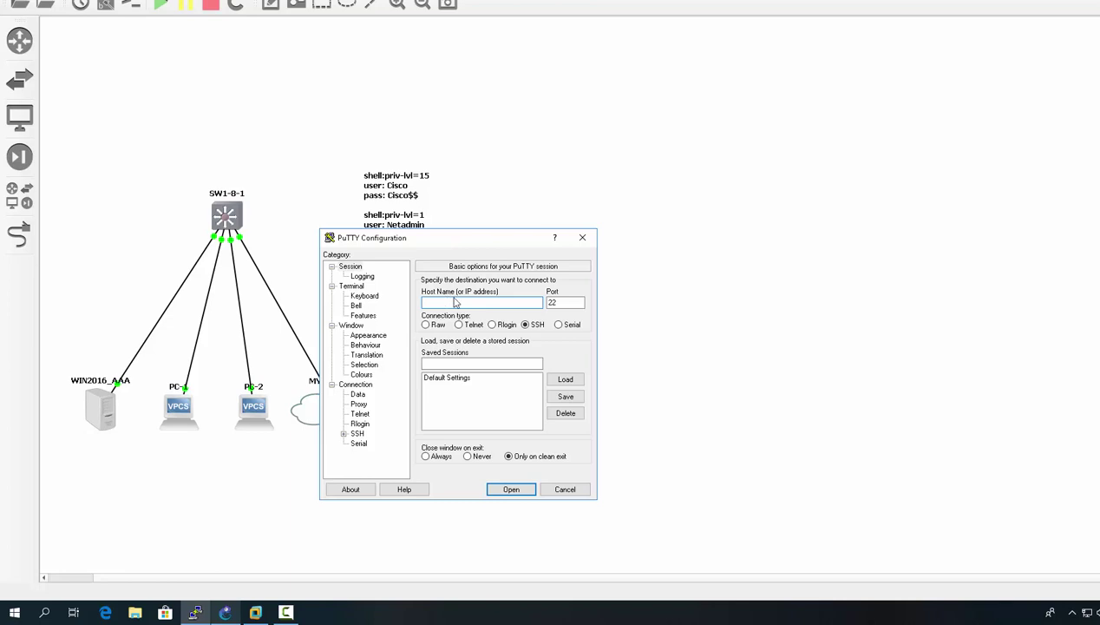
text(172.16.0.23)
click(471, 326)
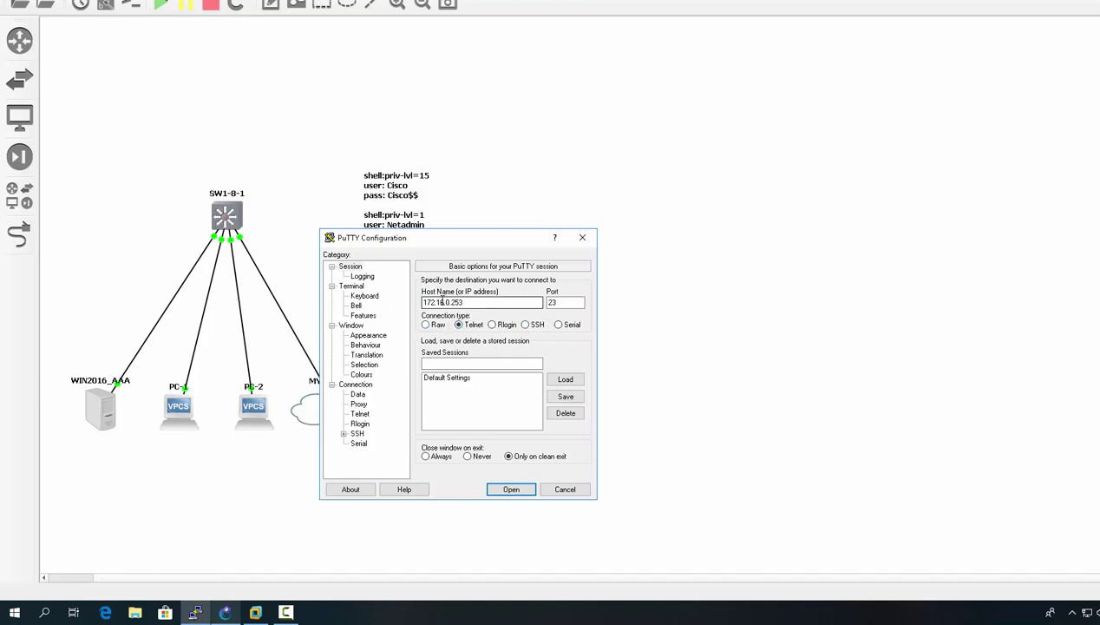
click(511, 490)
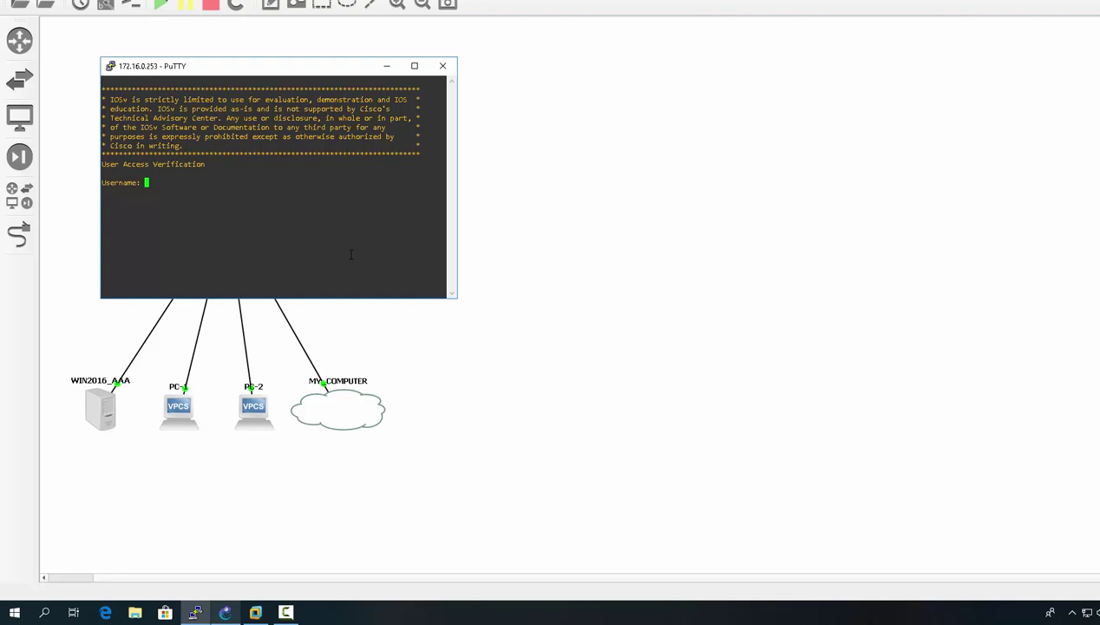
- Log in as Netadmin, landing at Switch>, then close the PuTTY window
text(Netadmin)
key(Return)
key(Return)
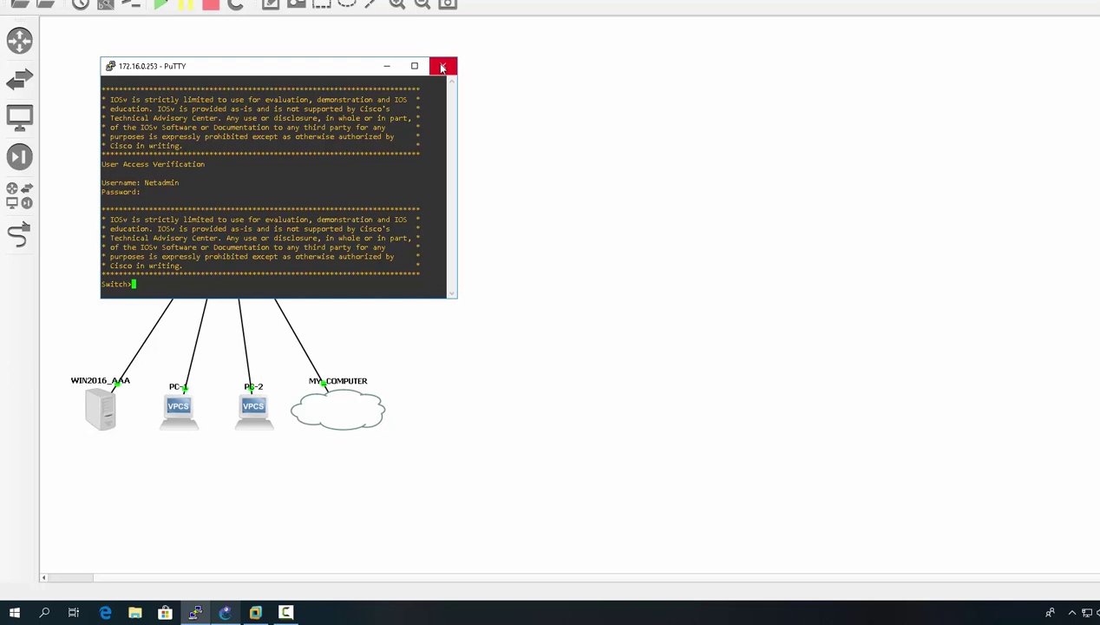
click(443, 67)
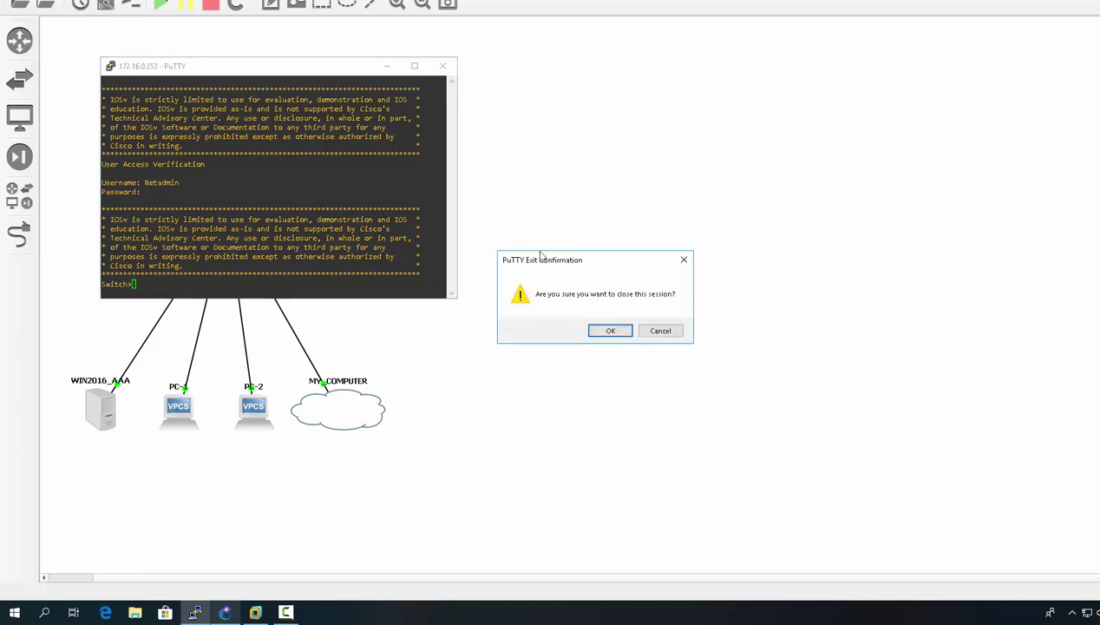
click(601, 330)
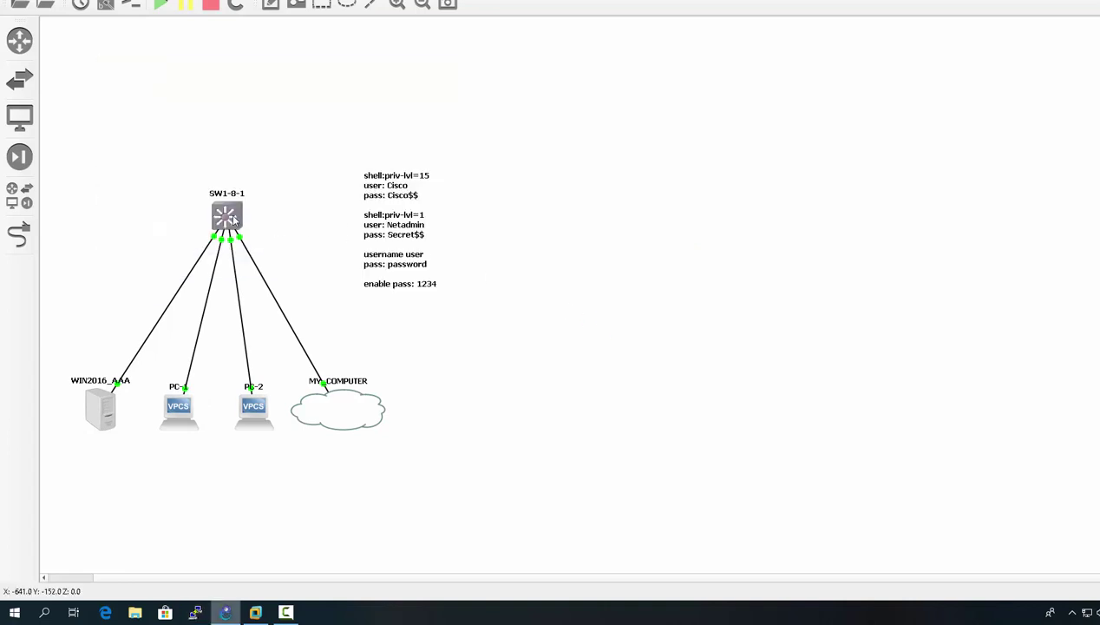
- Reopen the SW1-8-1 console, exit twice to log out, and bring up the login prompt
double_click(233, 220)
drag(274, 91, 362, 220)
text(exit)
key(Return)
text(exit)
key(Return)
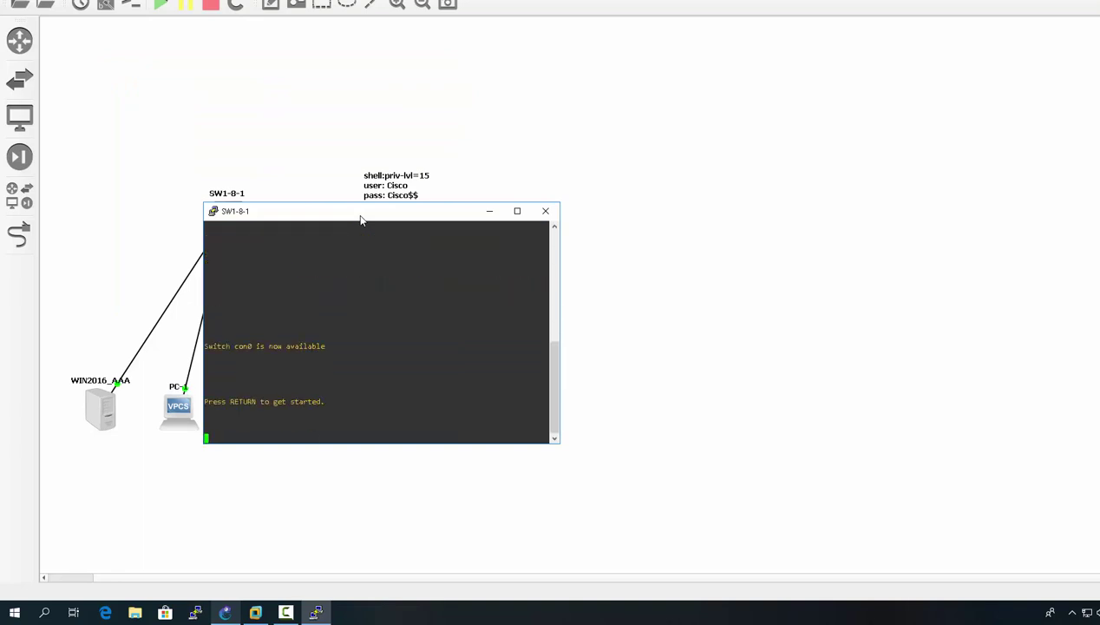
key(Return)
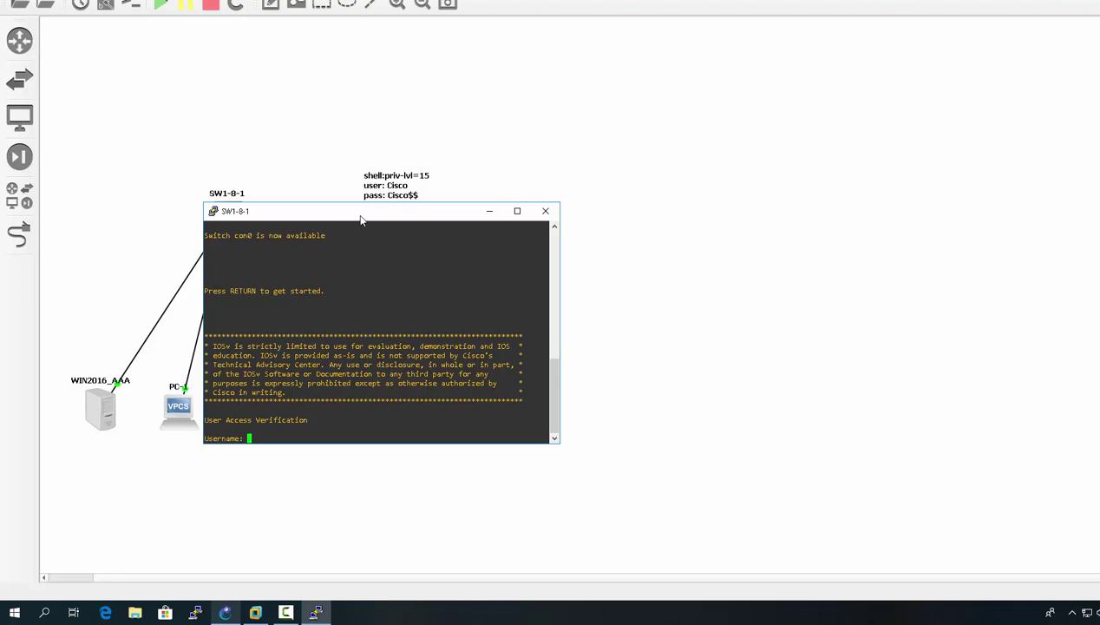
- Log in as Cisco, enable, enter conf t, and begin typing 'aaa authorization'
text(Cisco)
key(Return)
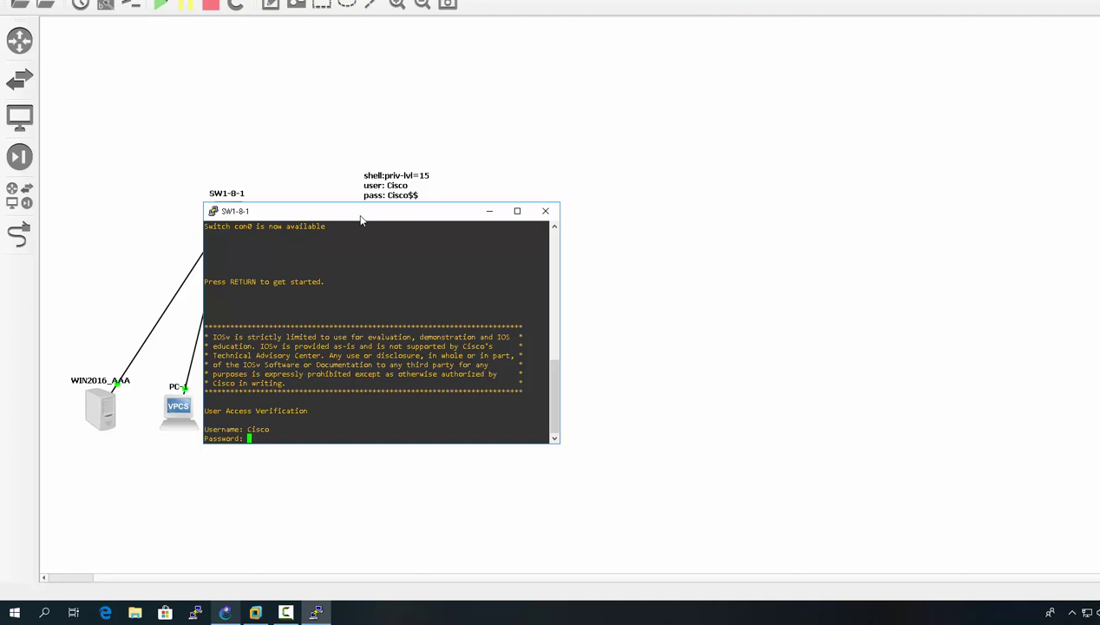
key(Return)
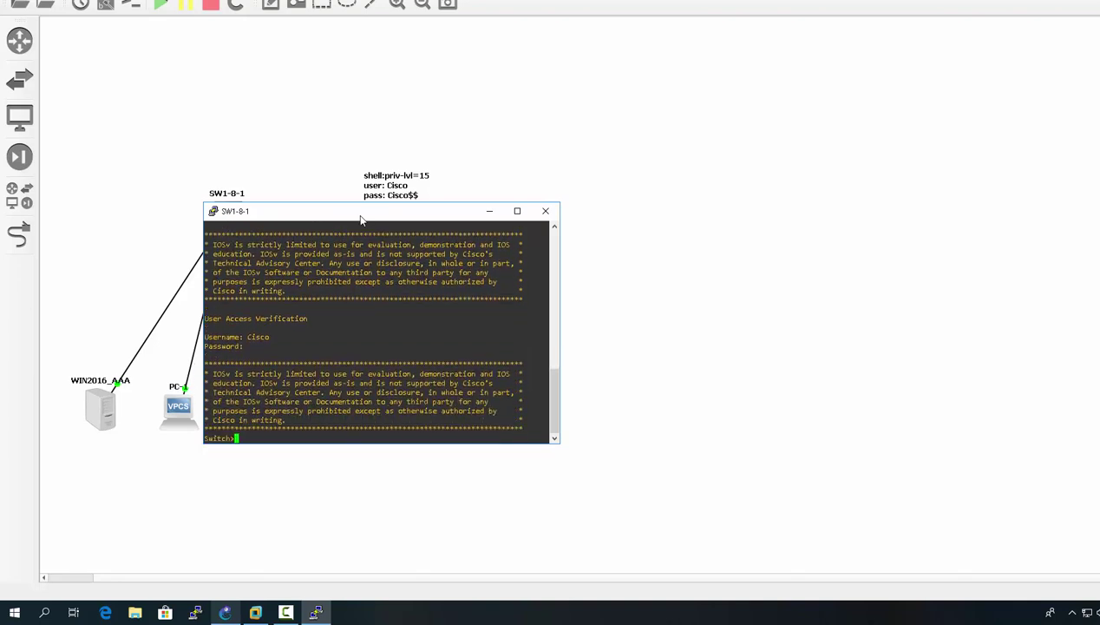
text(enable)
key(Return)
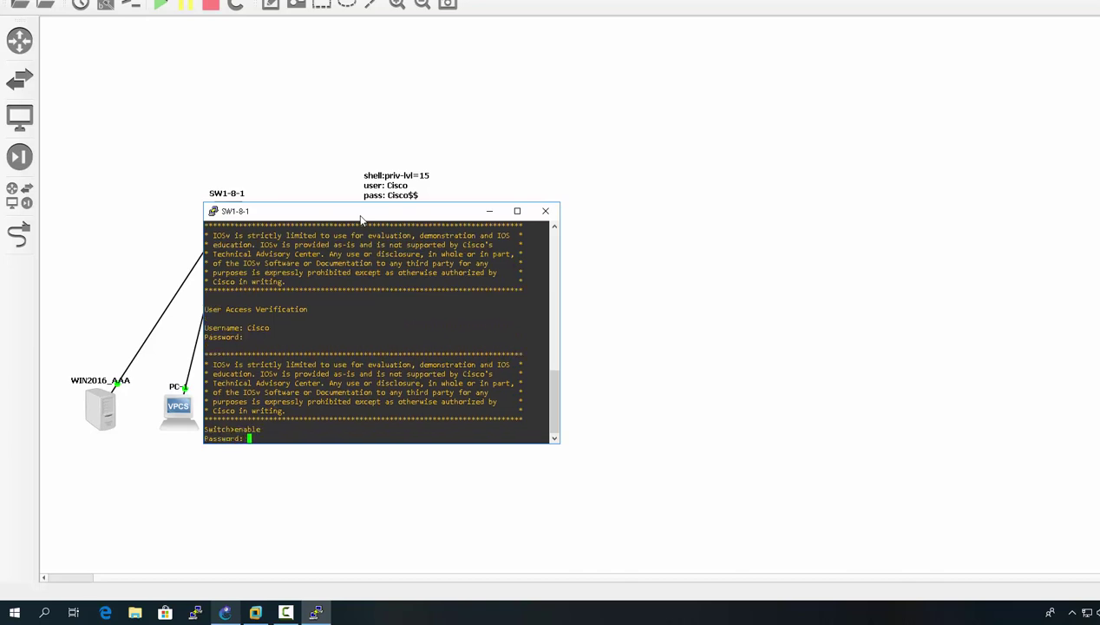
key(Return)
text(conf t)
key(Return)
text(aaa auth)
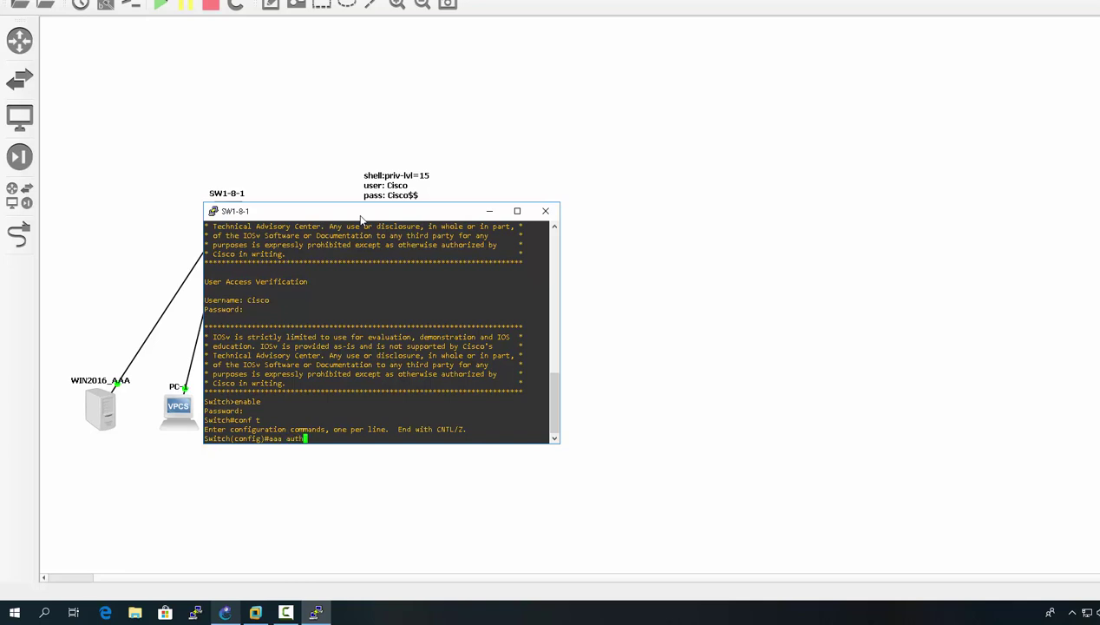
text(oriz)
- Apply 'aaa authorization console' and save the configuration with 'do wr'
key(Tab)
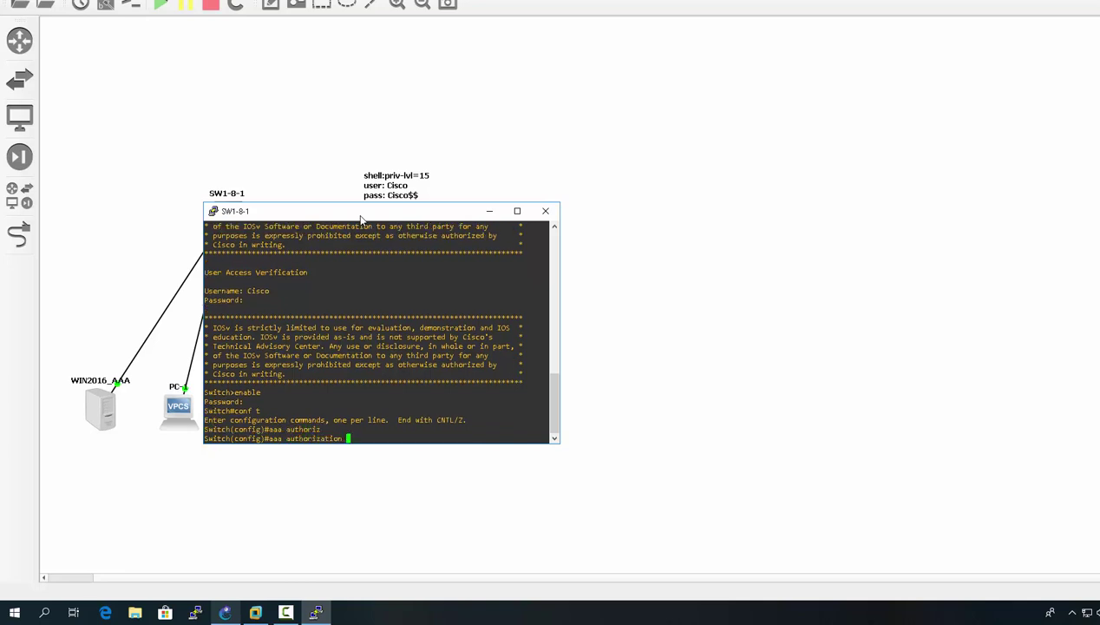
text(con)
key(Tab)
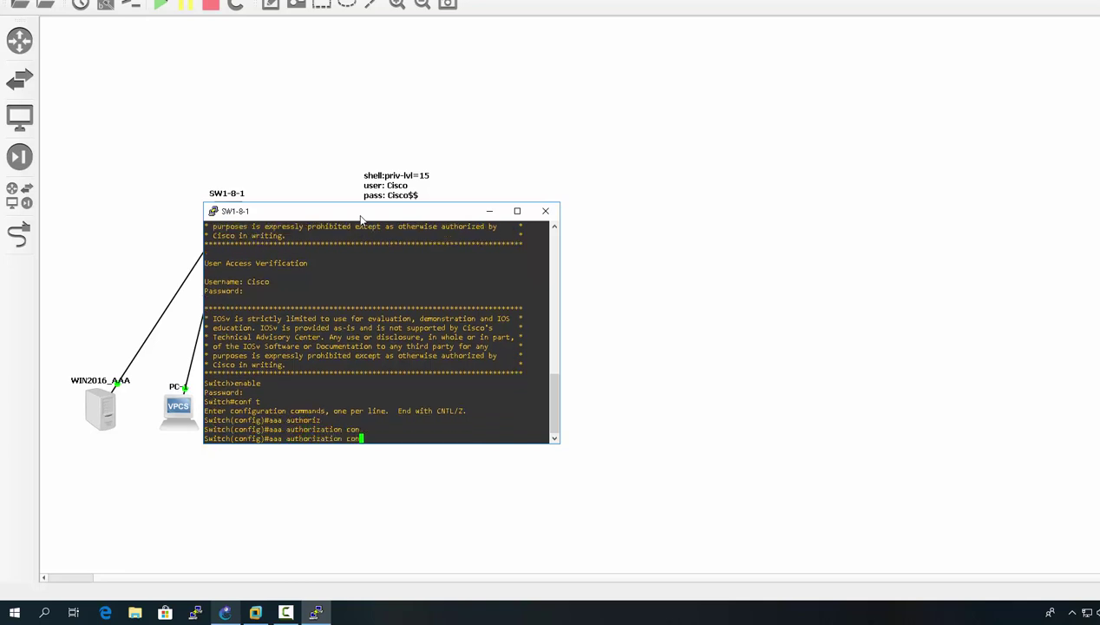
text(sole)
key(Return)
text(do wr)
key(Return)
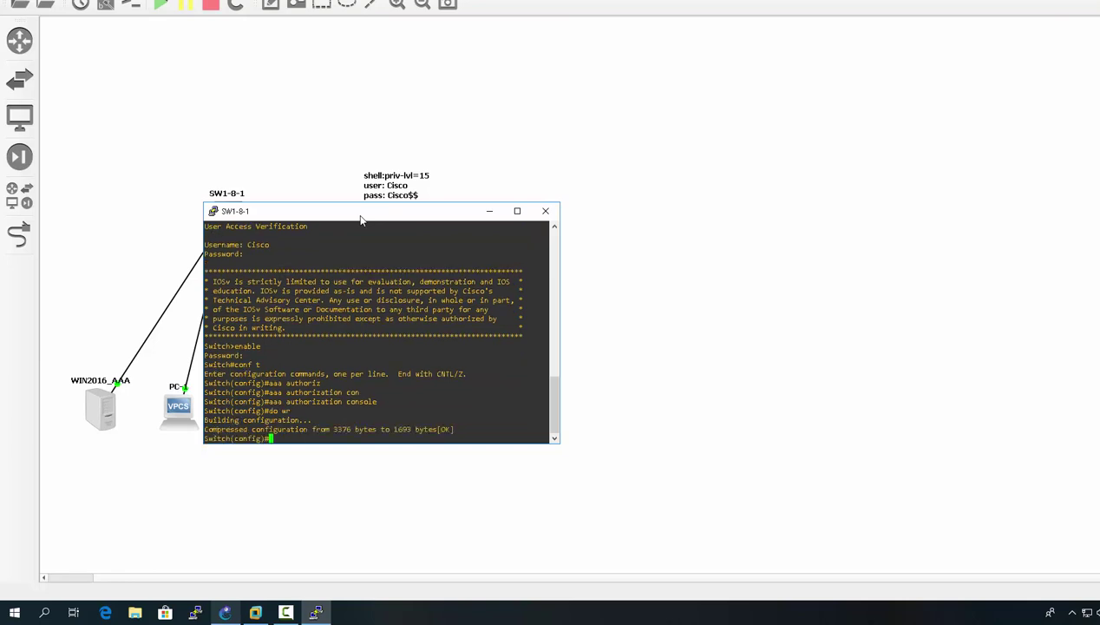
- Log out and log back into the console as Cisco with its password
key(Return)
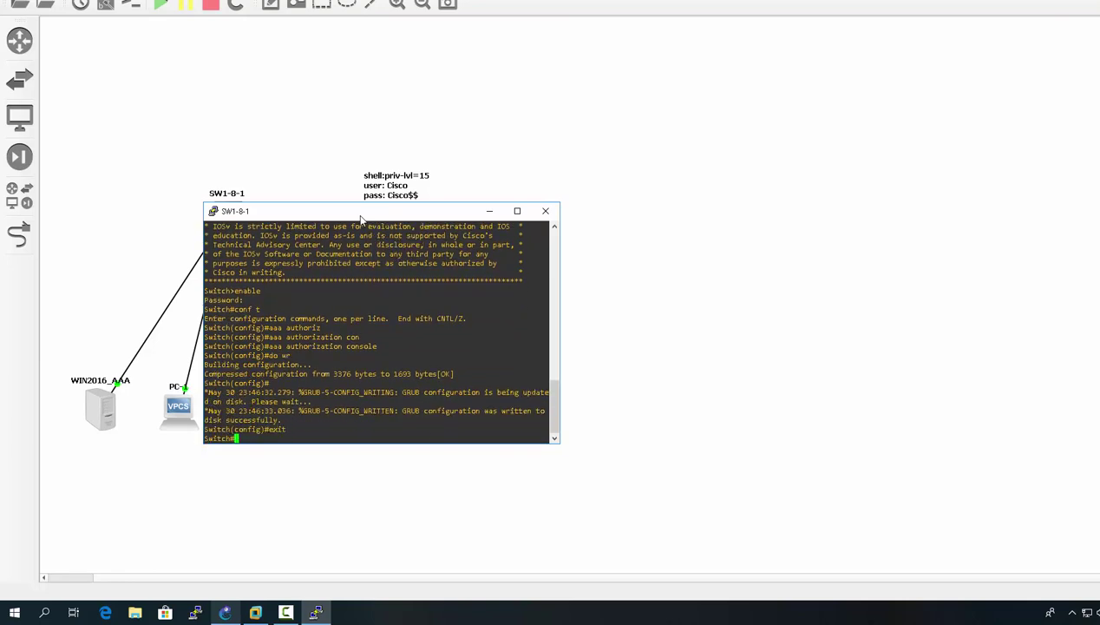
key(Return)
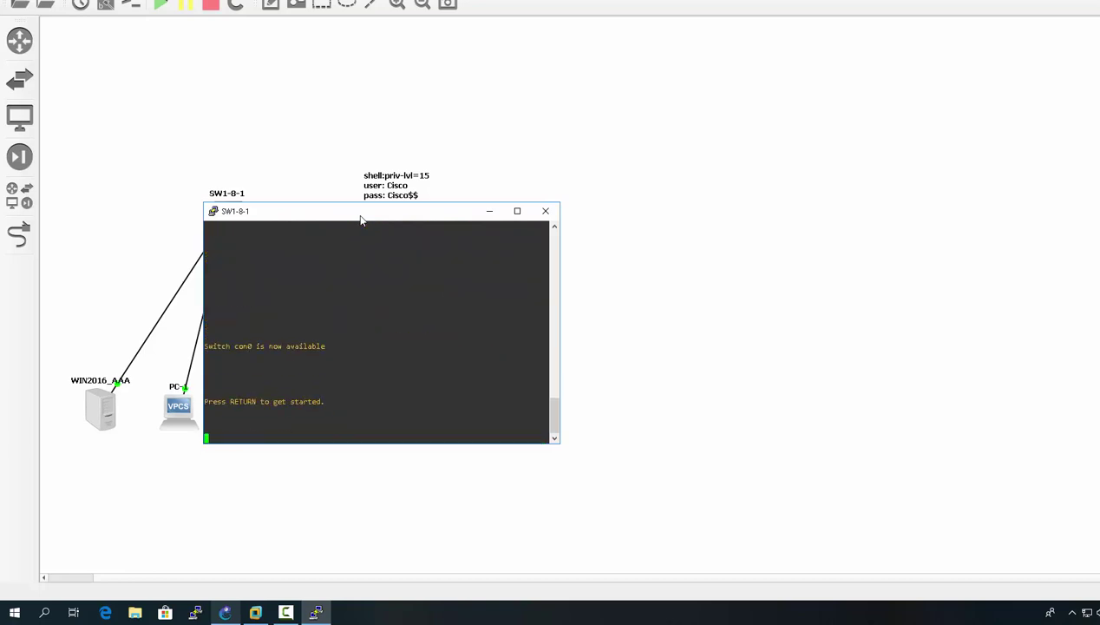
key(Return)
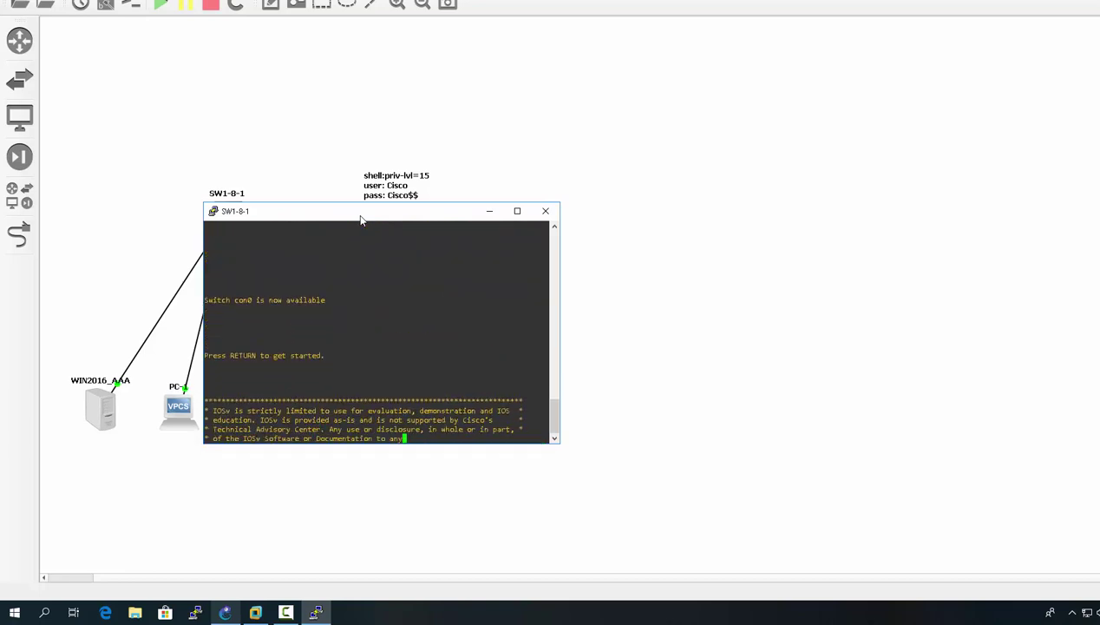
key(Return)
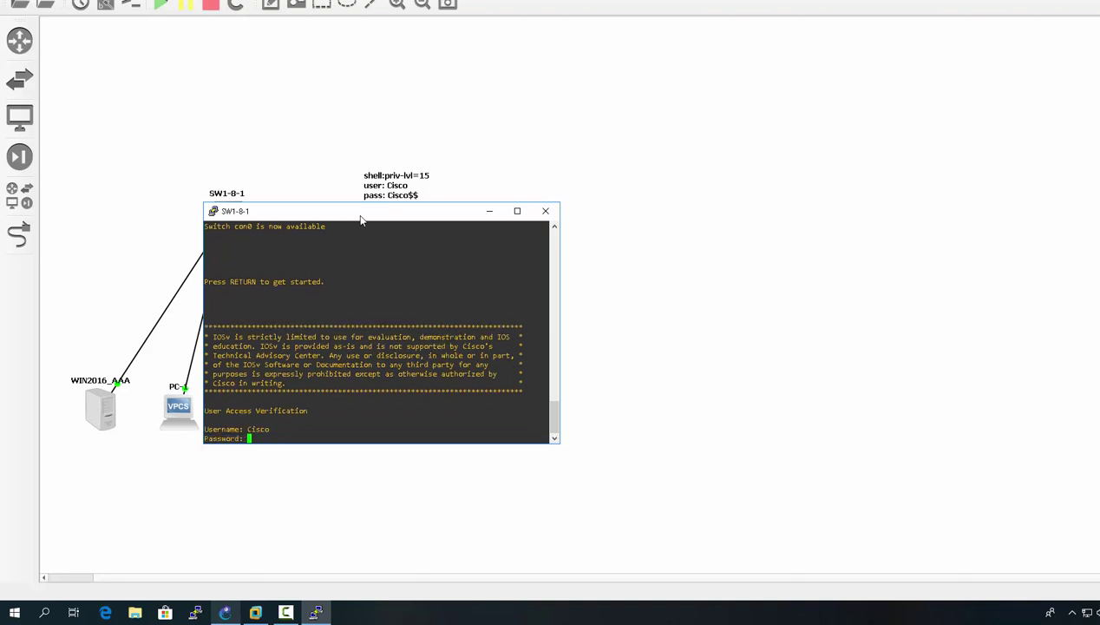
key(Return)
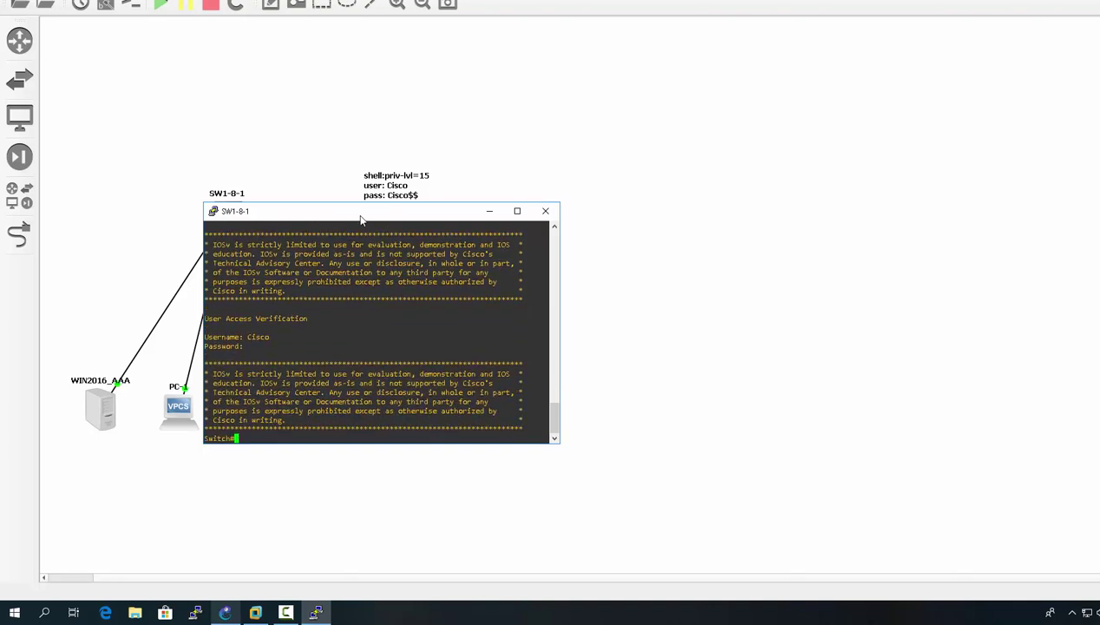
- Confirm privileged access by entering and leaving configuration mode with conf t
text(conf t)
key(Return)
text(exit)
key(Return)
- Log out and log in as Netadmin, landing at the user-mode Switch> prompt
text(e)
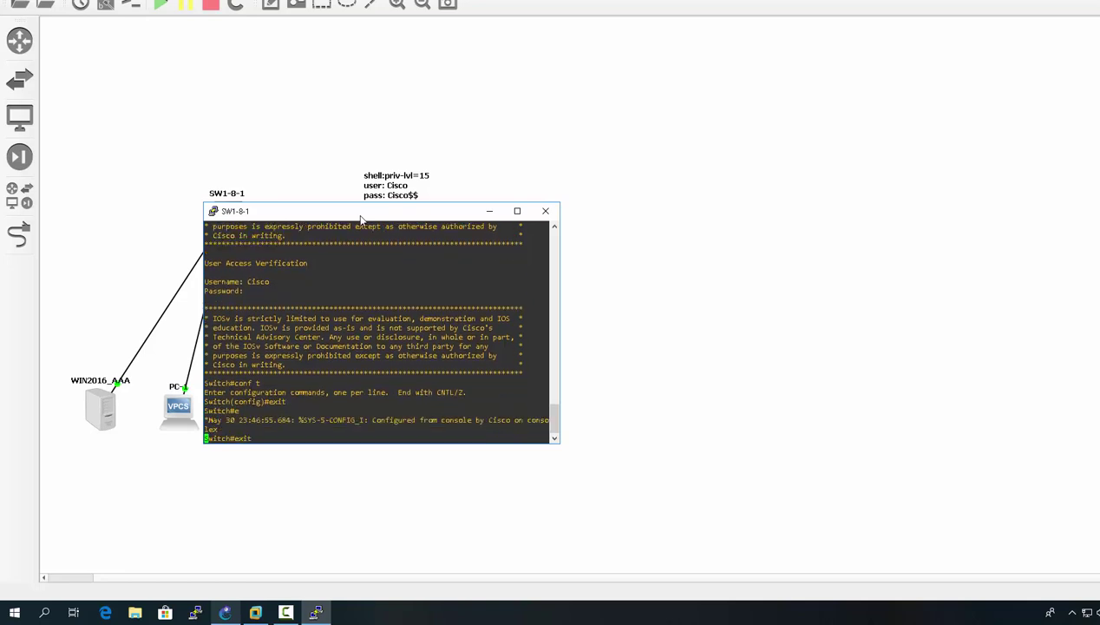
text(xit)
key(Return)
key(Return)
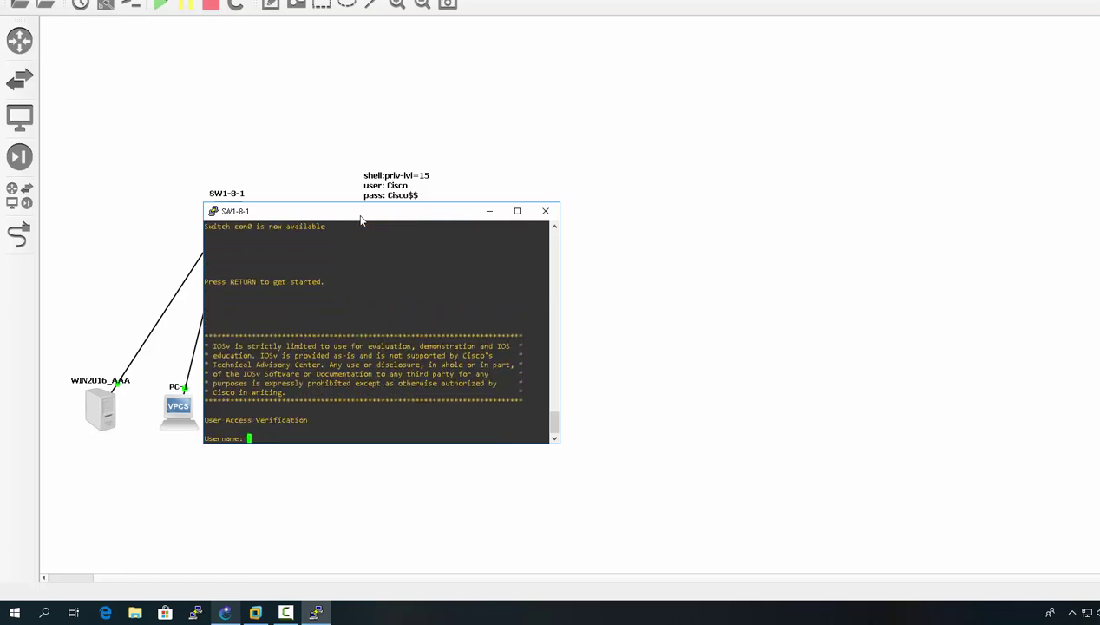
text(Netadmin)
key(Return)
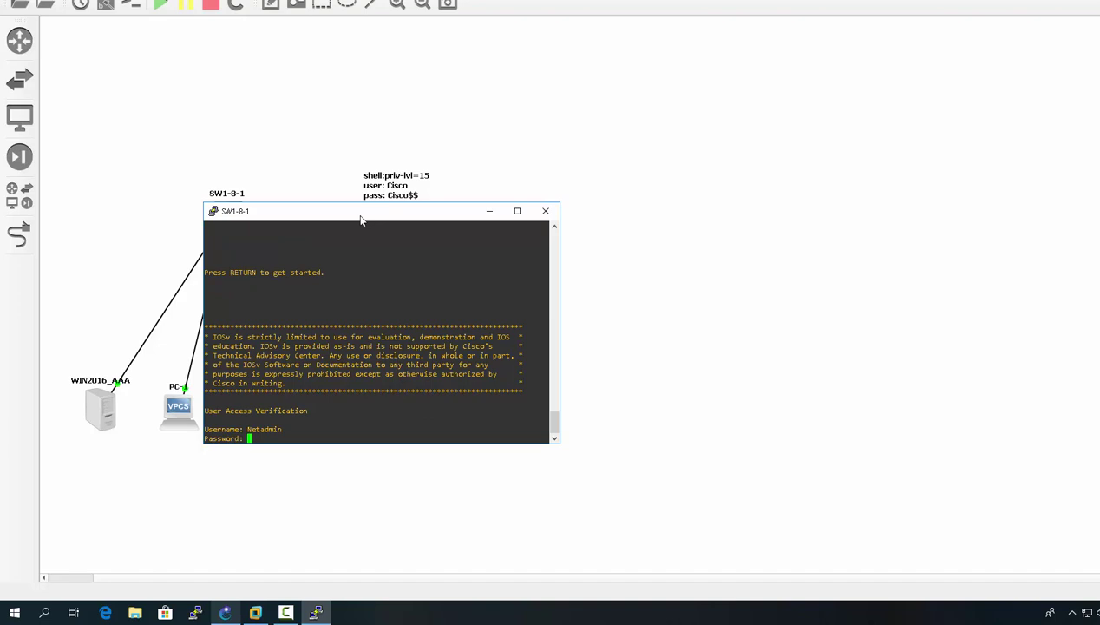
key(Return)
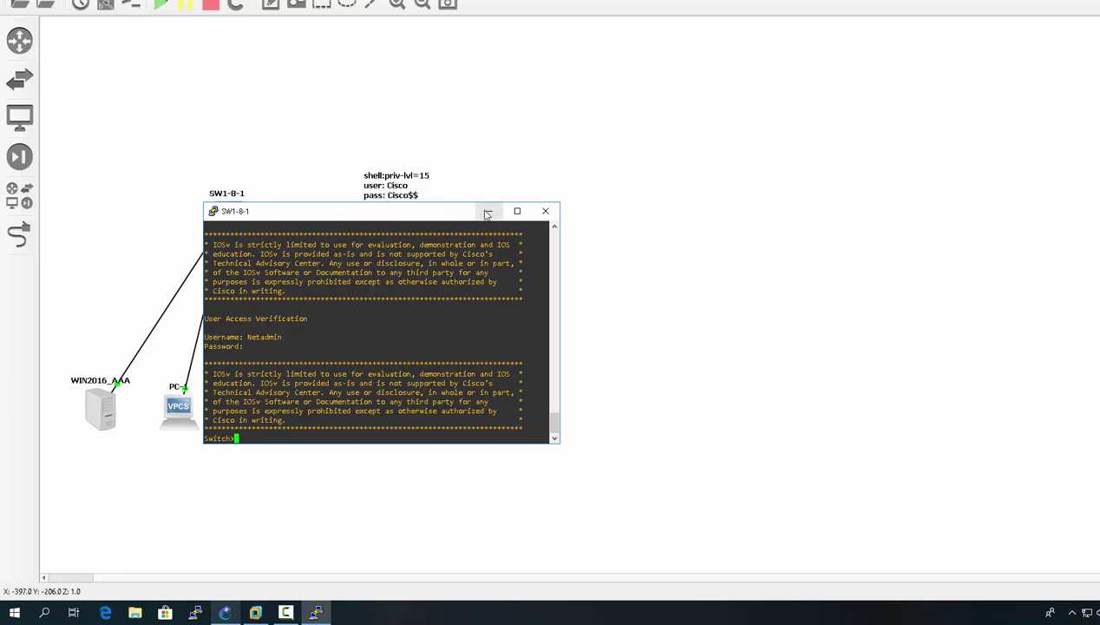
- Close the console and start a packet capture on the WIN2016_AAA–SW1-8-1 link
drag(455, 211, 429, 265)
click(524, 269)
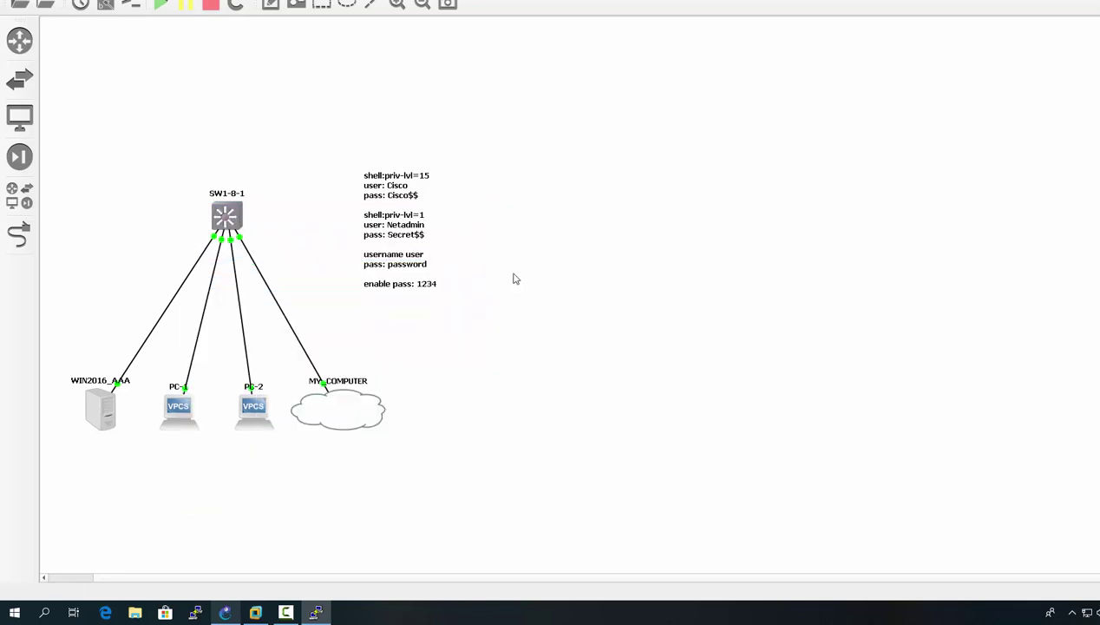
double_click(168, 318)
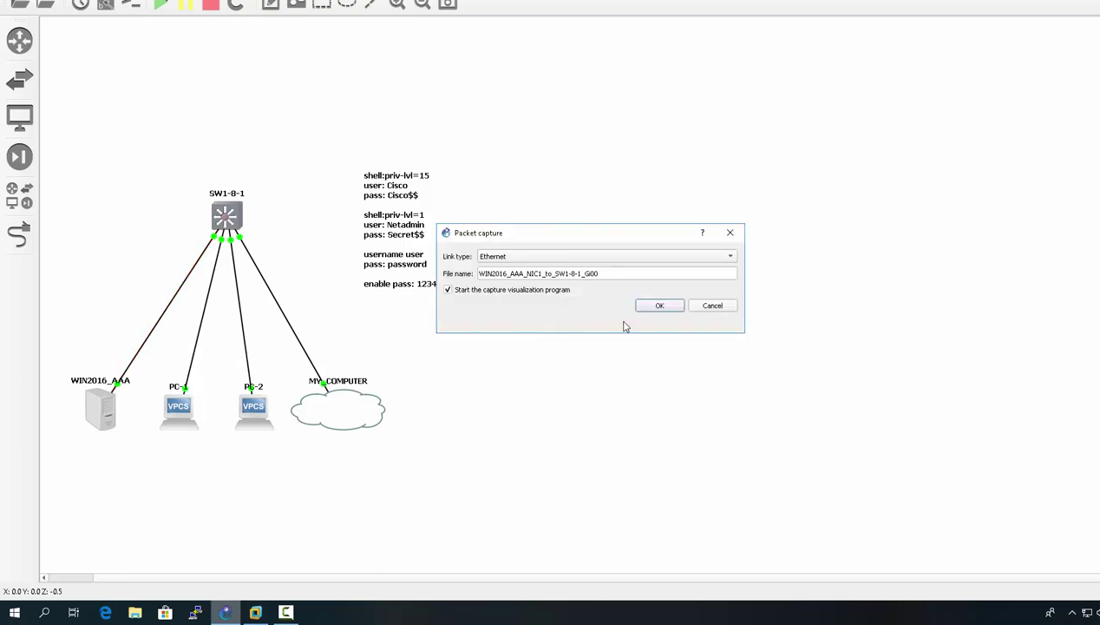
click(660, 306)
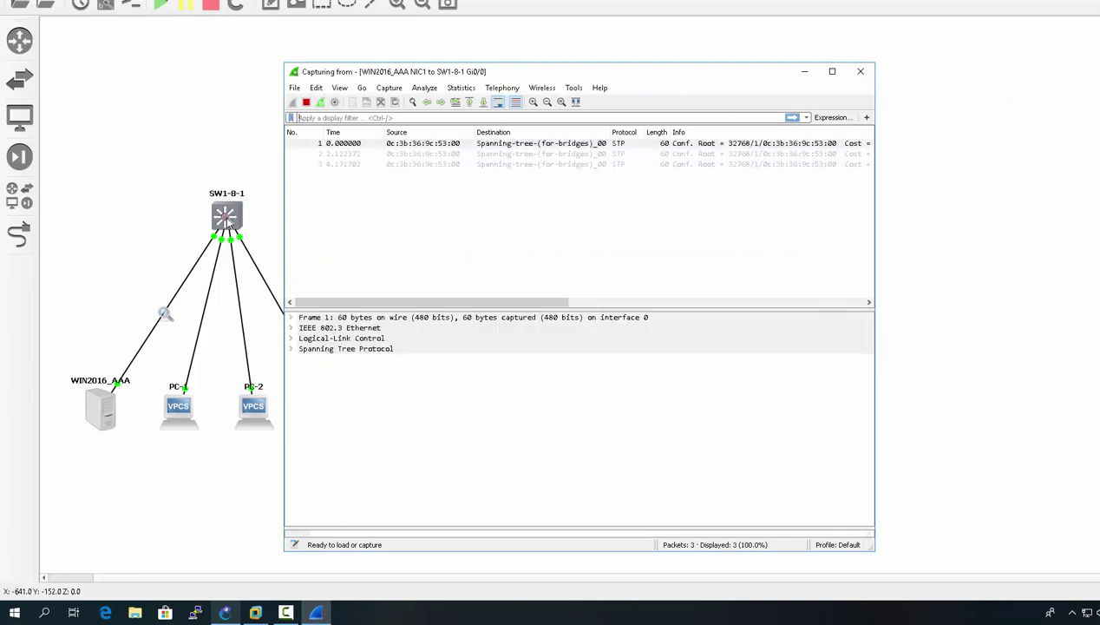
- Reopen the SW1-8-1 console, log back in as Cisco, and bring up Wireshark
double_click(227, 217)
drag(233, 107, 254, 169)
text(exit)
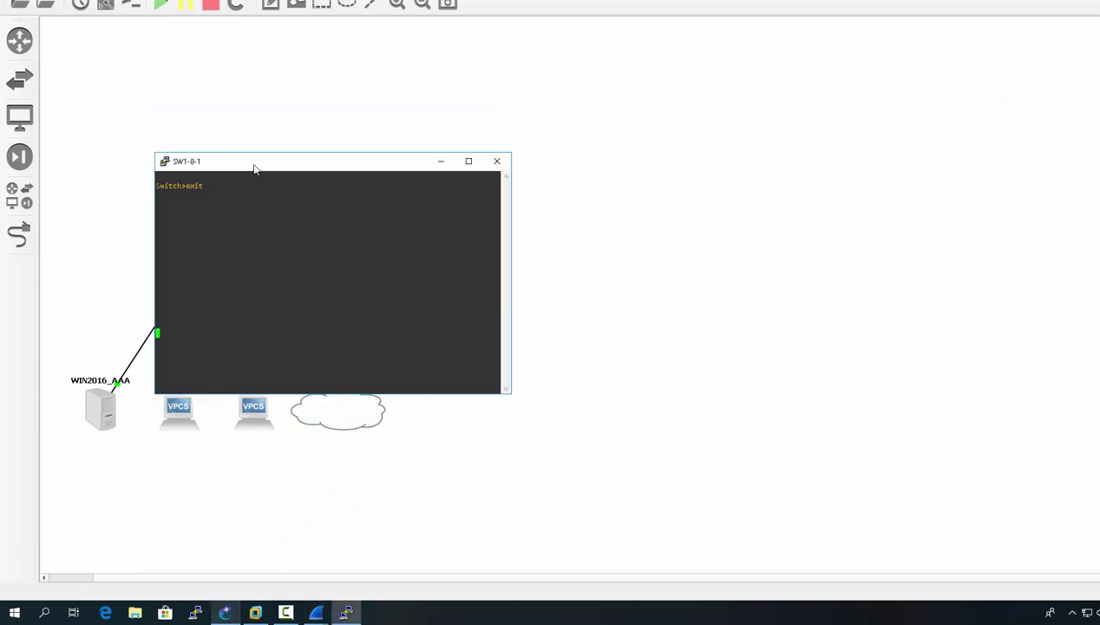
key(Return)
key(Return)
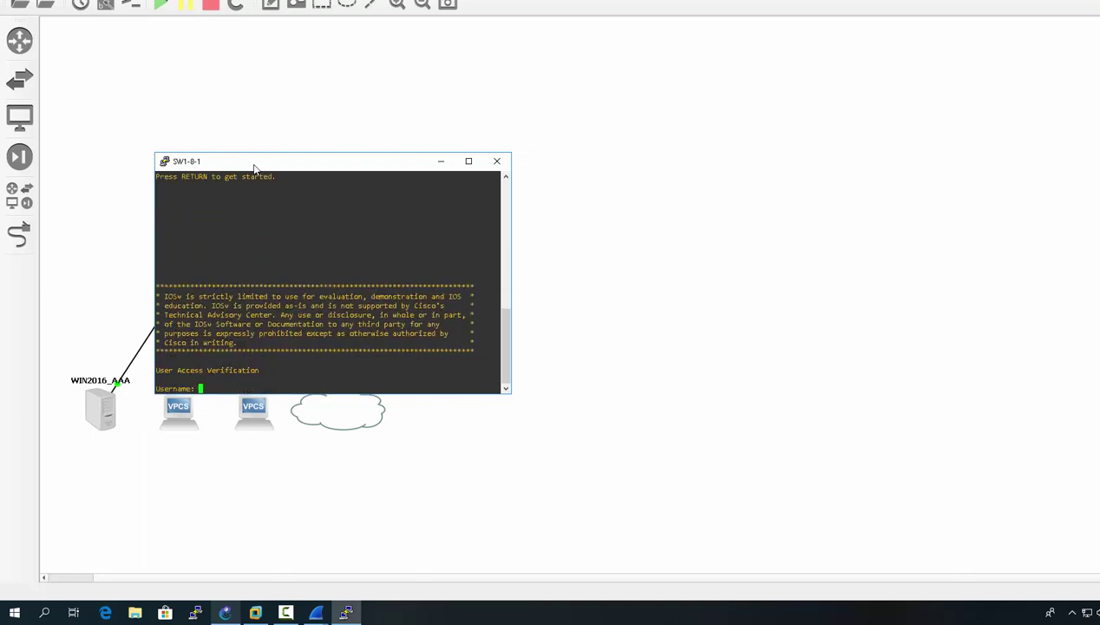
text(Cisco)
key(Return)
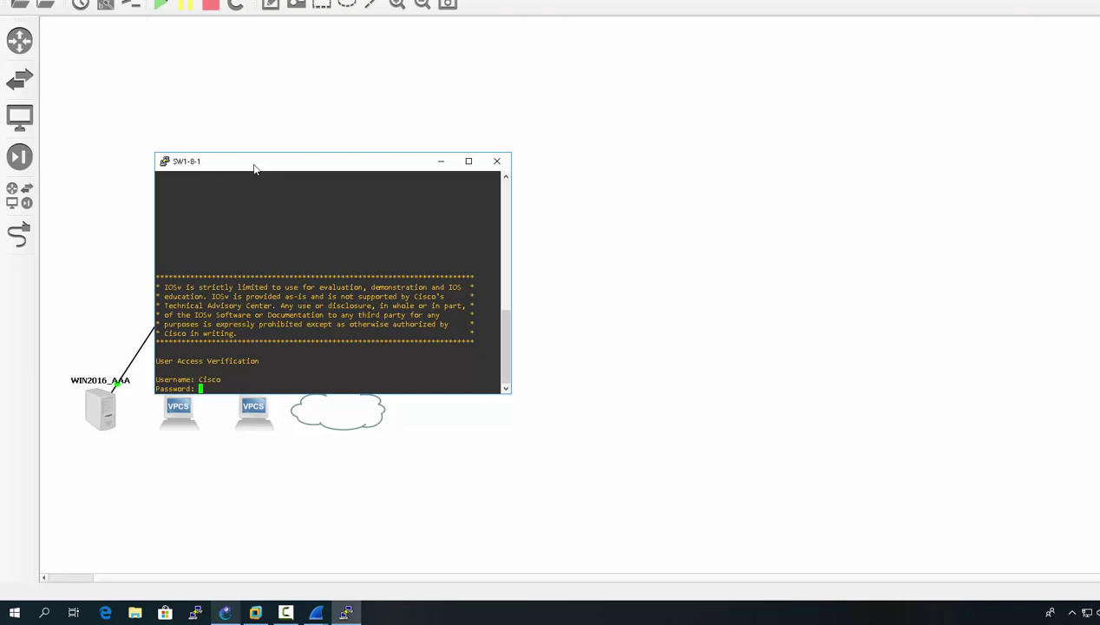
key(Return)
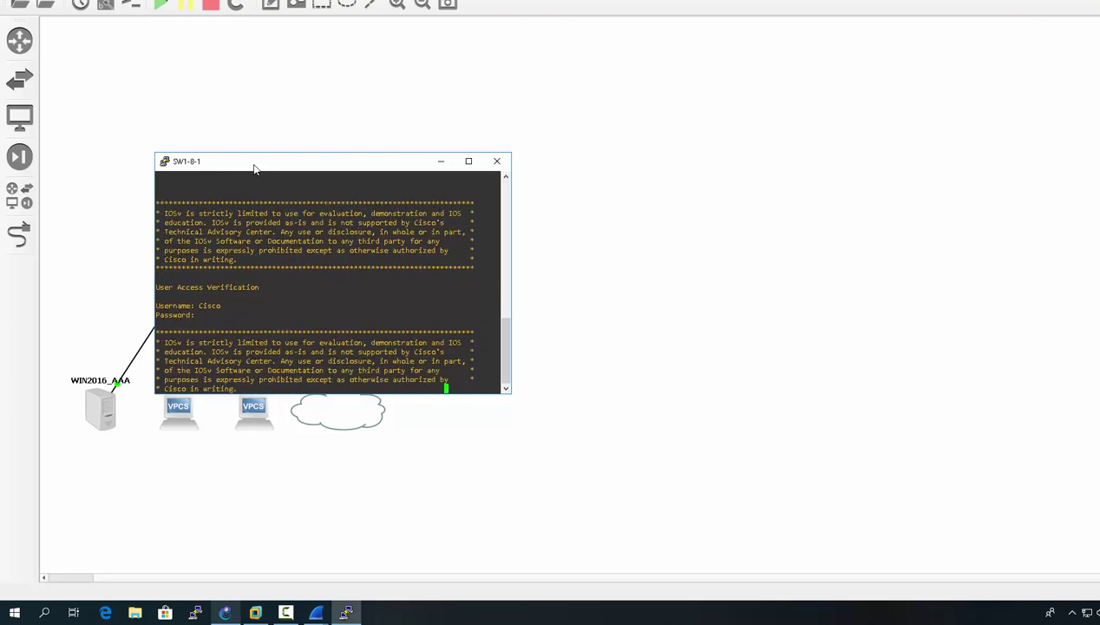
click(316, 612)
- Stop the live Wireshark capture and apply the 'radius' display filter
click(277, 566)
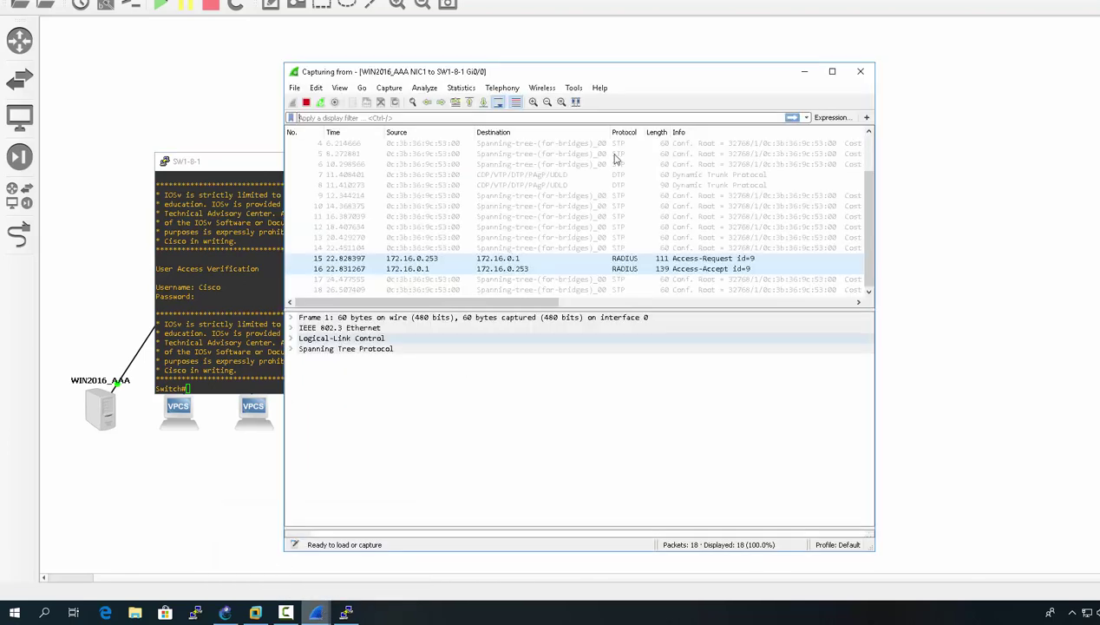
drag(624, 81, 430, 69)
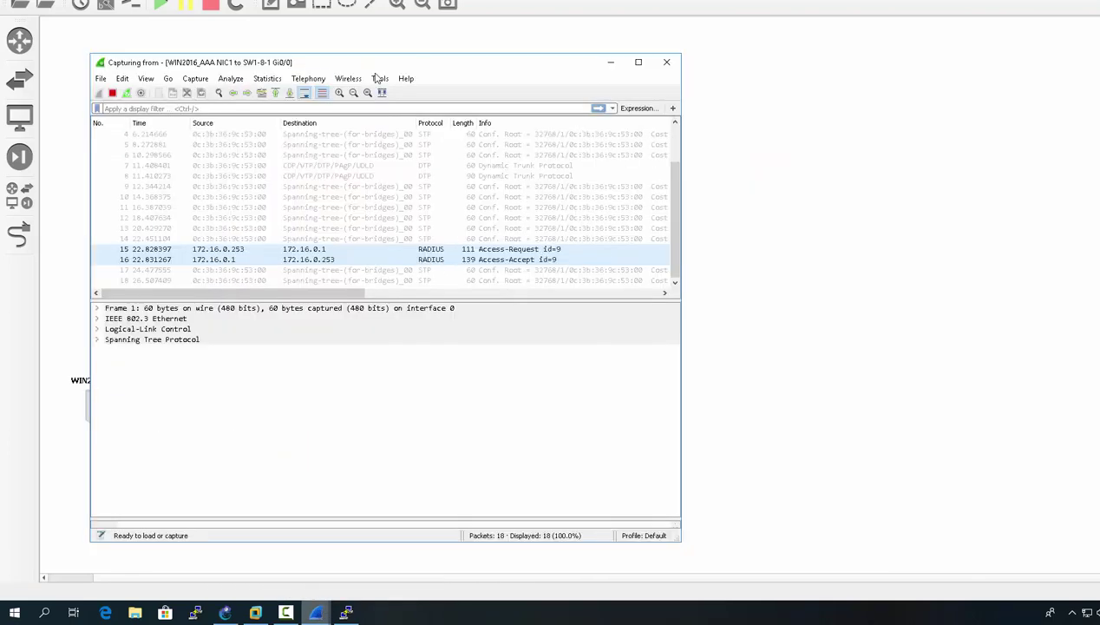
click(112, 92)
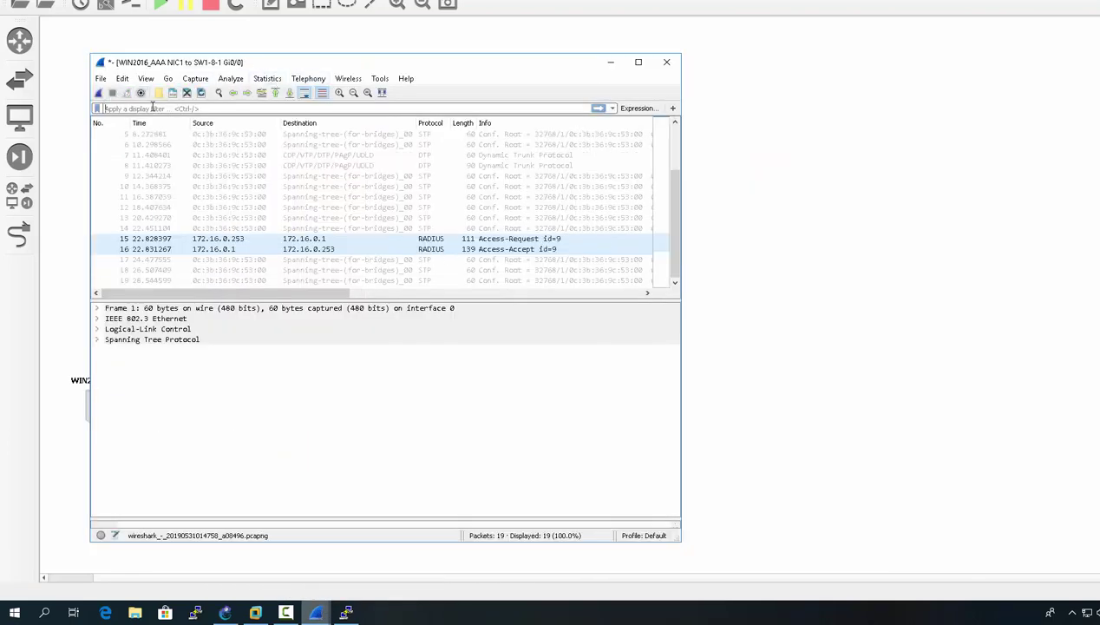
click(167, 110)
text(r)
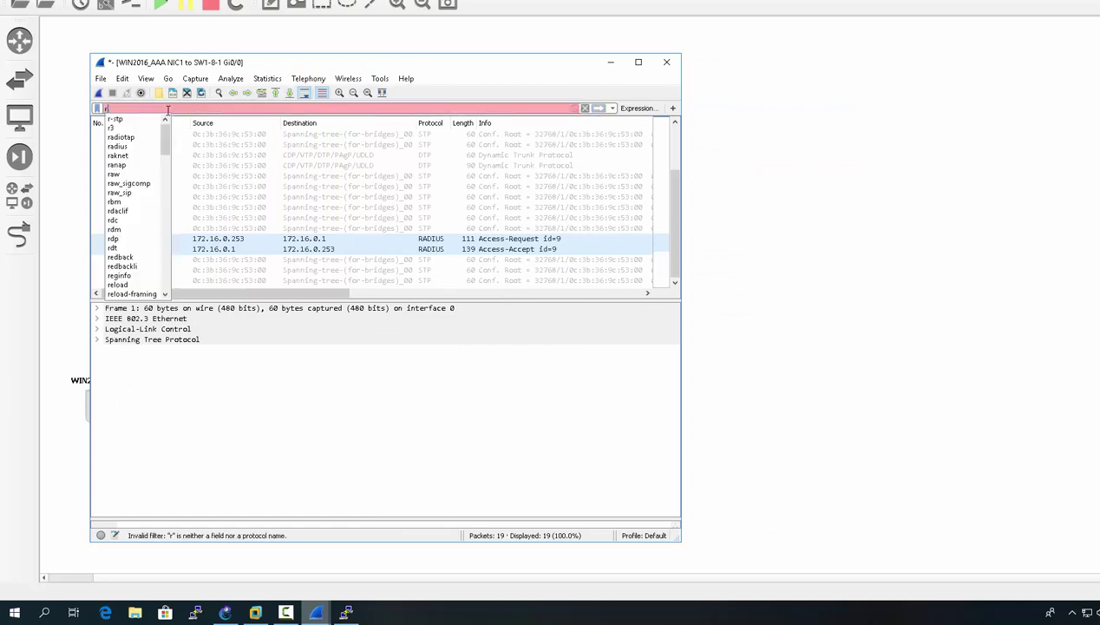
text(adius)
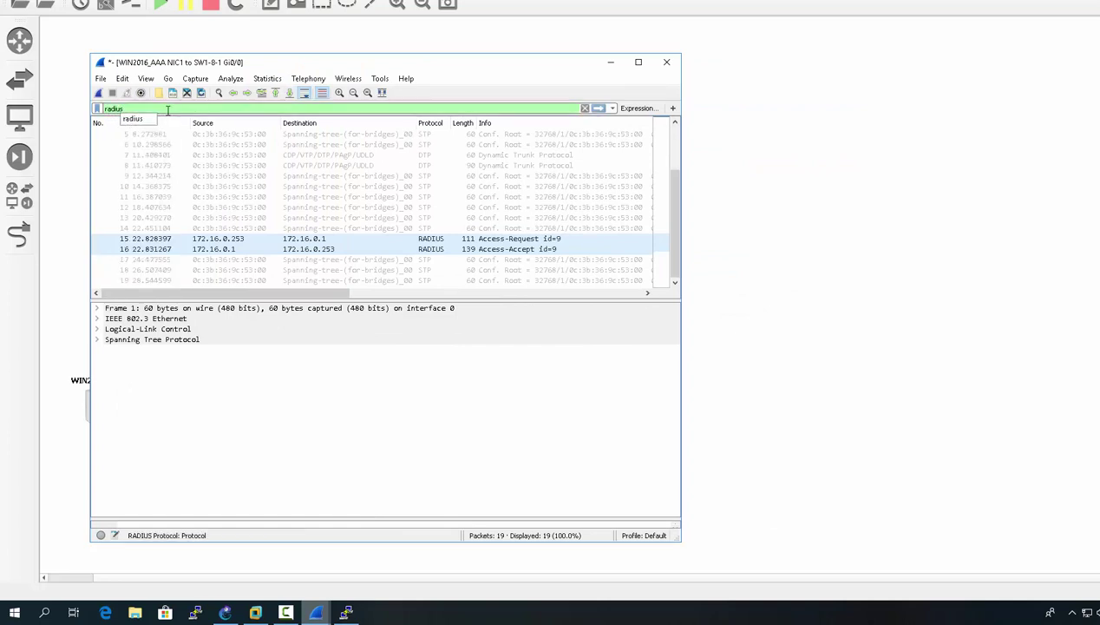
key(Return)
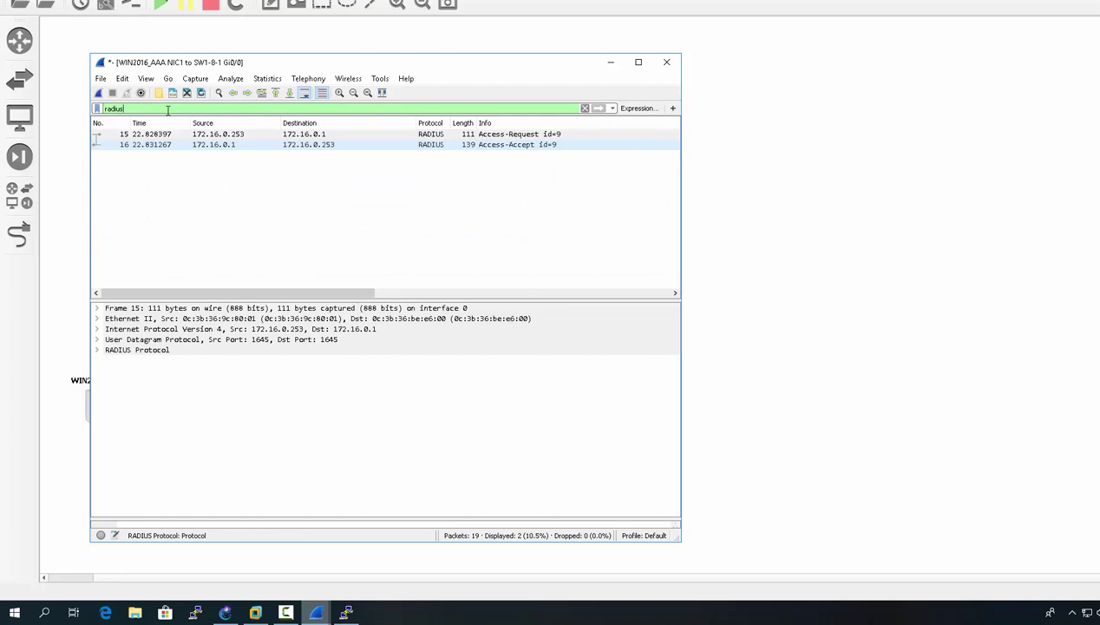
- Expand the Access-Request's RADIUS attributes showing username, encrypted password, tty0 and NAS-IP 172.16.0.253
click(226, 135)
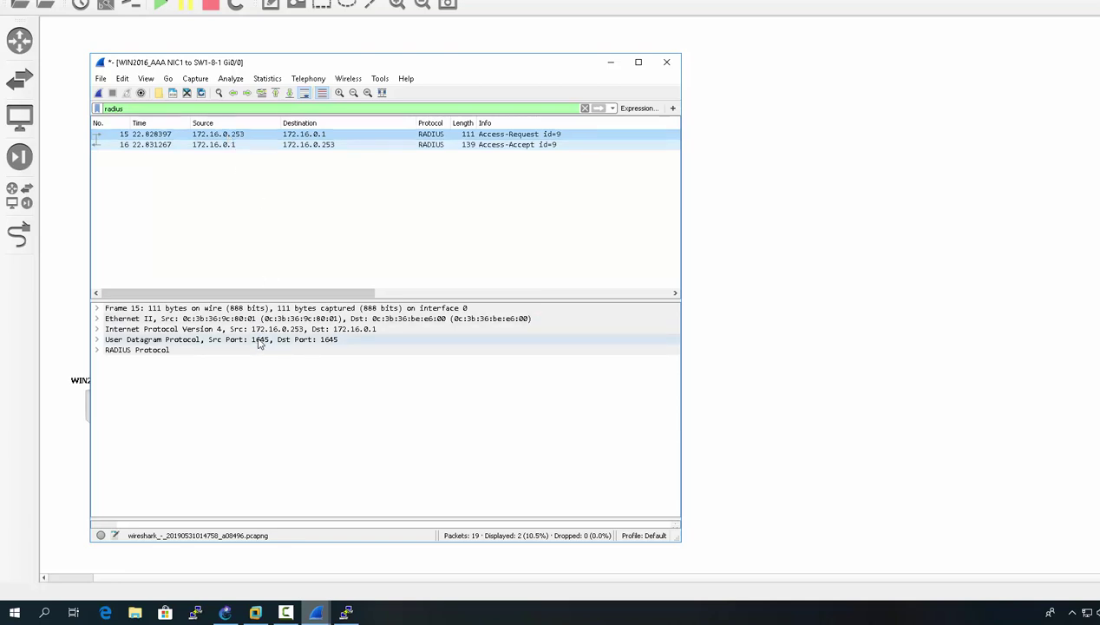
click(98, 350)
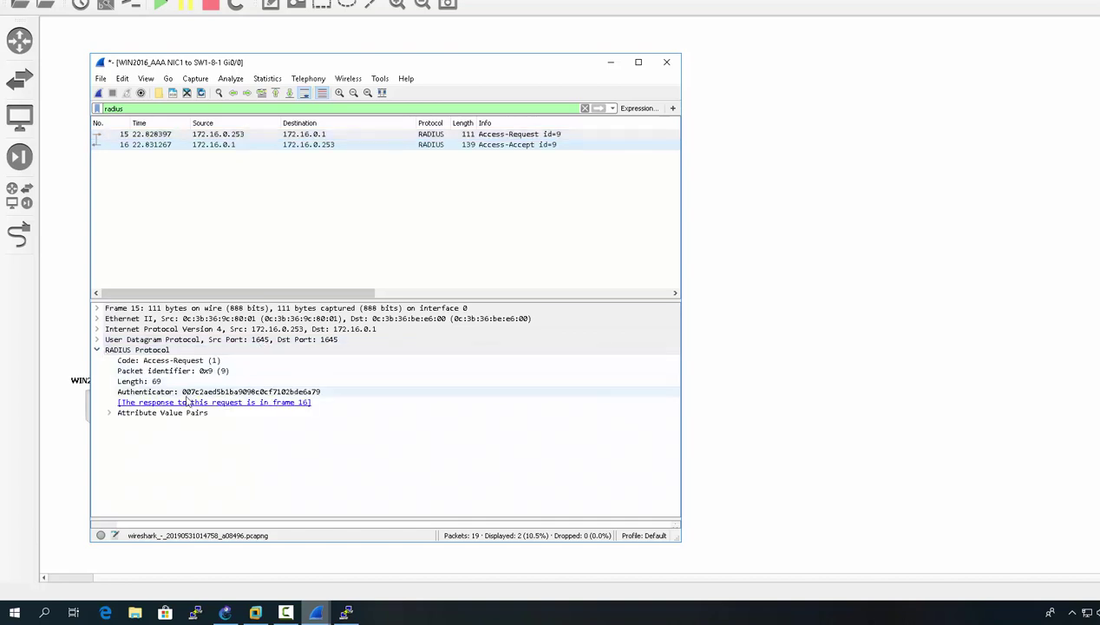
click(111, 414)
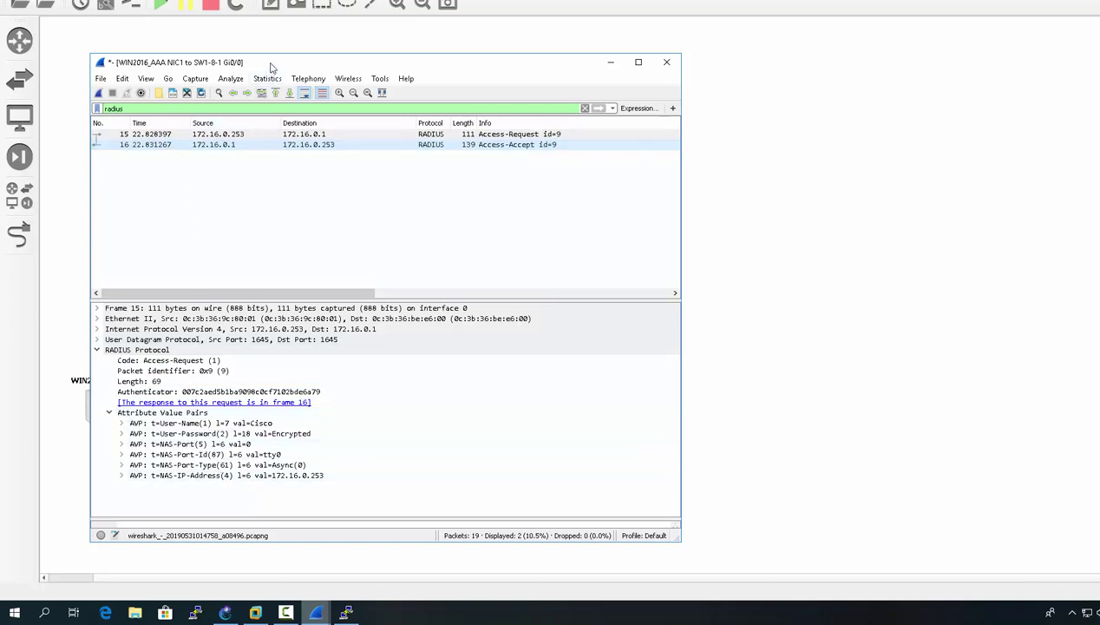
- Inspect the Access-Accept's Vendor-Specific attribute to find Cisco-AVPair shell:priv-lvl=15
click(215, 145)
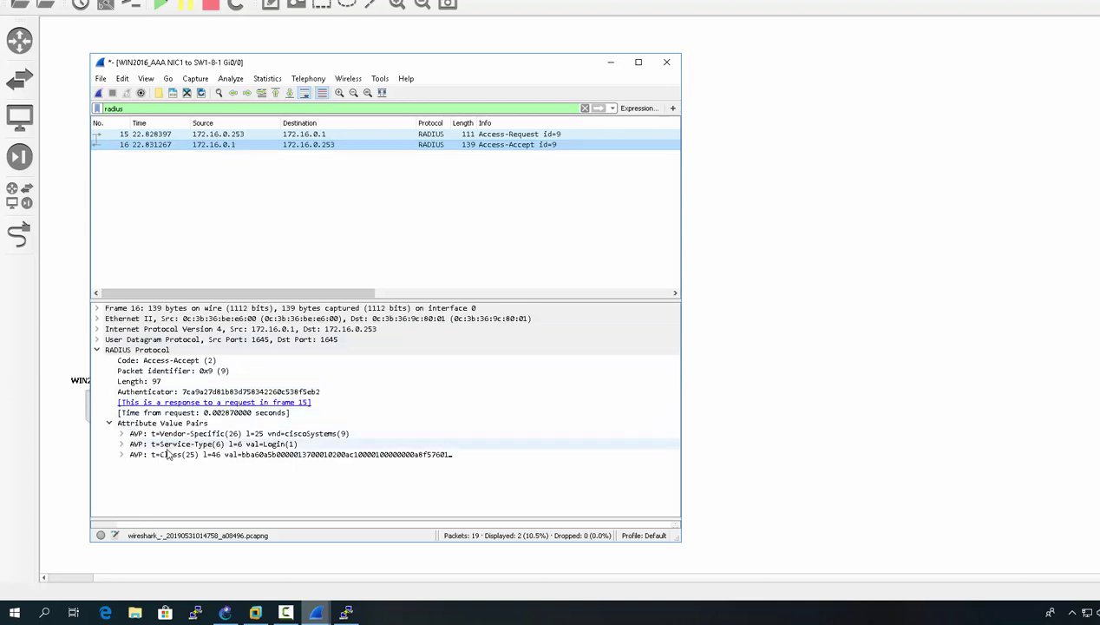
click(123, 434)
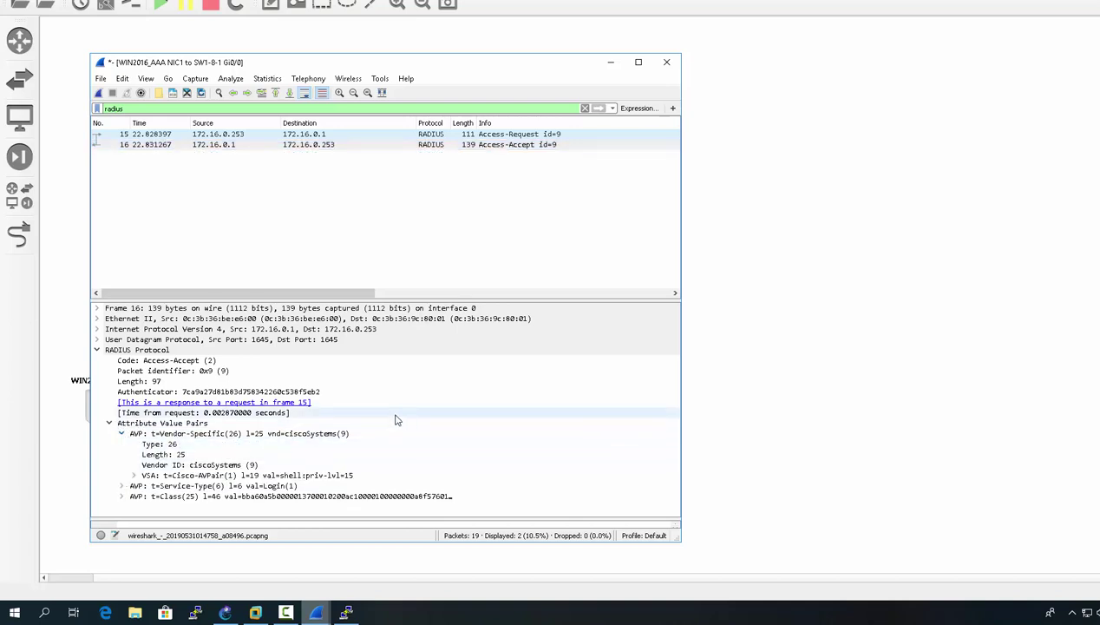
click(348, 477)
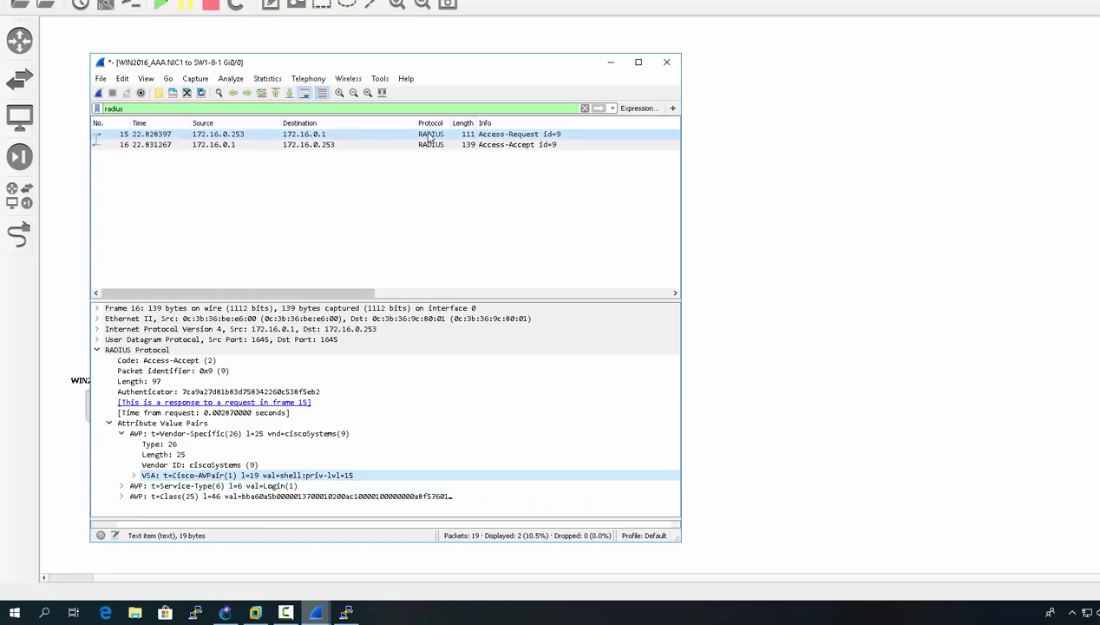
- Quit Wireshark without saving the capture and close the SW1-8-1 console
drag(444, 66, 484, 55)
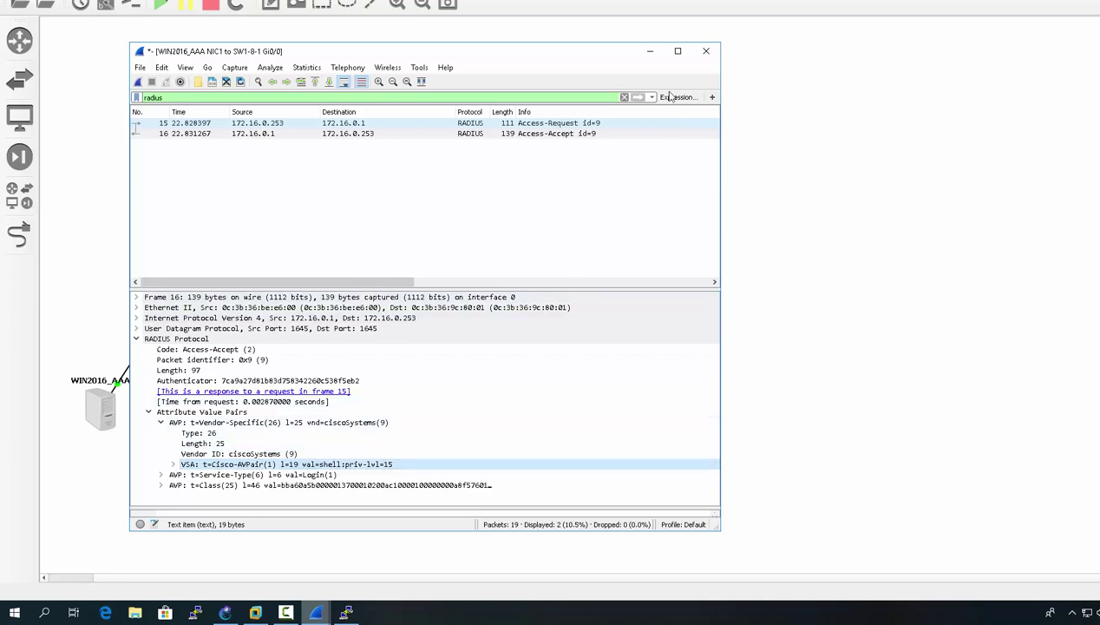
click(704, 53)
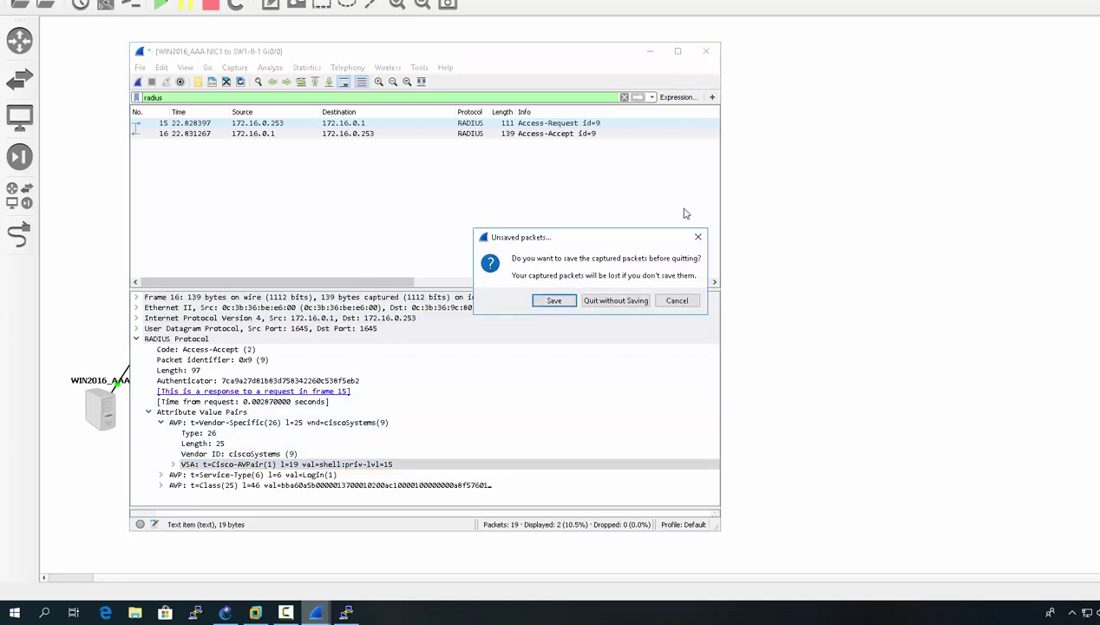
click(616, 300)
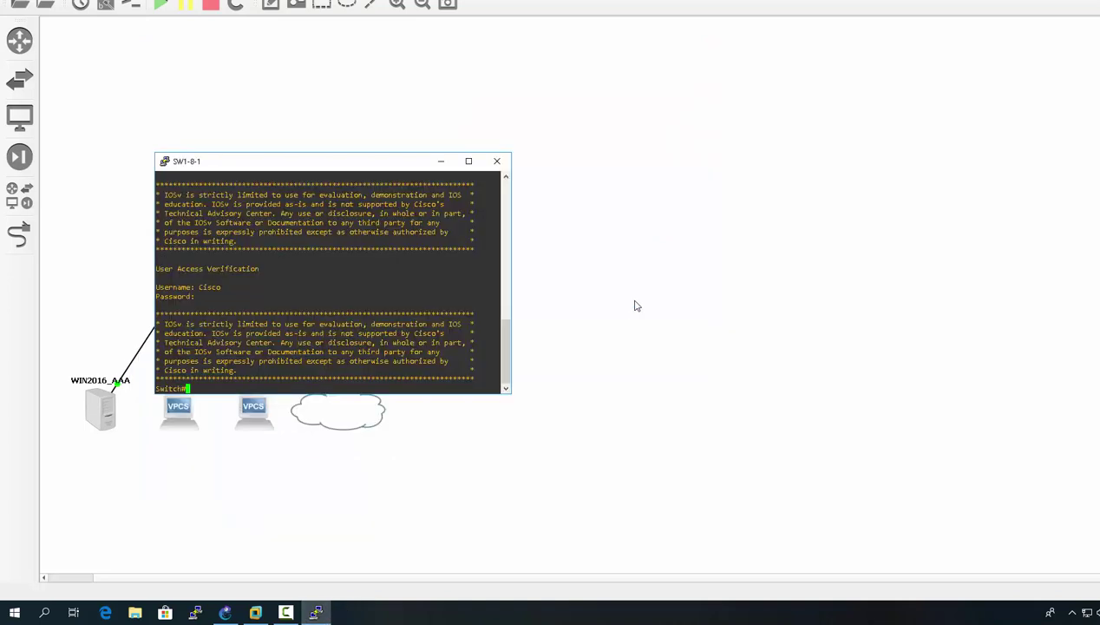
click(500, 159)
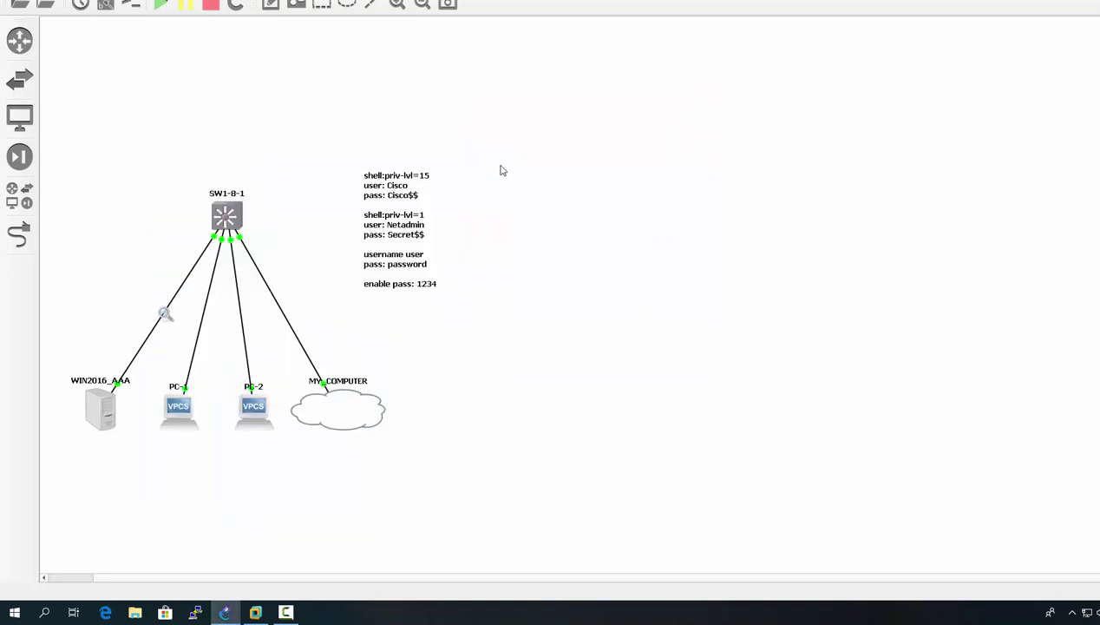